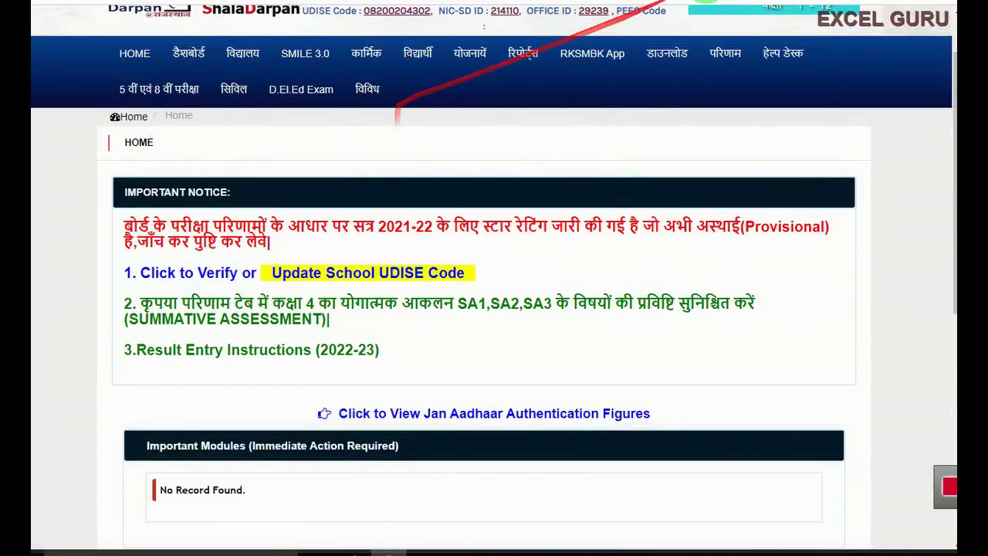
# Open the Result Entry Instructions (2022-23) document and enlarge it to 150% for reading
pyautogui.scroll(-1, 758, 306)
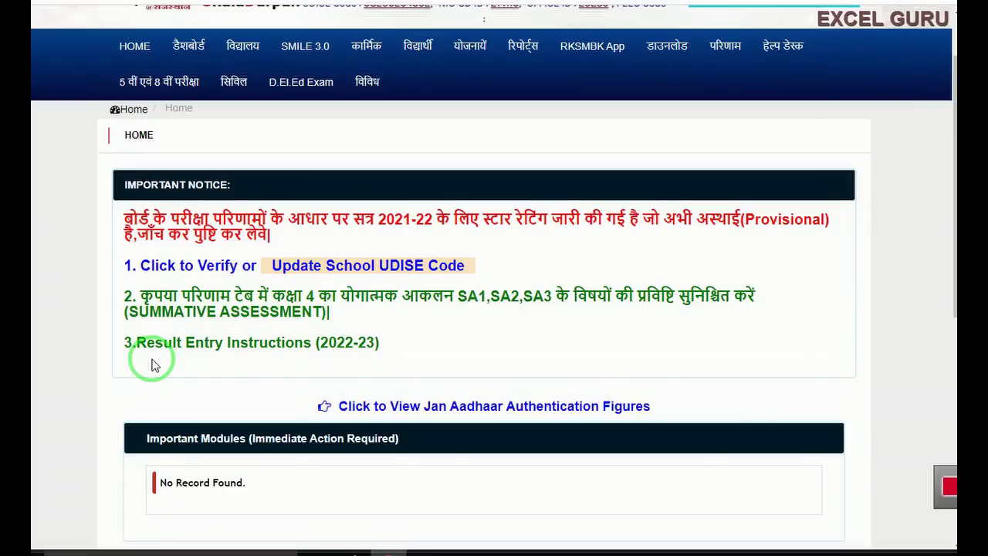
pyautogui.click(269, 353)
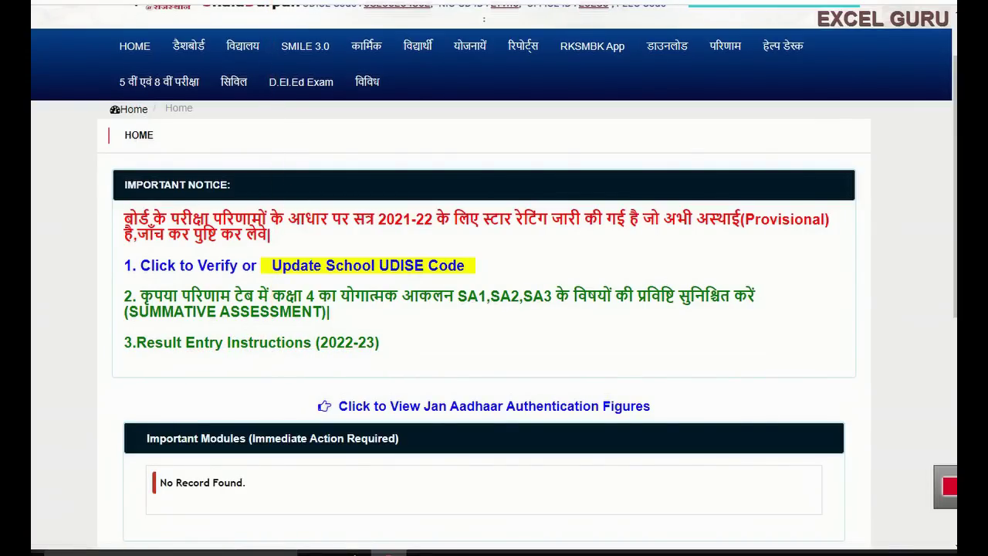
pyautogui.scroll(5, 584, 209)
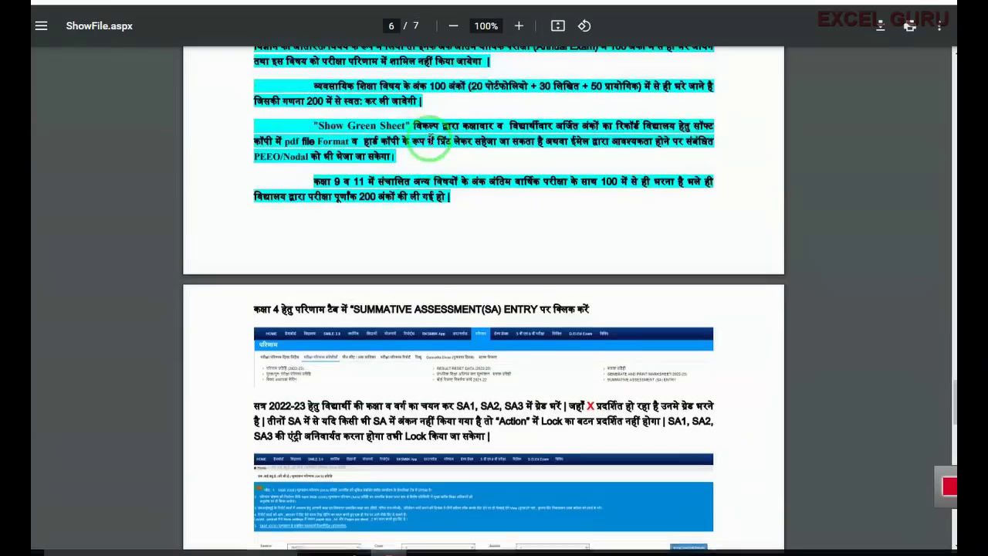
pyautogui.scroll(3, 583, 208)
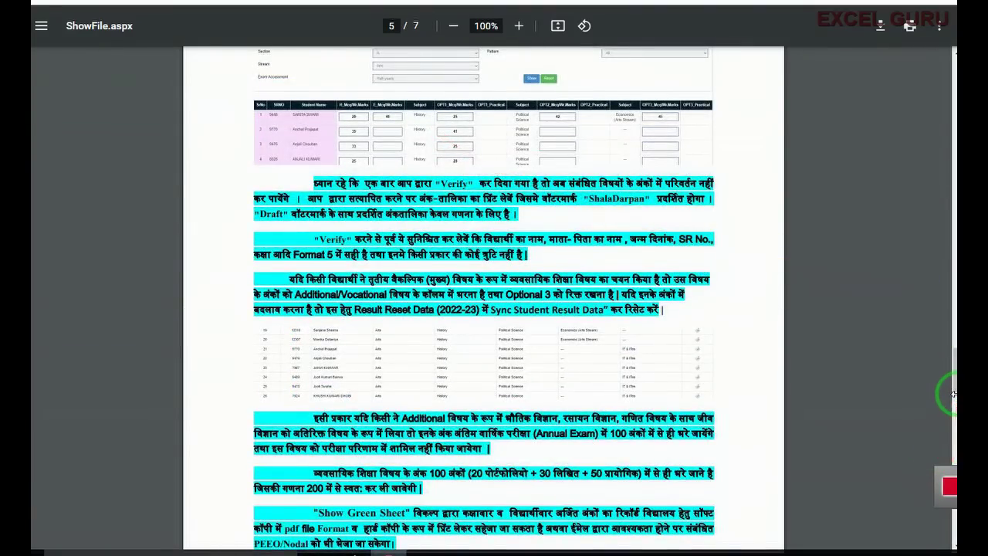
pyautogui.moveTo(955, 392); pyautogui.dragTo(952, 106)
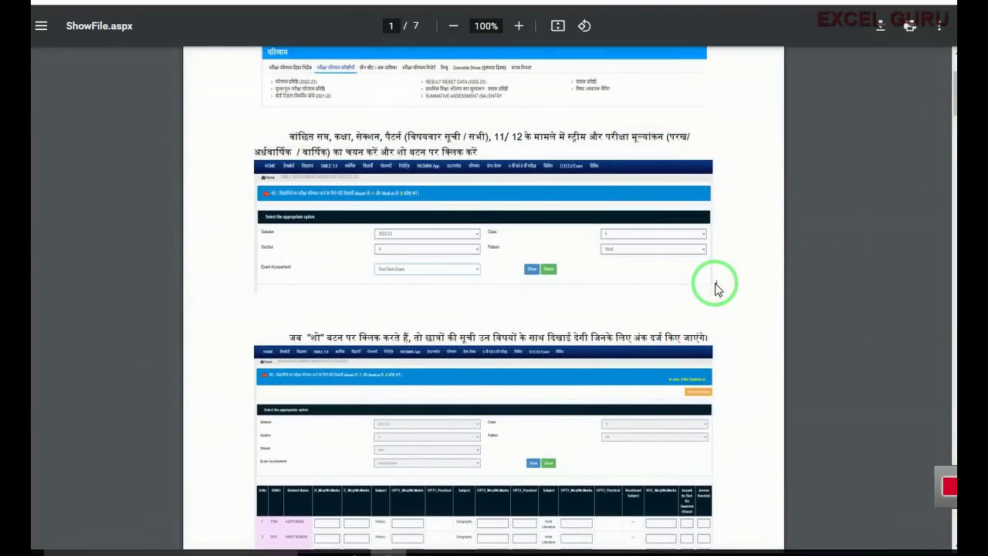
pyautogui.click(518, 27)
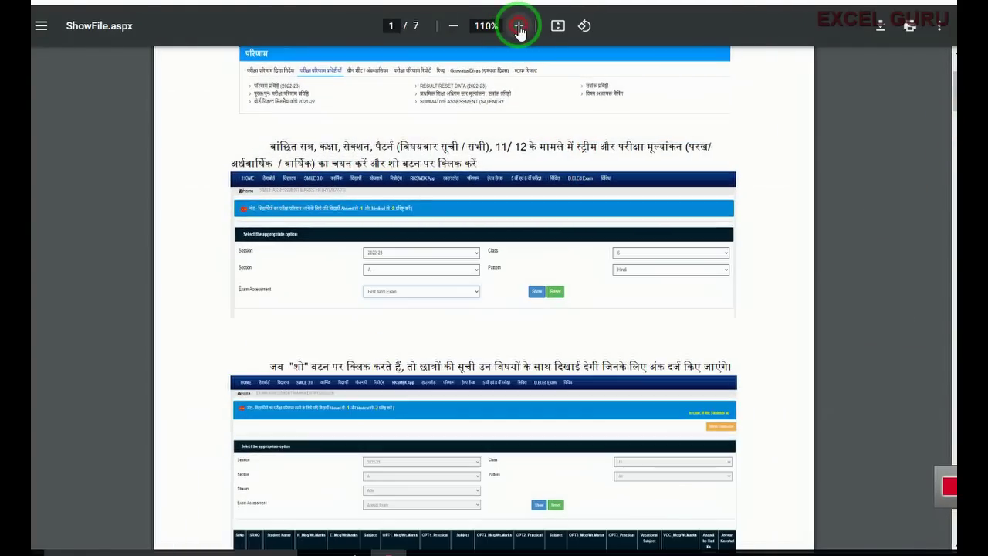
pyautogui.click(518, 27)
pyautogui.click(518, 27)
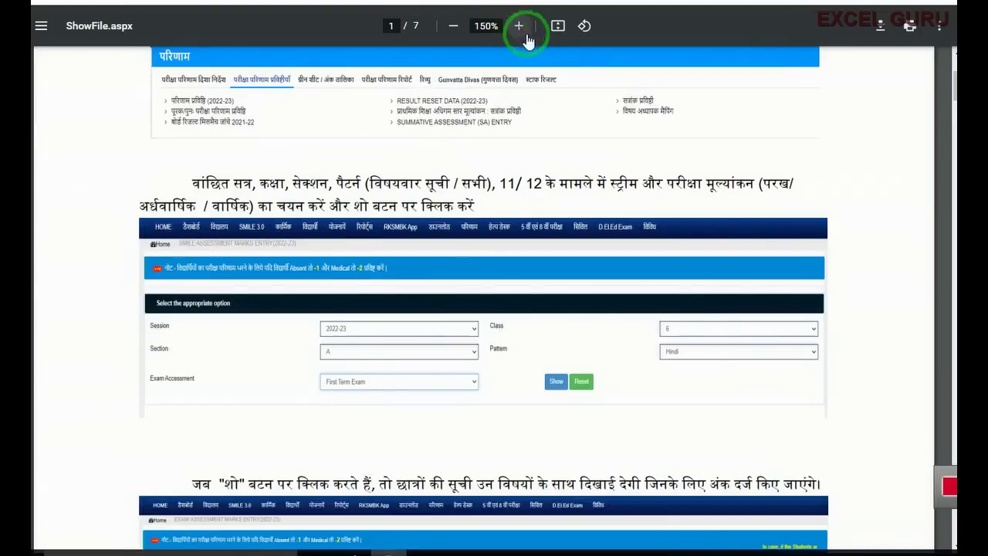
pyautogui.scroll(2, 602, 283)
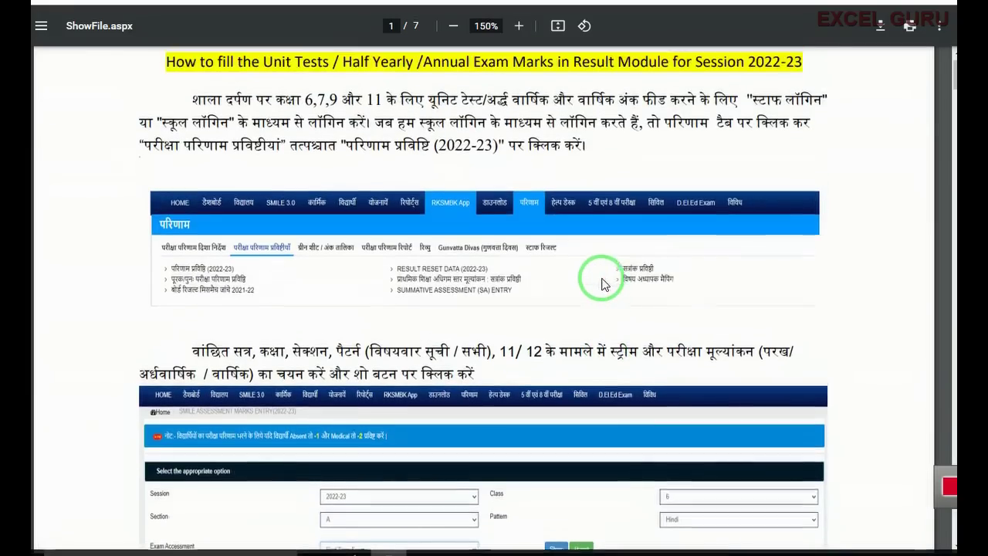
pyautogui.scroll(-1, 603, 283)
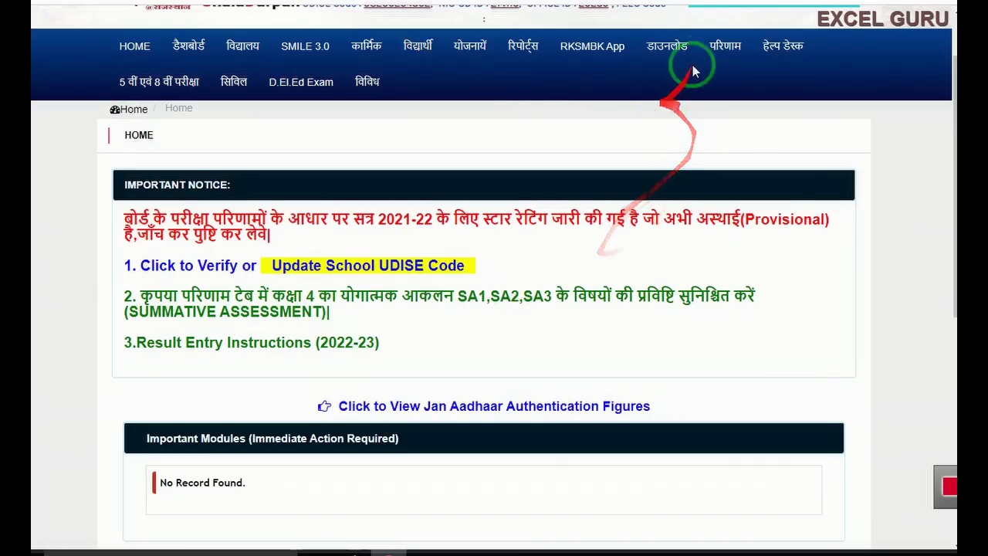
# Open the 2022-23 result entry page from the exam result entries list
pyautogui.scroll(-2, 480, 193)
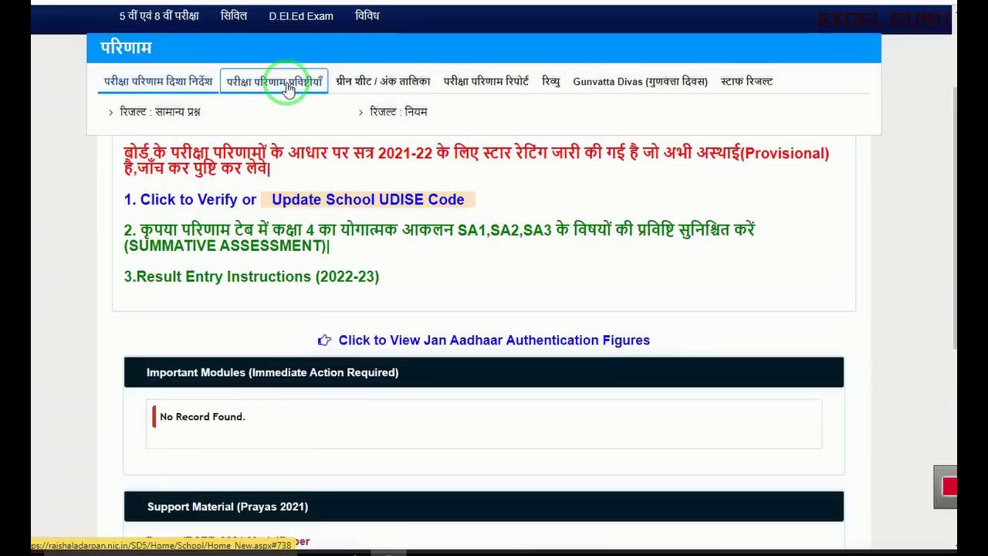
pyautogui.click(287, 88)
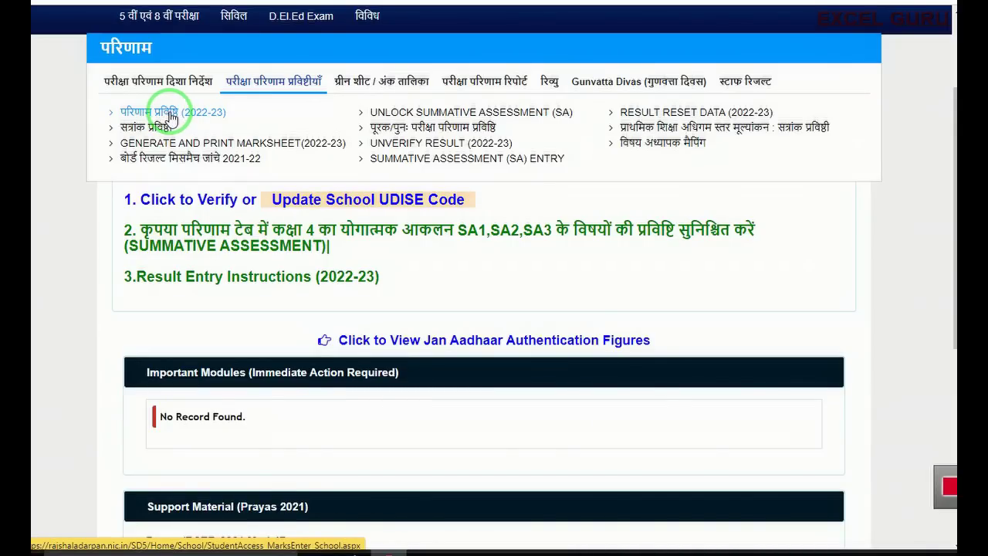
pyautogui.click(170, 118)
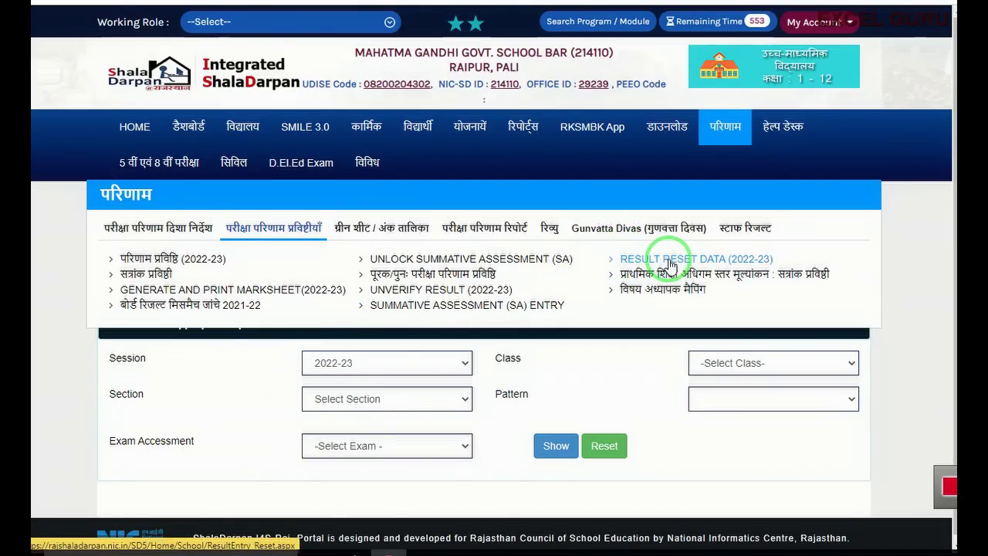
# On RESULT RESET DATA (2022-23), show Annual Exam students for Class 7, Section A, session 2022-23
pyautogui.click(669, 263)
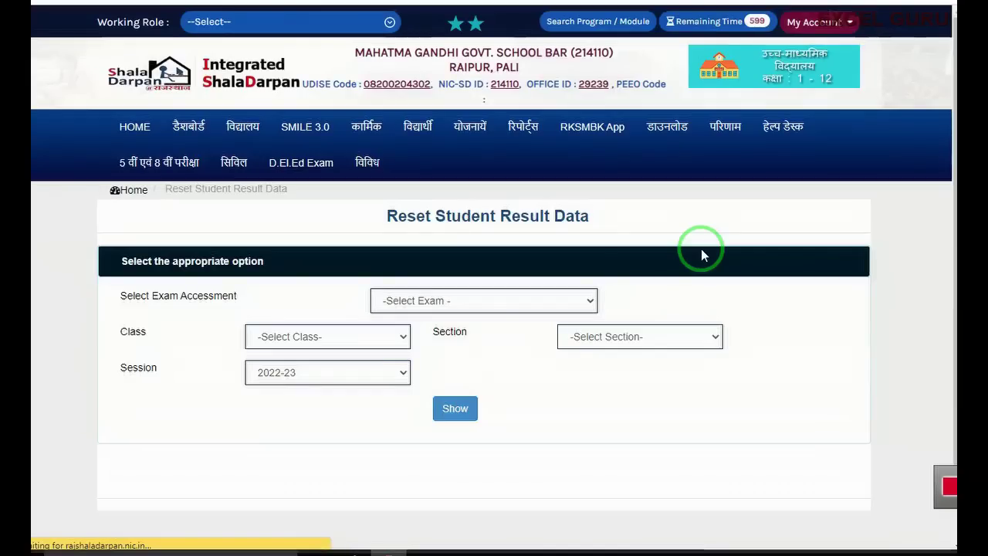
pyautogui.click(414, 302)
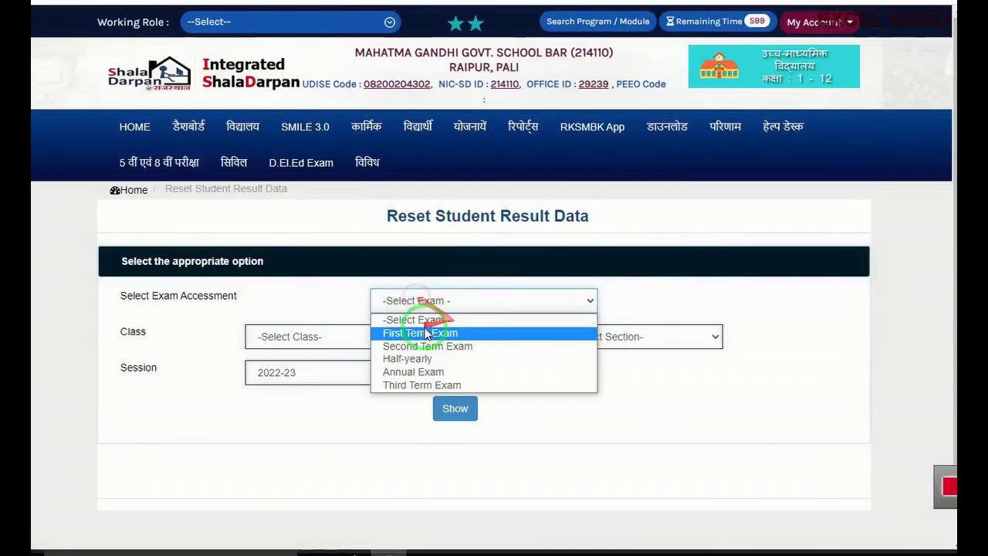
pyautogui.click(412, 371)
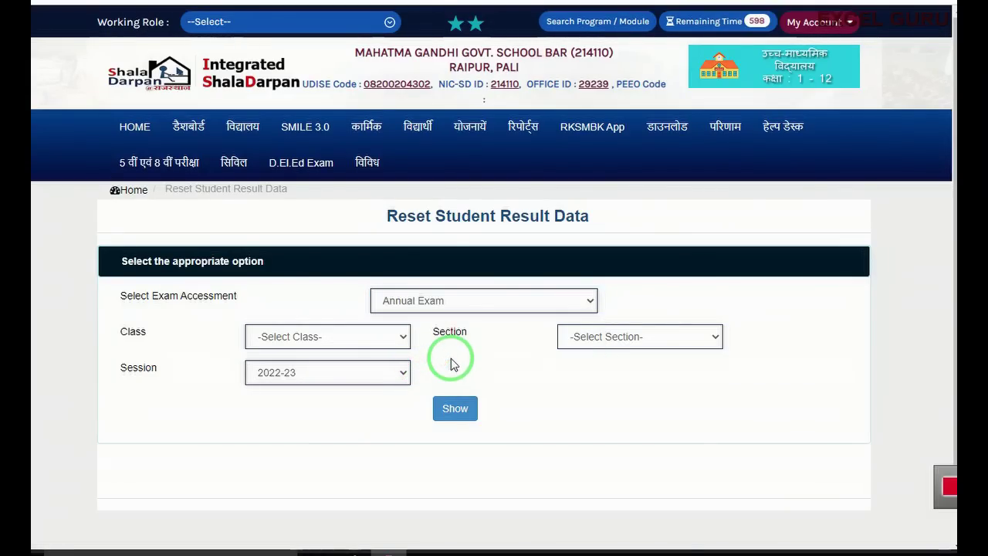
pyautogui.click(403, 339)
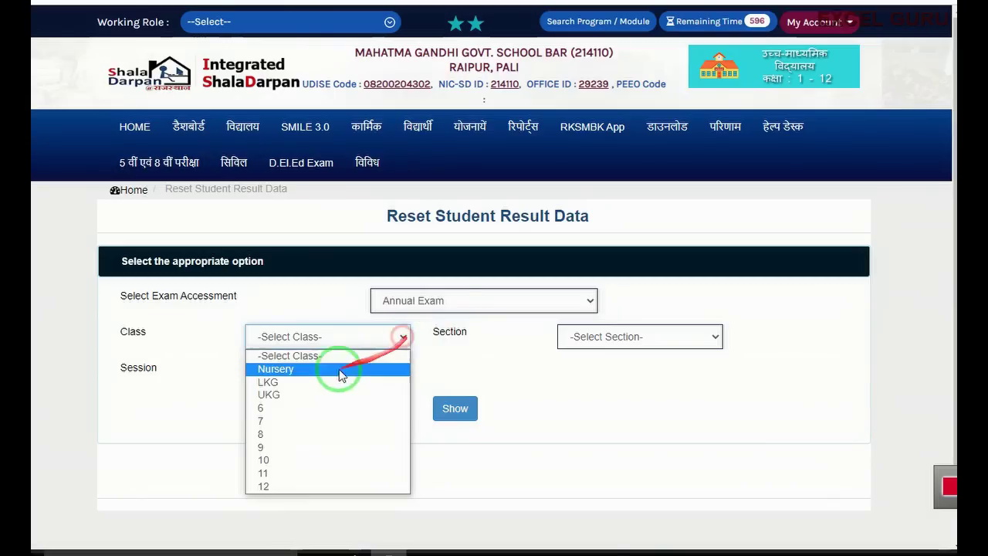
pyautogui.click(264, 421)
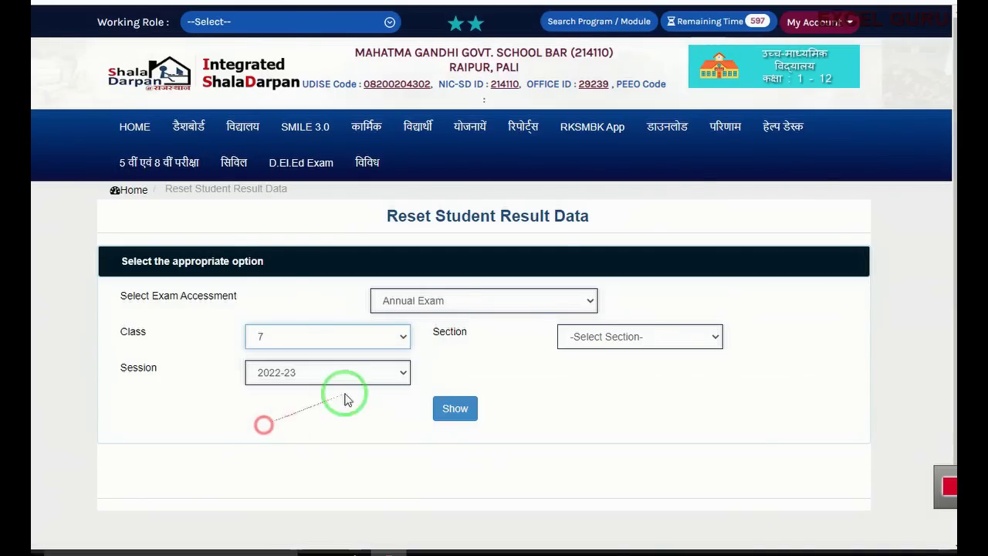
pyautogui.click(627, 344)
pyautogui.click(589, 372)
pyautogui.click(348, 374)
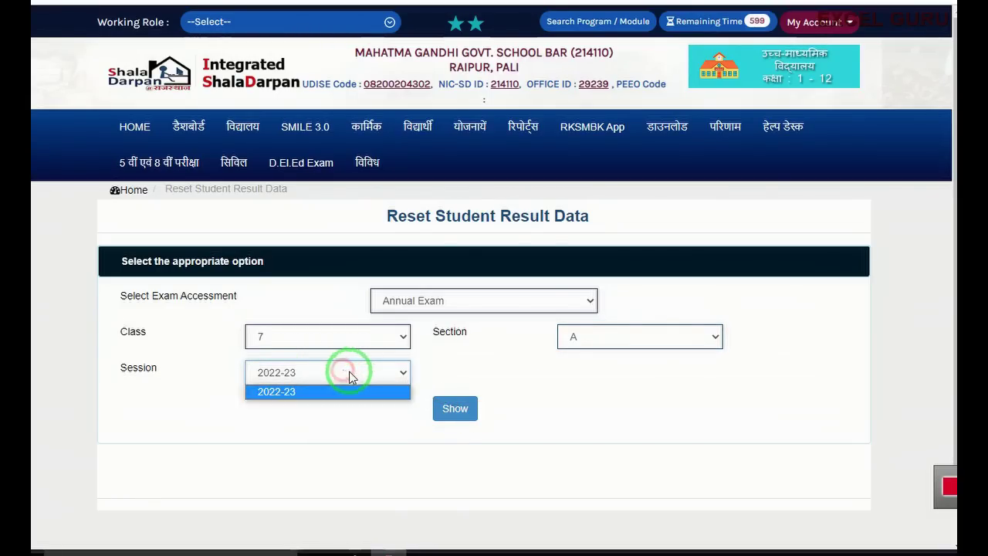
pyautogui.click(303, 395)
pyautogui.click(454, 408)
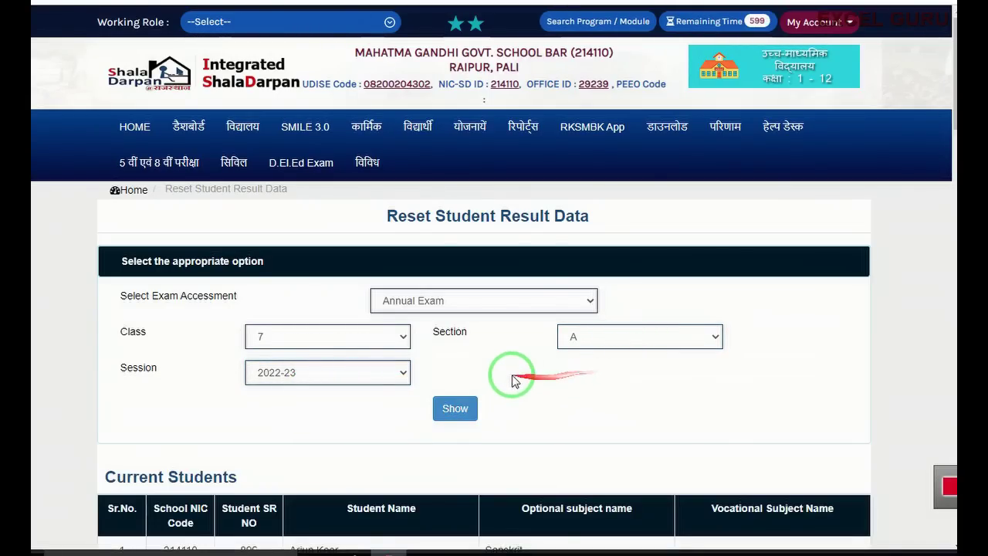
# Review the Current Students and Student In Result tables for Class 7-A
pyautogui.scroll(-4, 501, 216)
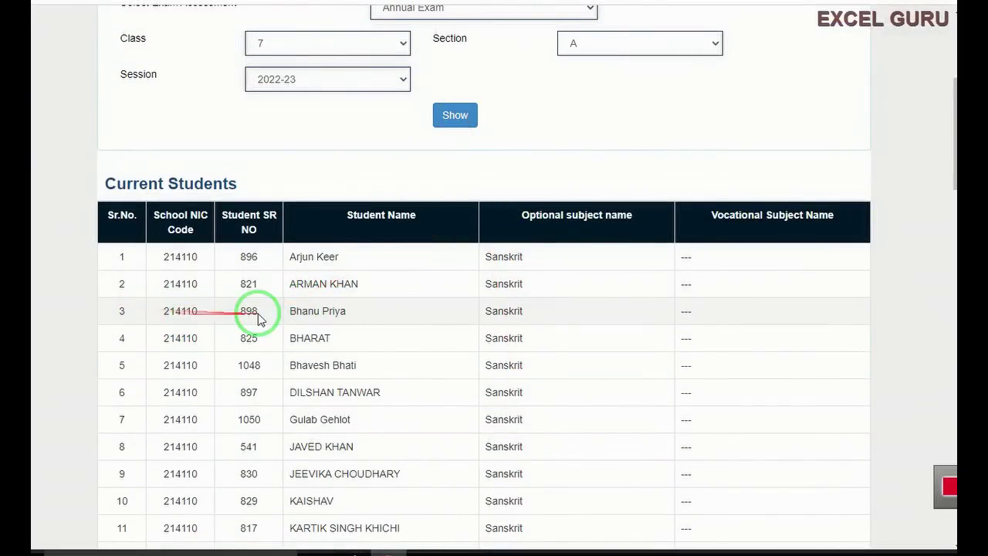
pyautogui.scroll(-2, 262, 313)
pyautogui.scroll(-2, 286, 301)
pyautogui.scroll(-4, 298, 290)
pyautogui.scroll(-2, 265, 273)
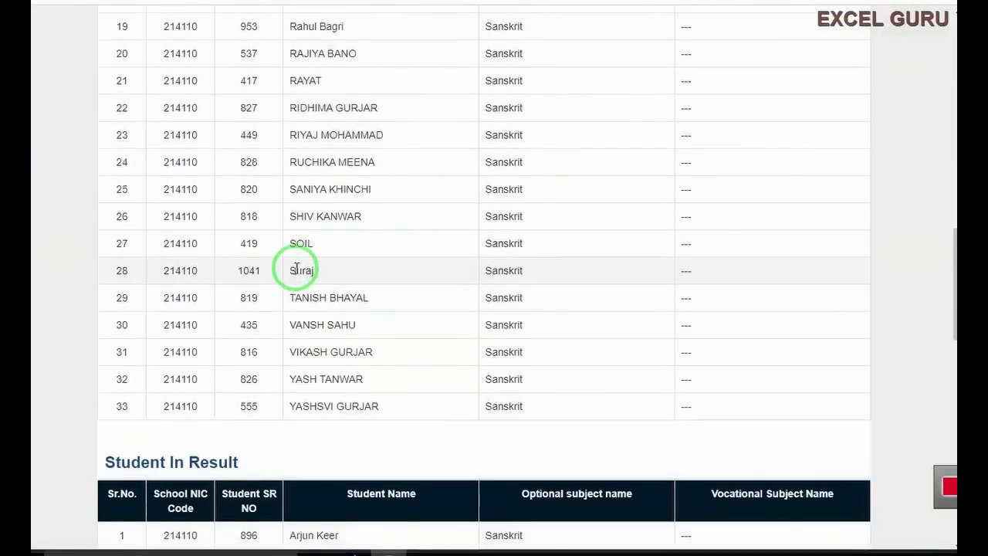
pyautogui.scroll(-4, 280, 269)
pyautogui.scroll(-4, 304, 265)
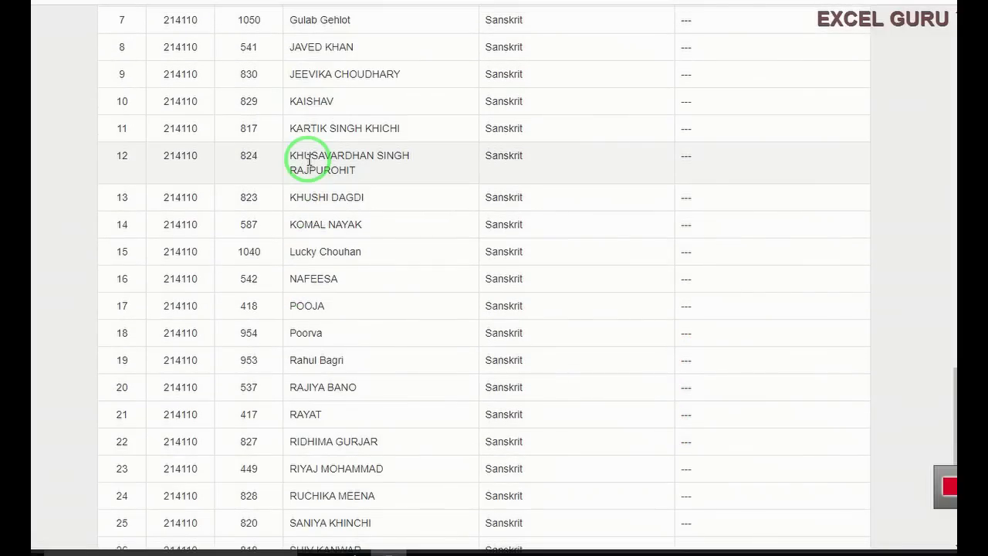
pyautogui.scroll(2, 172, 115)
pyautogui.scroll(5, 229, 115)
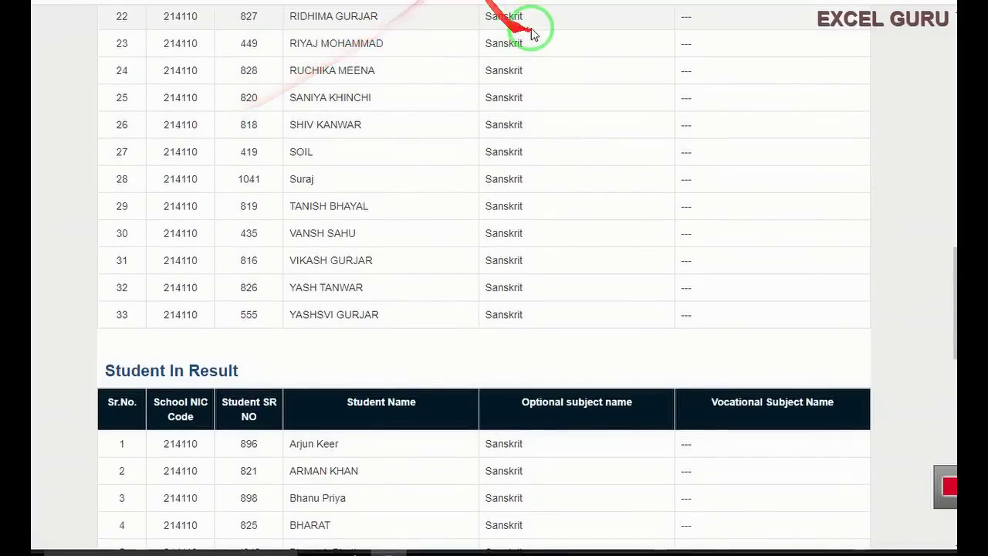
pyautogui.scroll(-1, 444, 210)
pyautogui.scroll(-2, 444, 209)
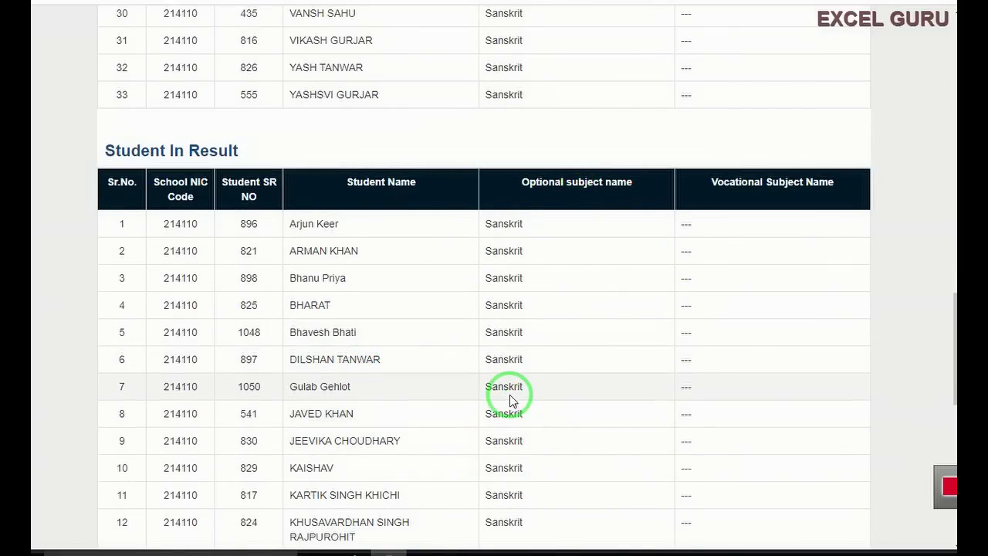
pyautogui.scroll(4, 509, 394)
pyautogui.scroll(1, 506, 386)
pyautogui.scroll(2, 505, 359)
pyautogui.scroll(4, 497, 324)
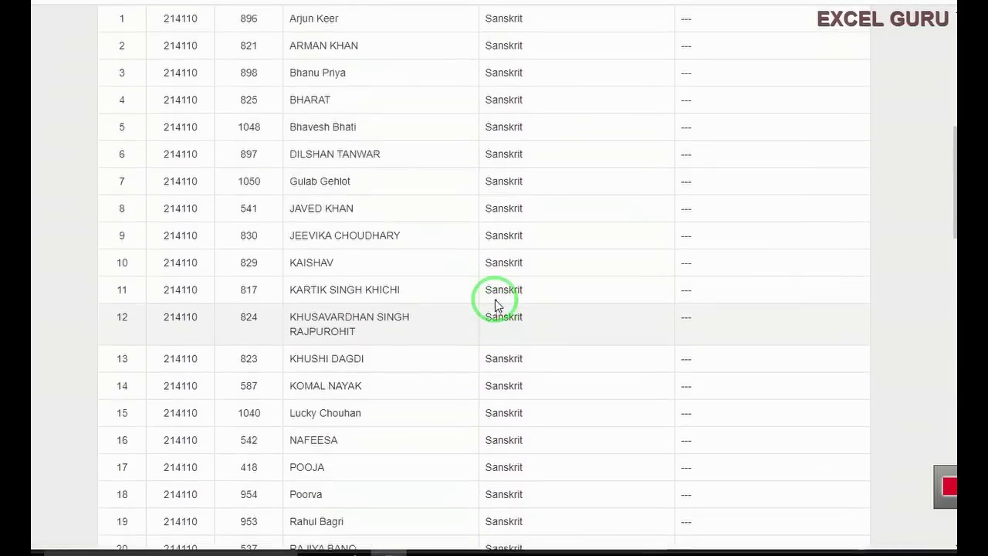
pyautogui.scroll(3, 494, 285)
pyautogui.scroll(4, 492, 267)
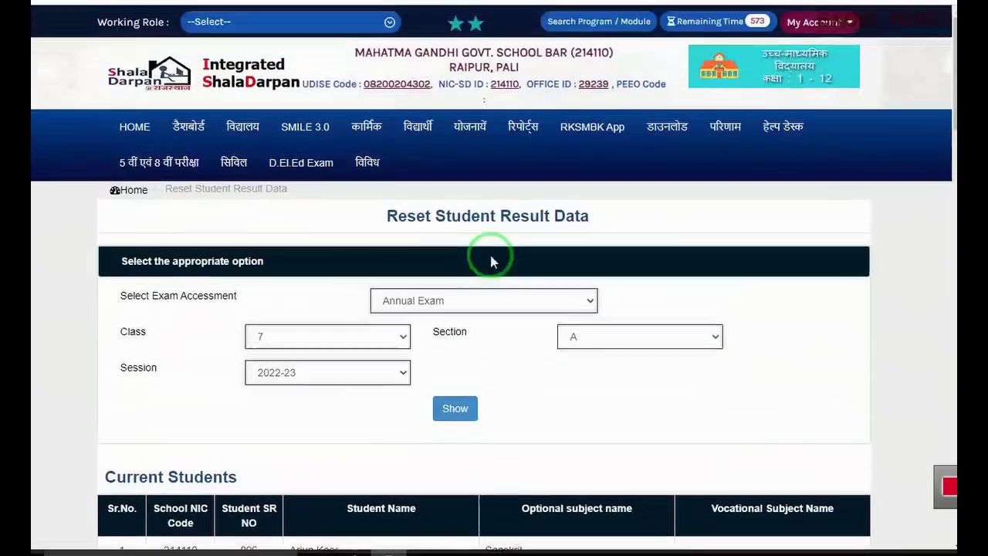
# Open the Student Profiles correction form (Format 5) from the students section
pyautogui.click(418, 125)
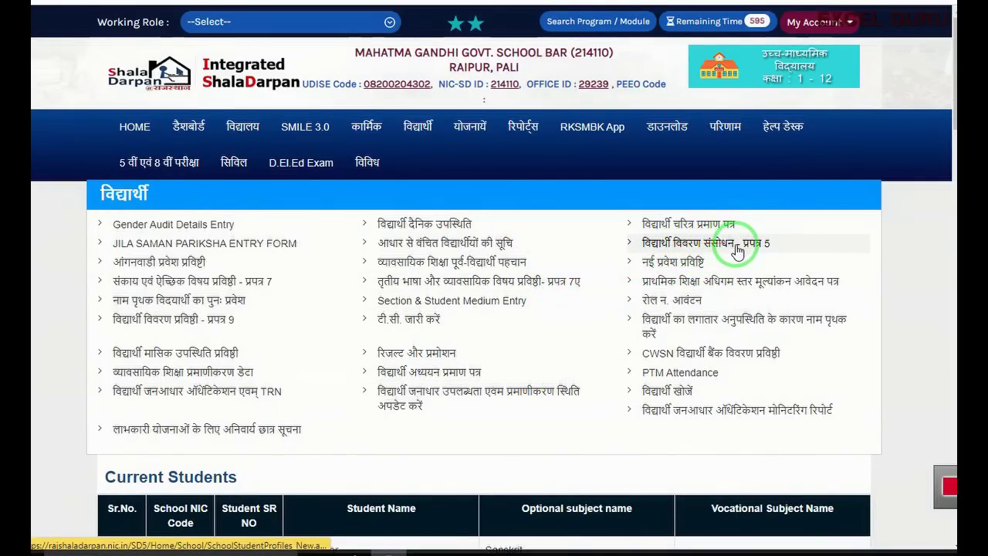
pyautogui.click(715, 256)
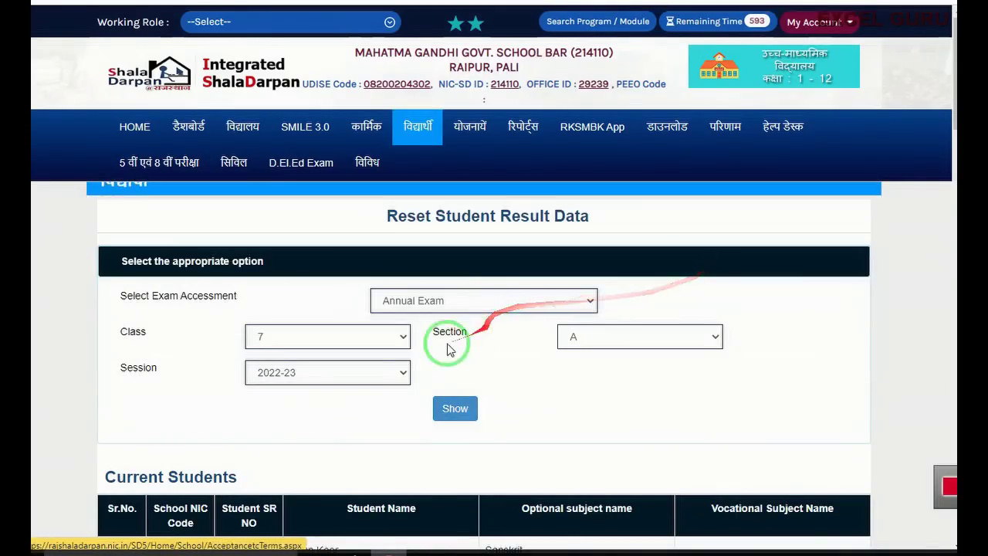
pyautogui.scroll(-2, 544, 331)
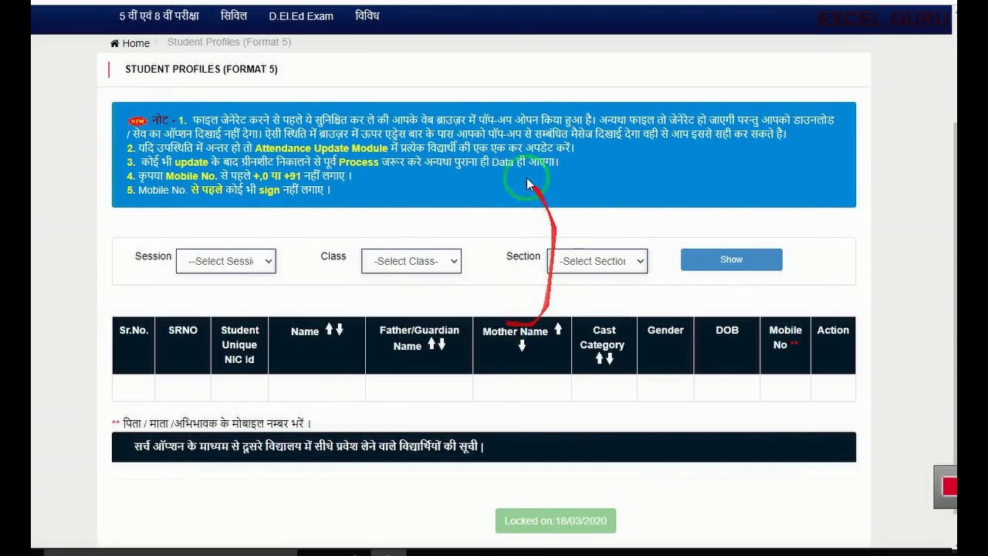
pyautogui.scroll(3, 513, 254)
# Show the exam result entry pages under the results (परिणाम) section
pyautogui.click(727, 131)
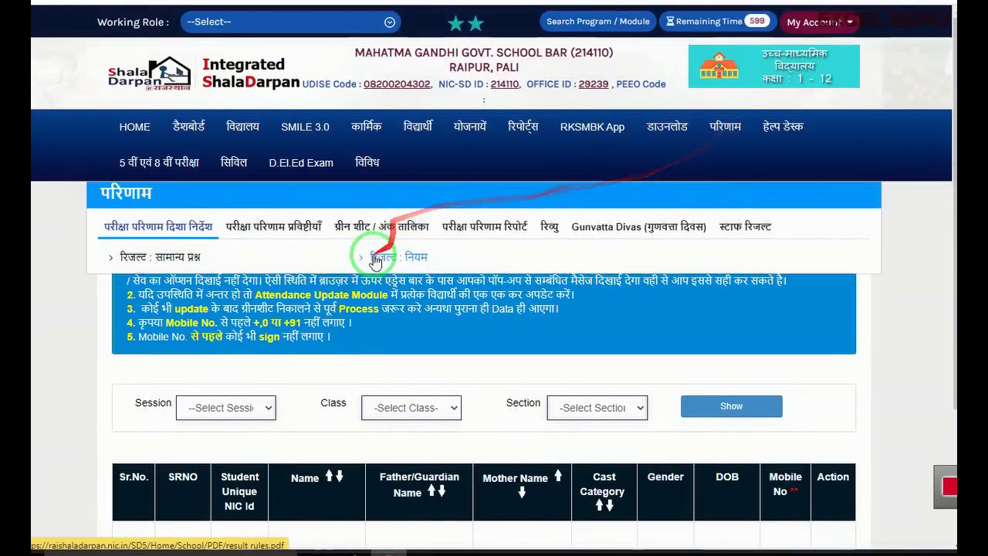
pyautogui.scroll(-1, 397, 223)
pyautogui.click(242, 162)
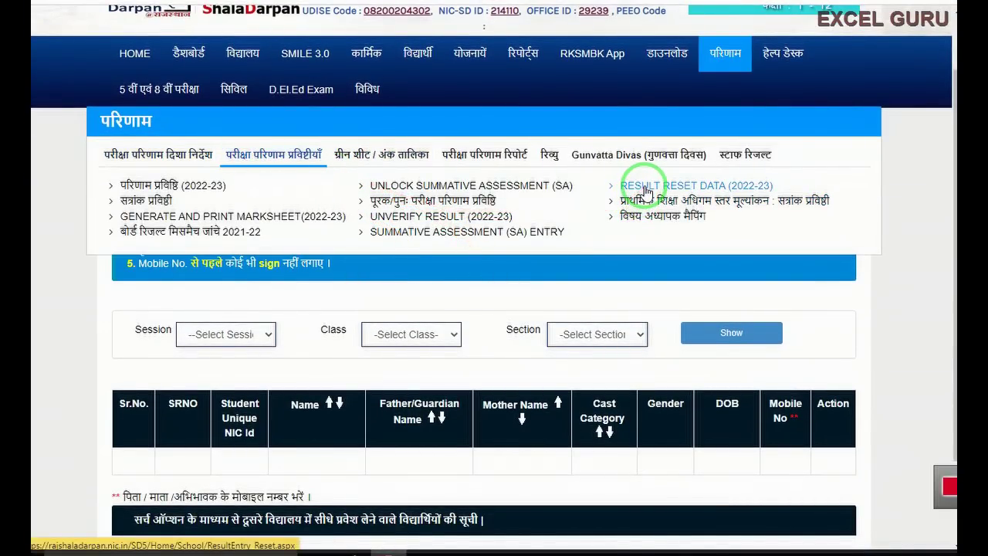
# Open the RESULT RESET DATA (2022-23) page
pyautogui.click(655, 190)
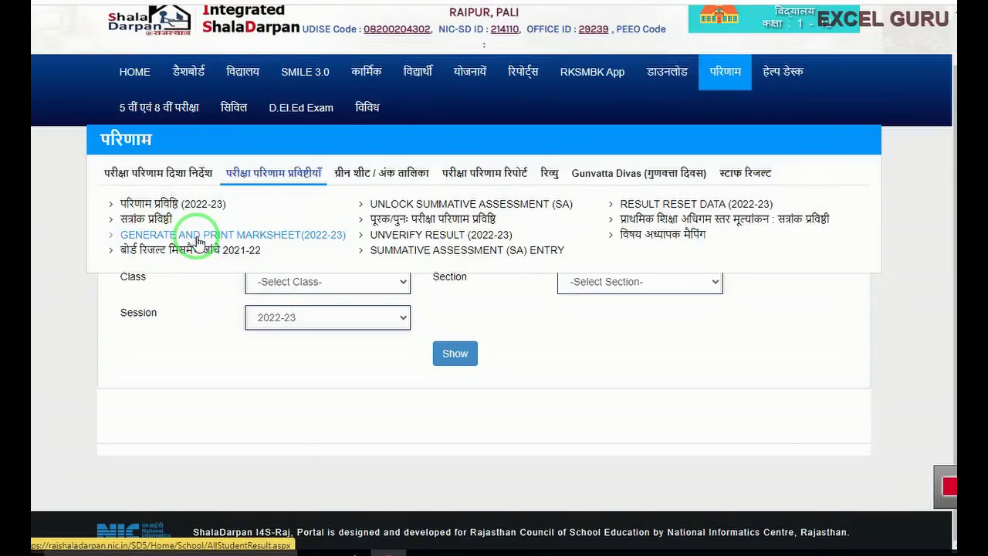
# On GENERATE AND PRINT MARKSHEET (2022-23), list students of Class 9, Section A
pyautogui.click(197, 235)
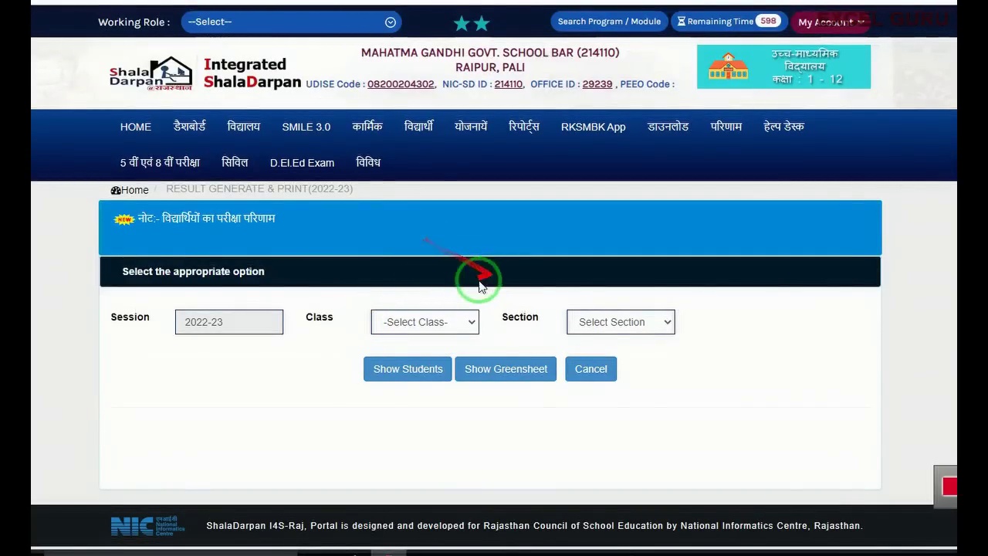
pyautogui.click(472, 324)
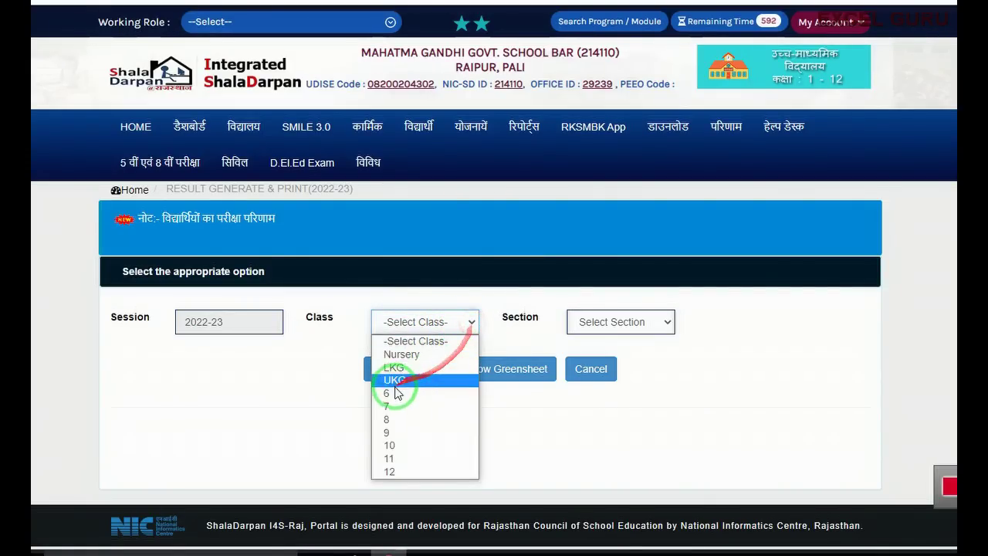
pyautogui.click(396, 433)
pyautogui.click(524, 369)
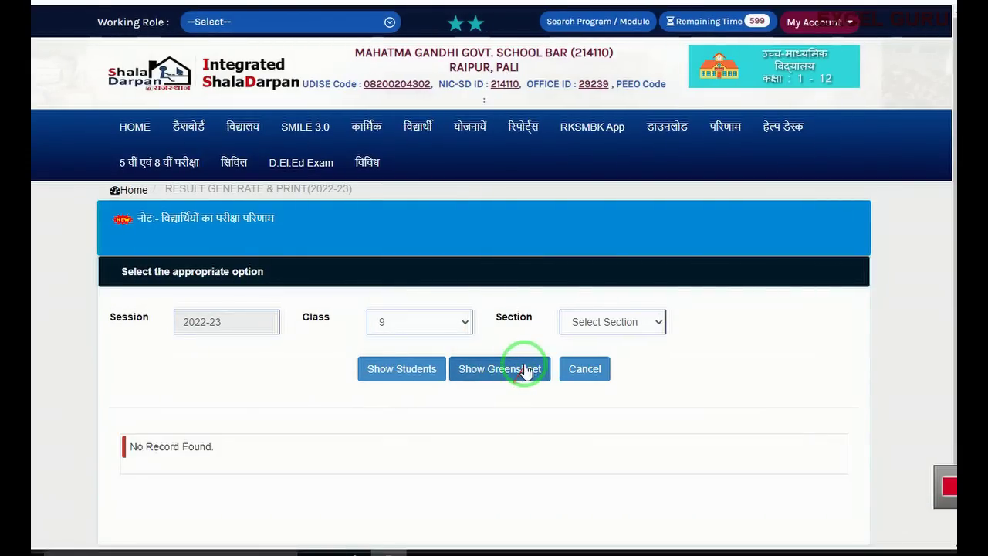
pyautogui.click(660, 331)
pyautogui.click(610, 346)
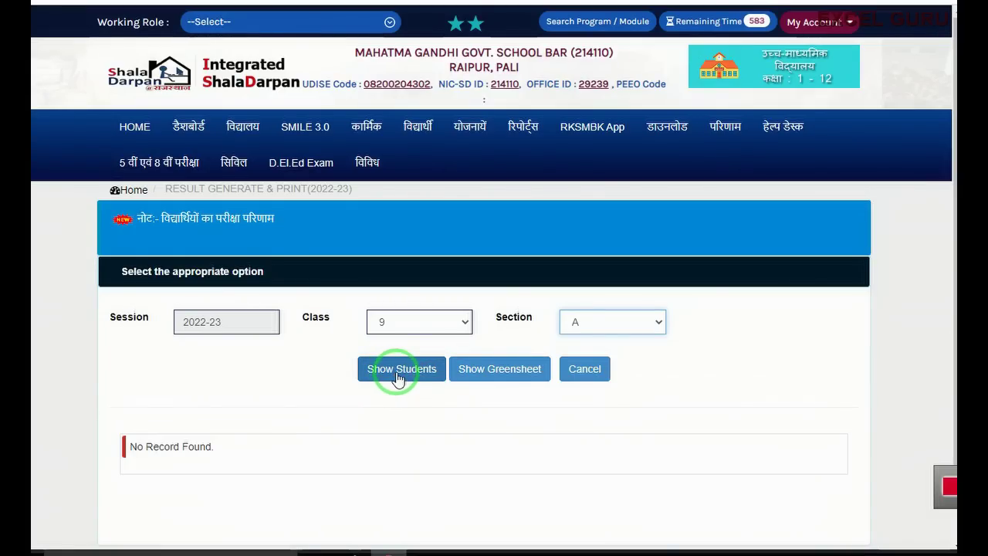
pyautogui.click(399, 370)
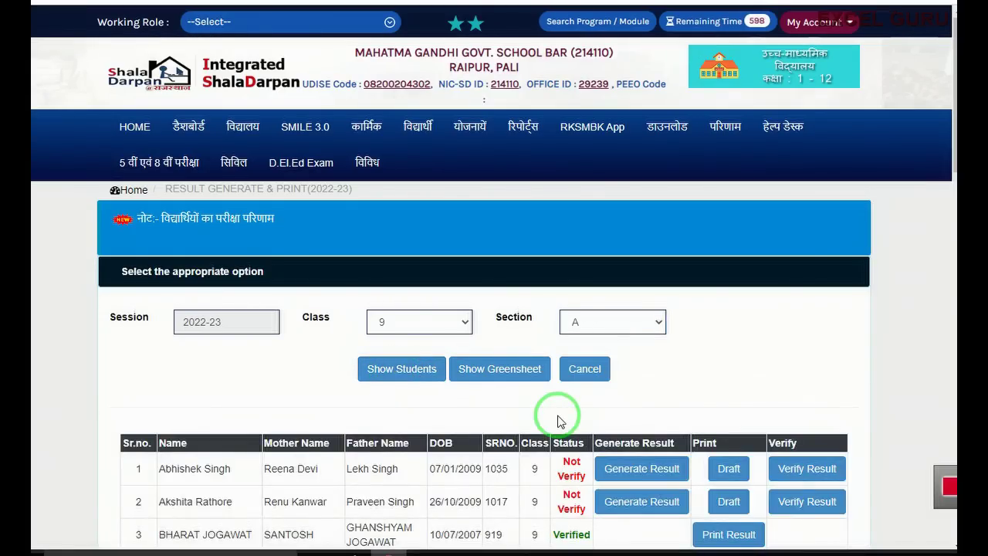
# Start Generate Result for the first Class 9-A student, up to the proceed prompt
pyautogui.scroll(-3, 559, 420)
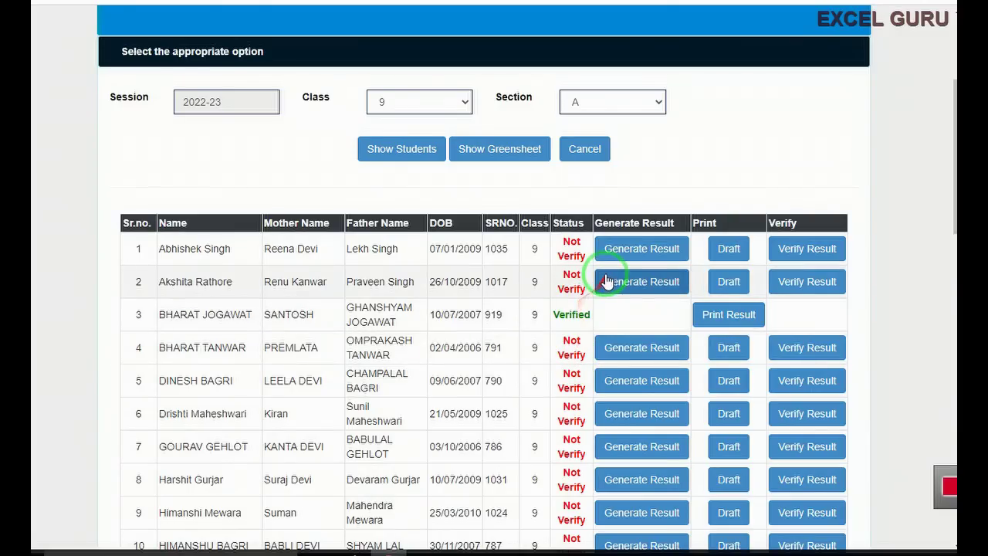
pyautogui.click(631, 261)
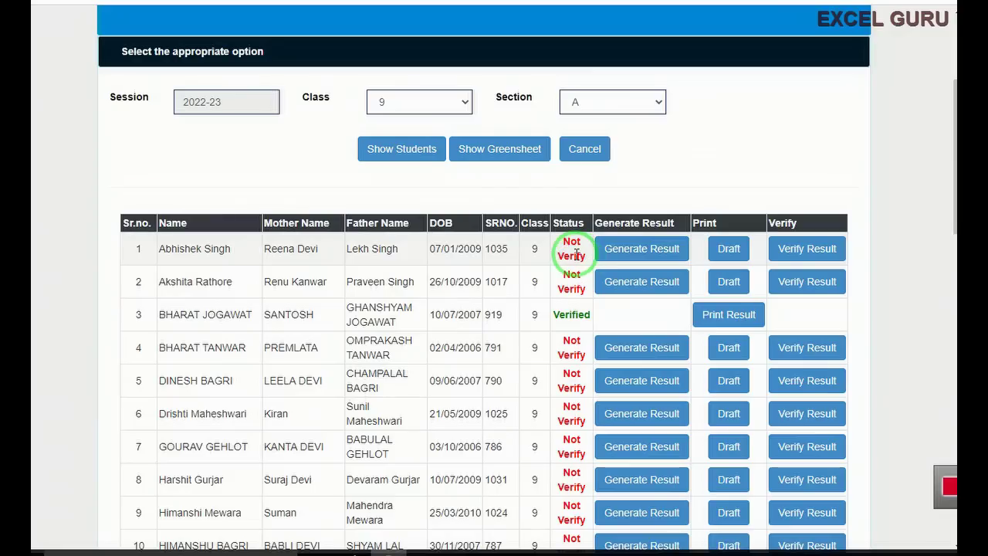
pyautogui.click(814, 254)
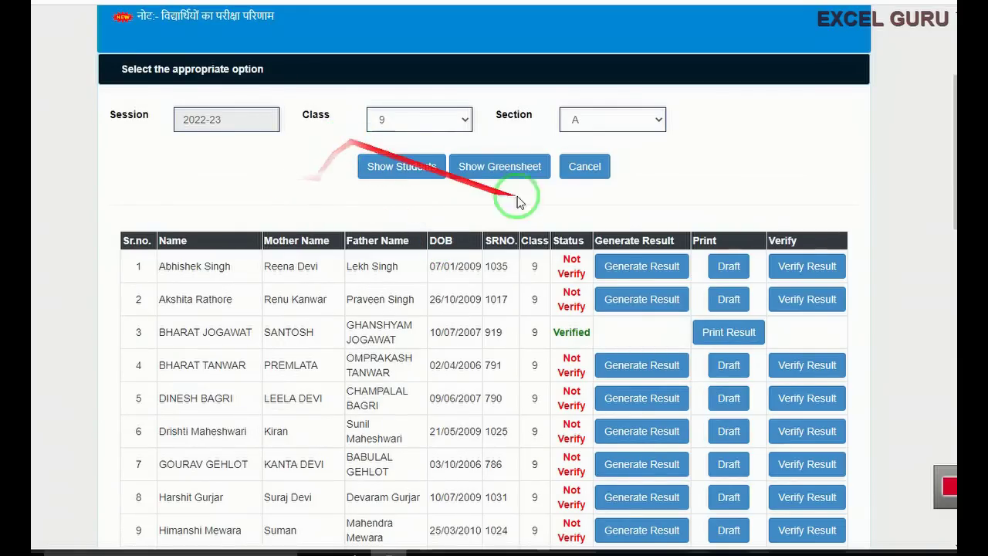
pyautogui.click(643, 271)
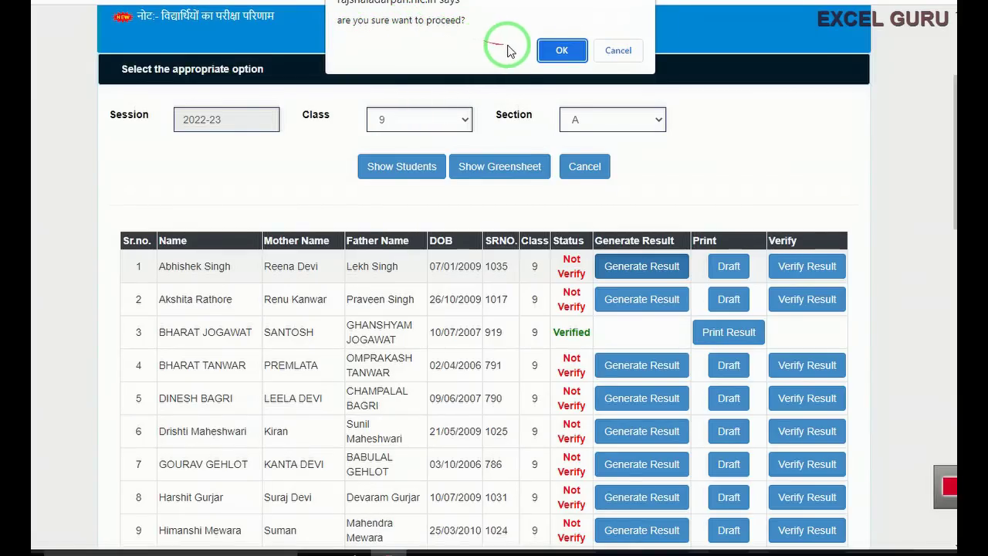
# Confirm the first student's result generation, then open their draft progress report card
pyautogui.click(561, 51)
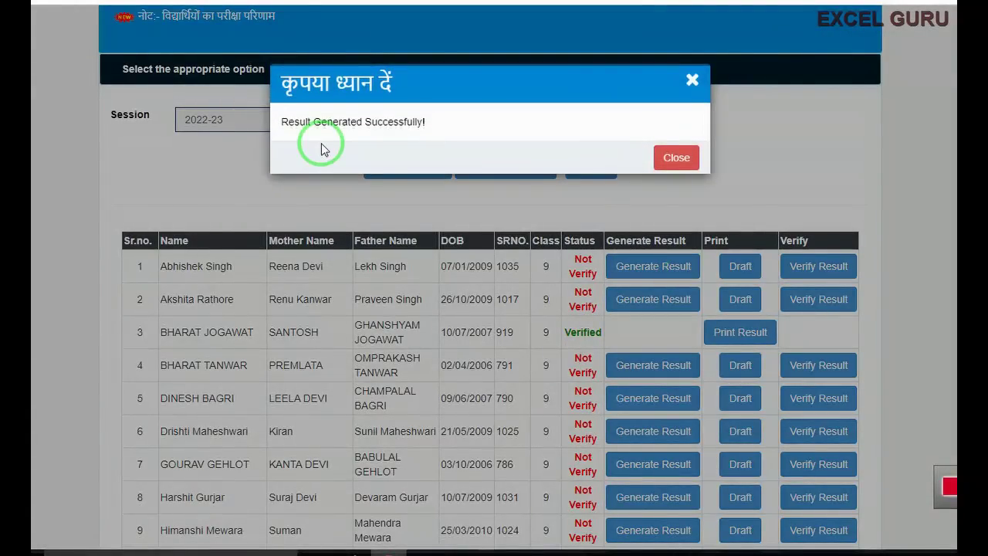
pyautogui.click(680, 164)
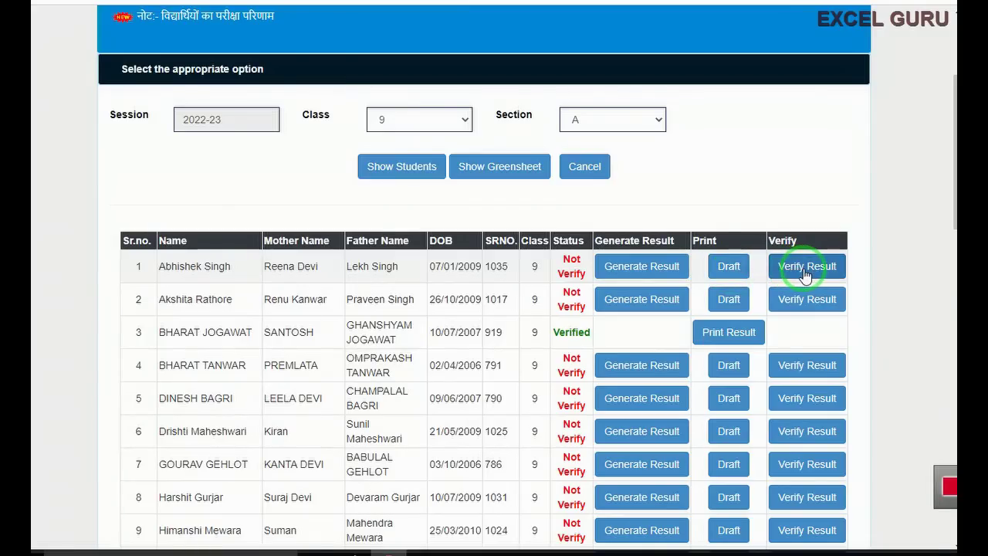
pyautogui.click(723, 270)
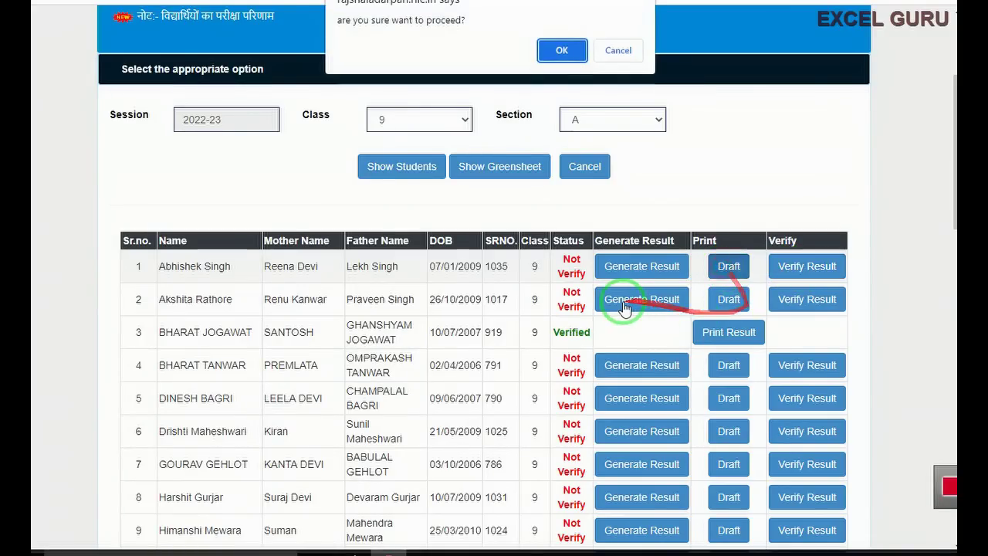
pyautogui.click(572, 53)
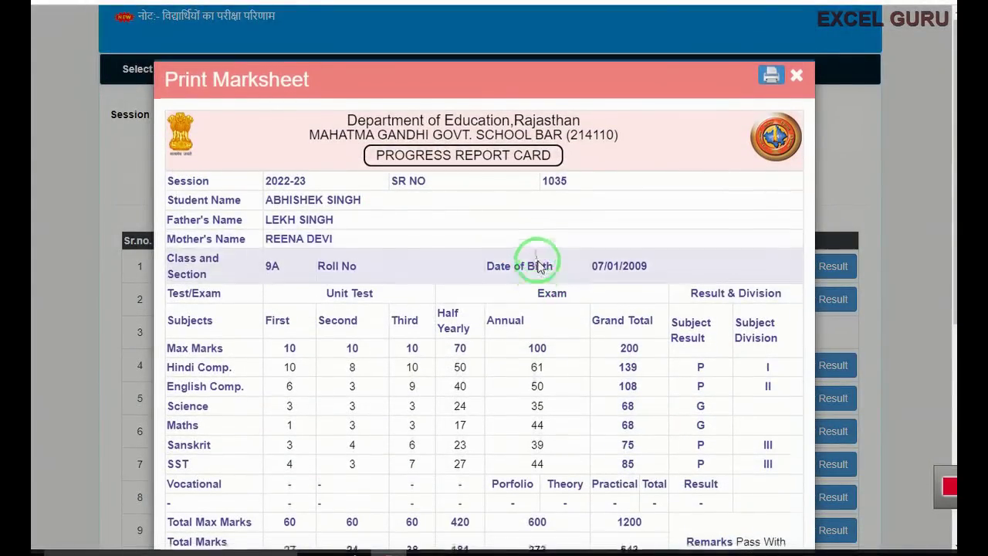
pyautogui.scroll(-1, 537, 265)
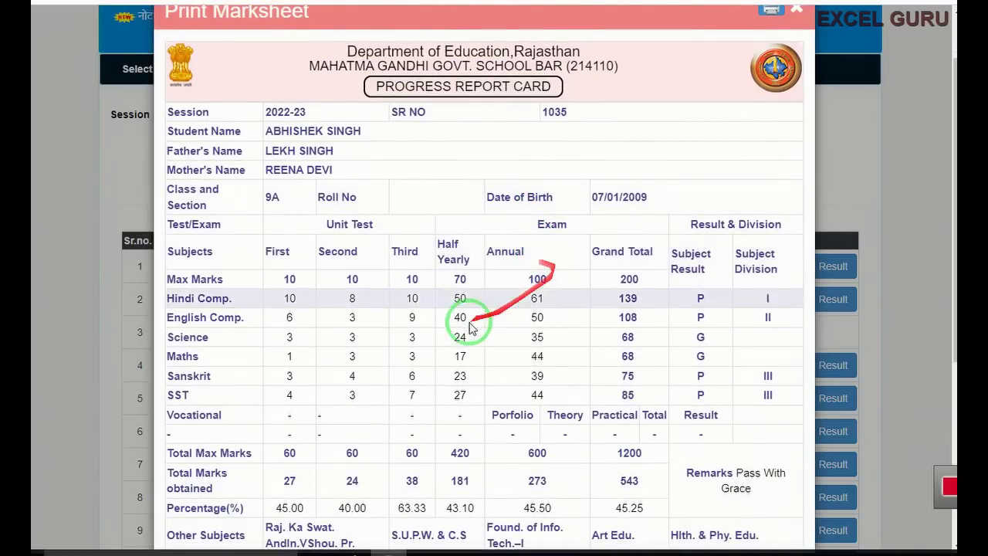
pyautogui.scroll(-2, 540, 254)
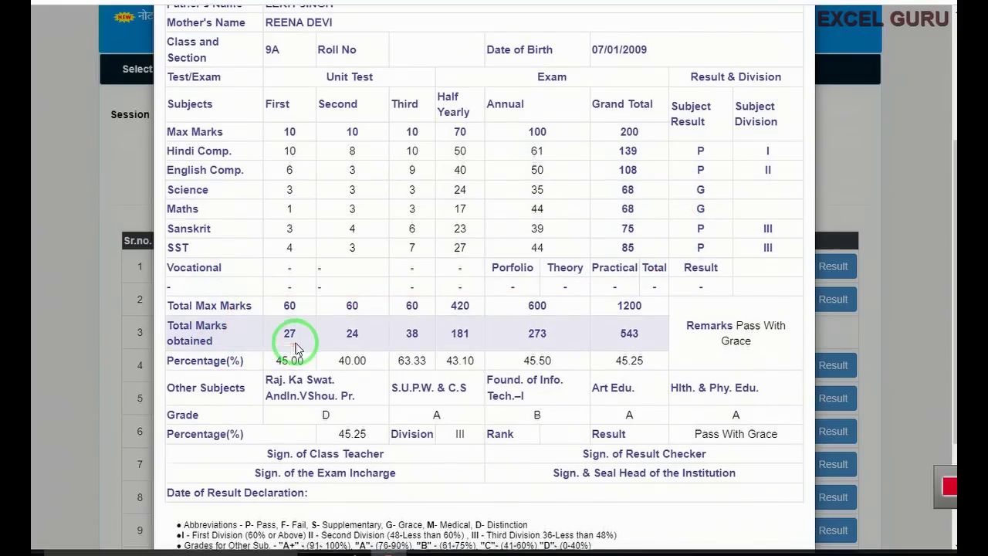
pyautogui.scroll(-1, 347, 363)
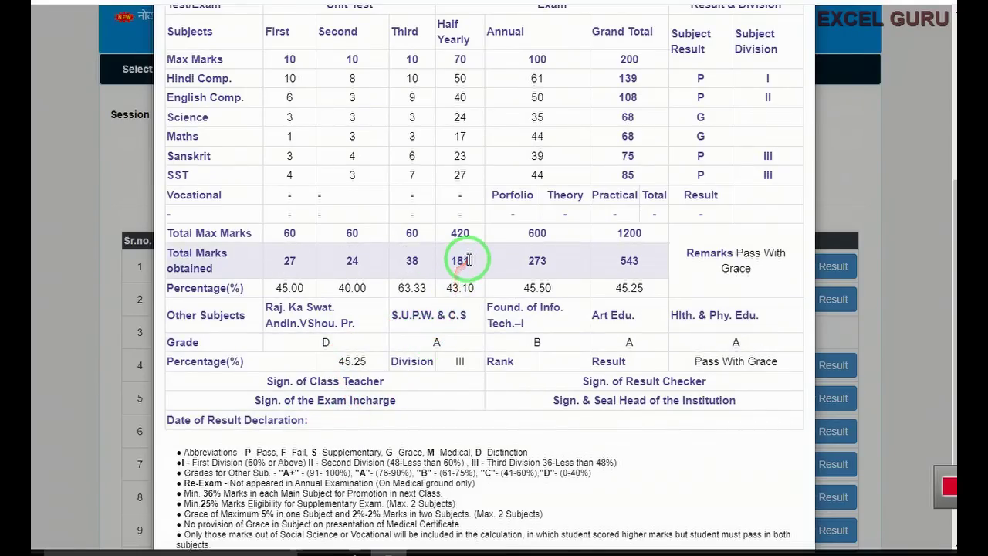
pyautogui.scroll(1, 474, 263)
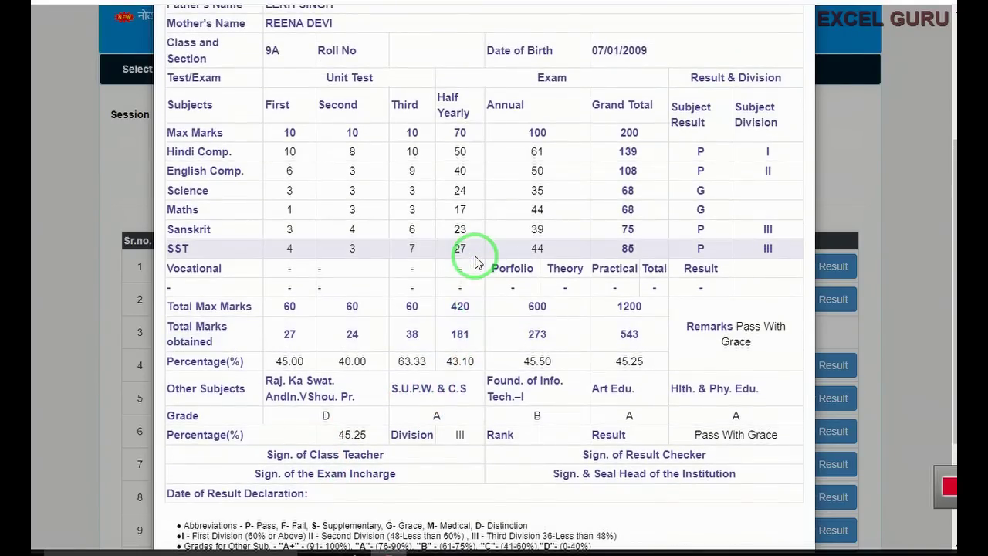
pyautogui.scroll(1, 474, 263)
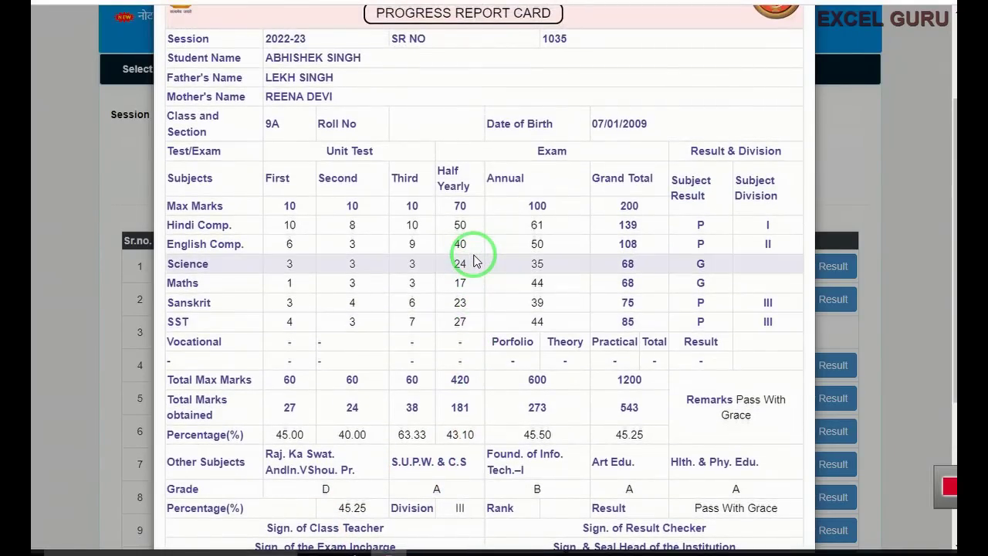
pyautogui.scroll(1, 474, 263)
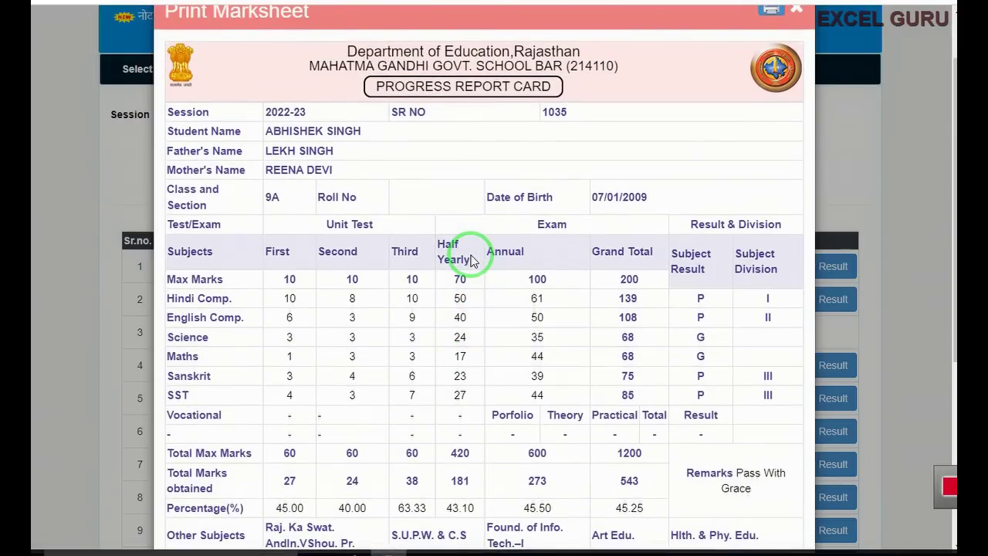
pyautogui.scroll(1, 472, 260)
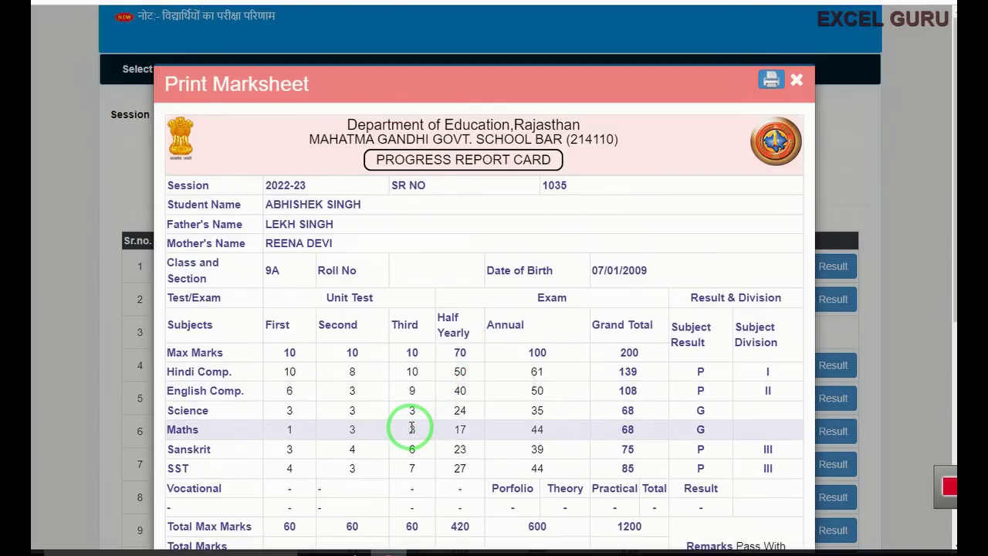
# Close the first student's draft report card and return to the Class 9-A list
pyautogui.click(797, 84)
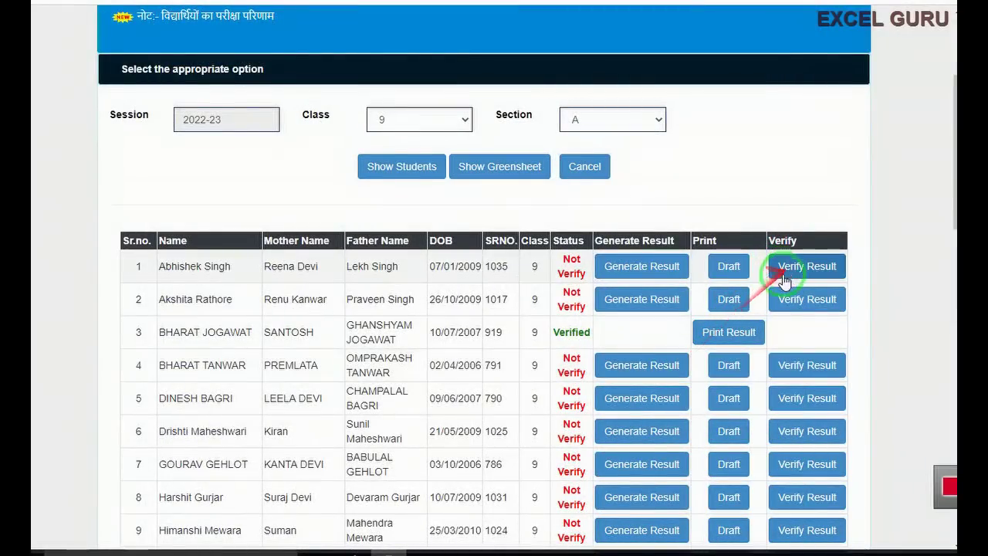
pyautogui.click(806, 271)
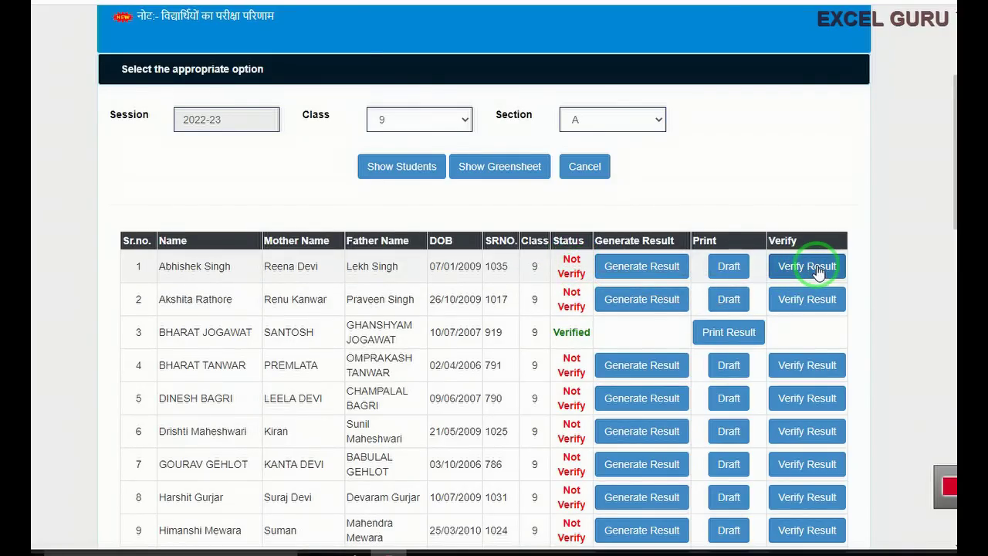
pyautogui.moveTo(817, 272)
pyautogui.mouseDown()
pyautogui.moveTo(774, 338)
pyautogui.moveTo(606, 324)
pyautogui.mouseUp()
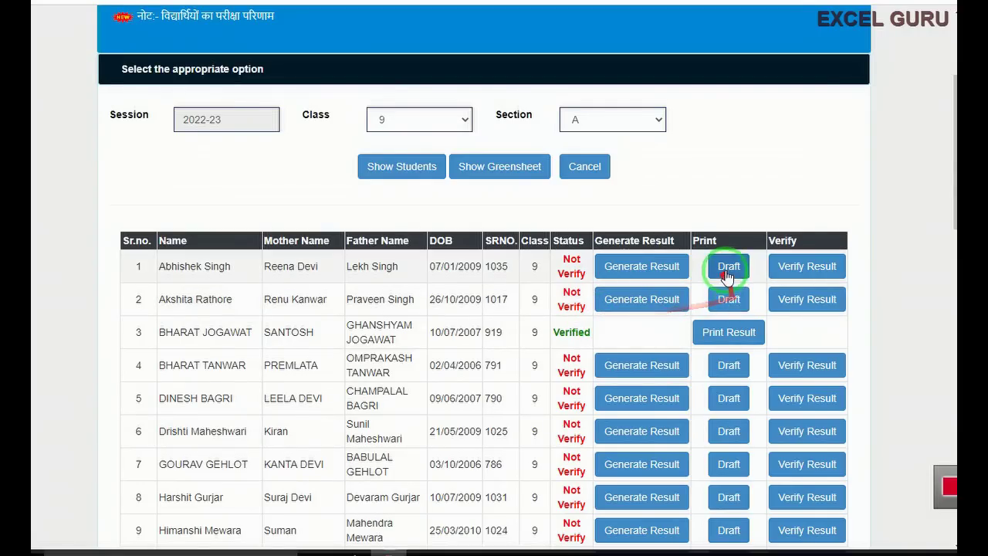
# Review the second student's draft marksheet (638/1200, 53.17%, Division II, PASS), then close it
pyautogui.click(735, 307)
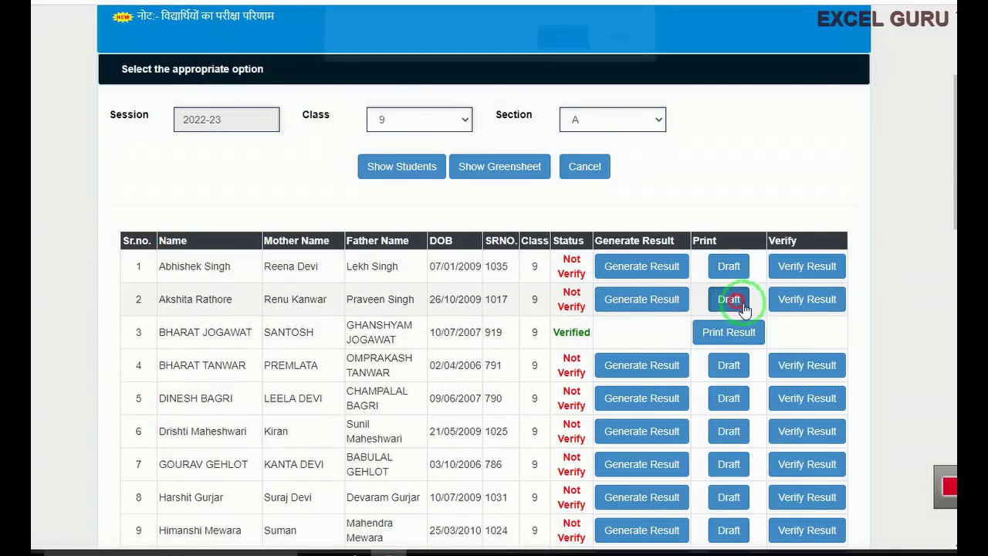
pyautogui.click(579, 62)
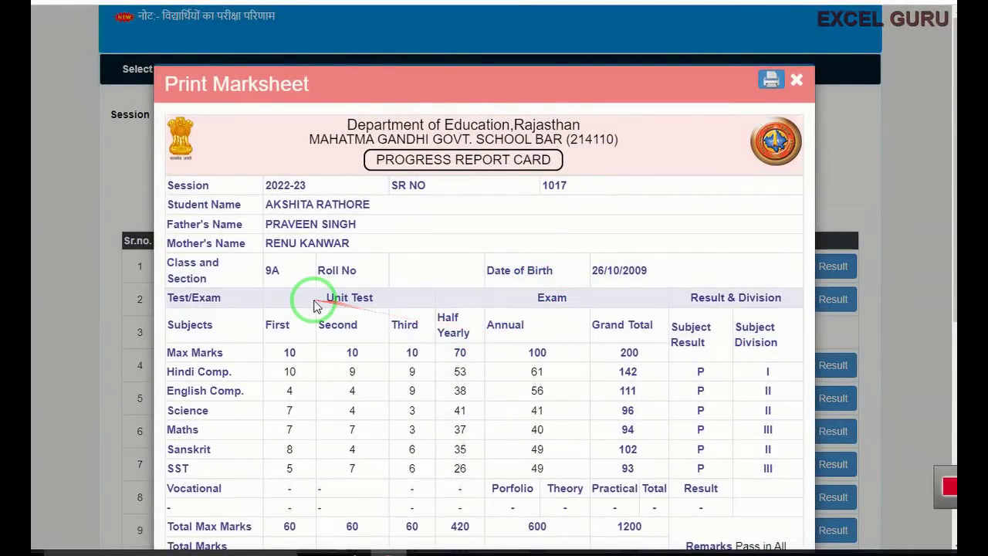
pyautogui.scroll(-2, 320, 302)
pyautogui.scroll(-2, 335, 280)
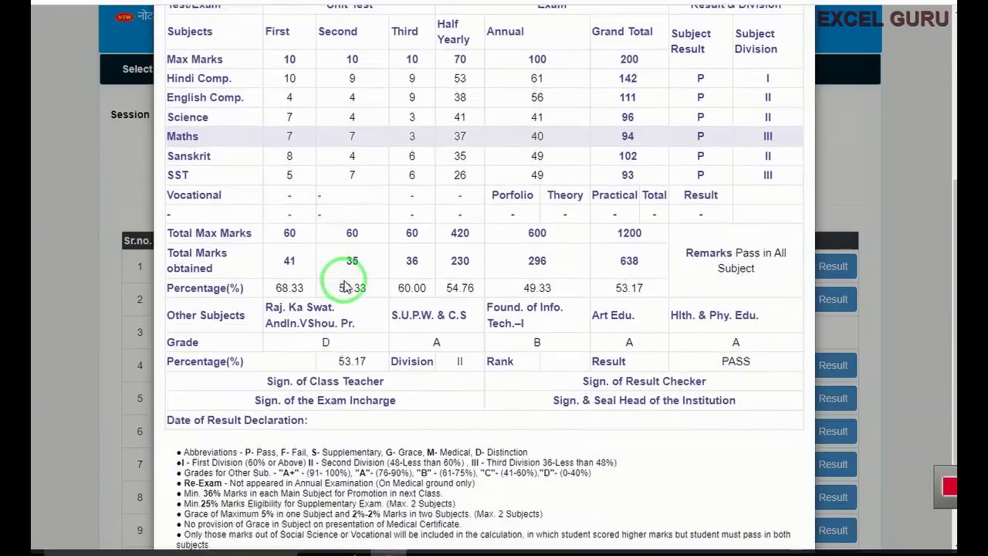
pyautogui.scroll(-2, 347, 286)
pyautogui.scroll(3, 355, 267)
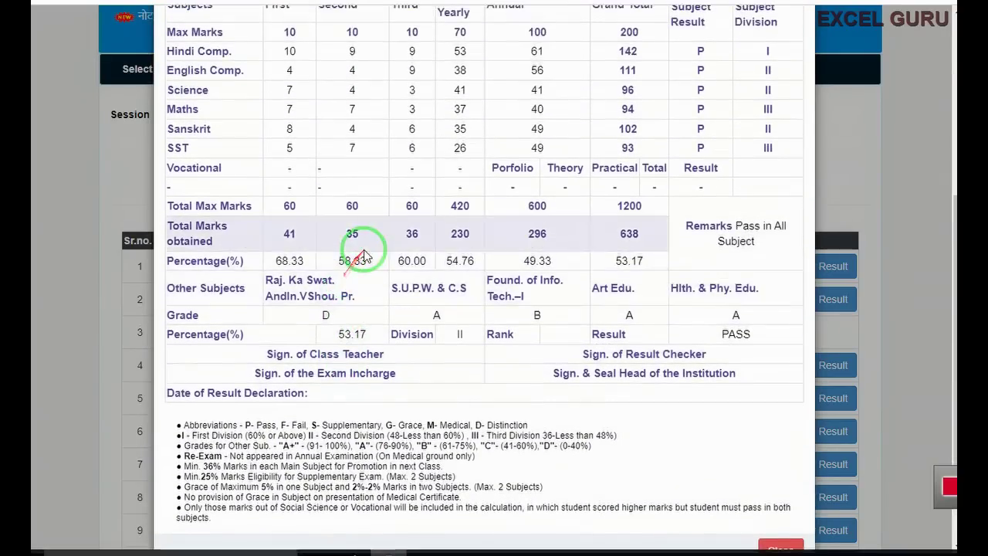
pyautogui.scroll(-1, 409, 273)
pyautogui.scroll(-1, 415, 266)
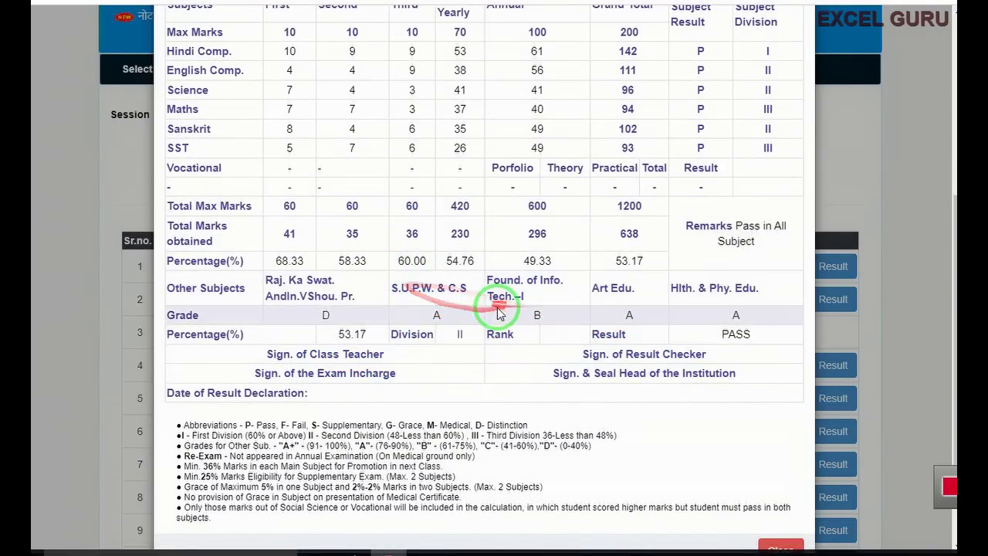
pyautogui.scroll(2, 498, 312)
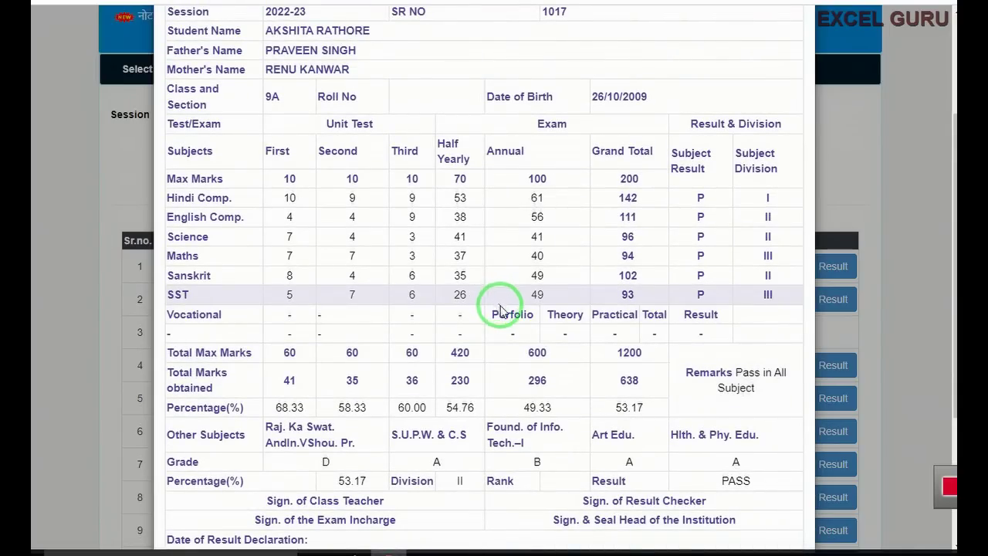
pyautogui.scroll(-3, 552, 331)
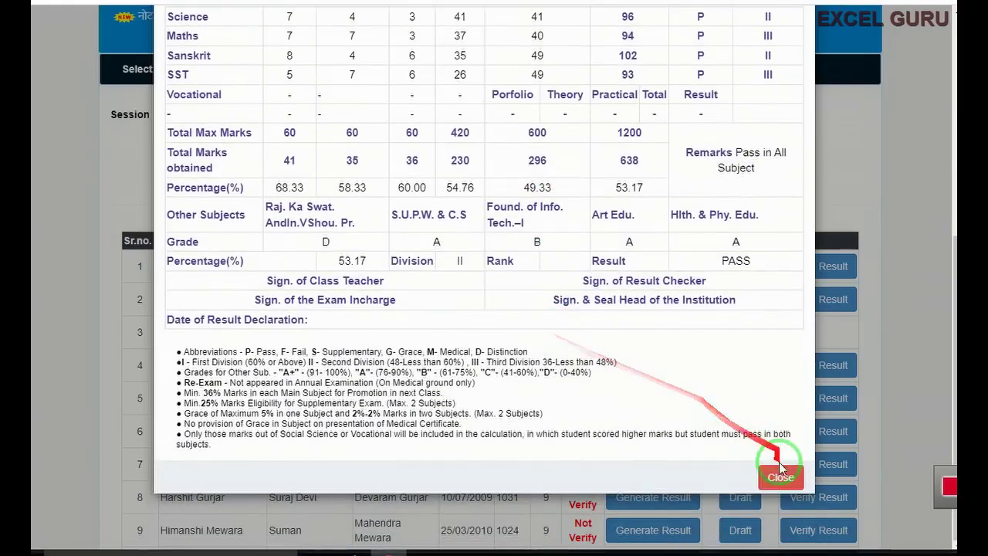
pyautogui.click(778, 477)
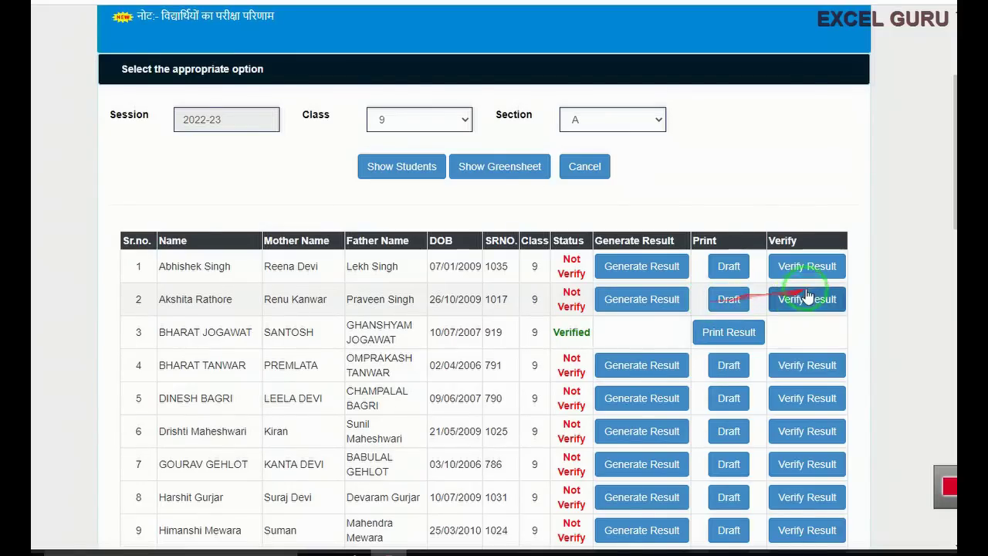
# Mark the first Class 9-A student's result as Verified and dismiss the success message
pyautogui.click(809, 266)
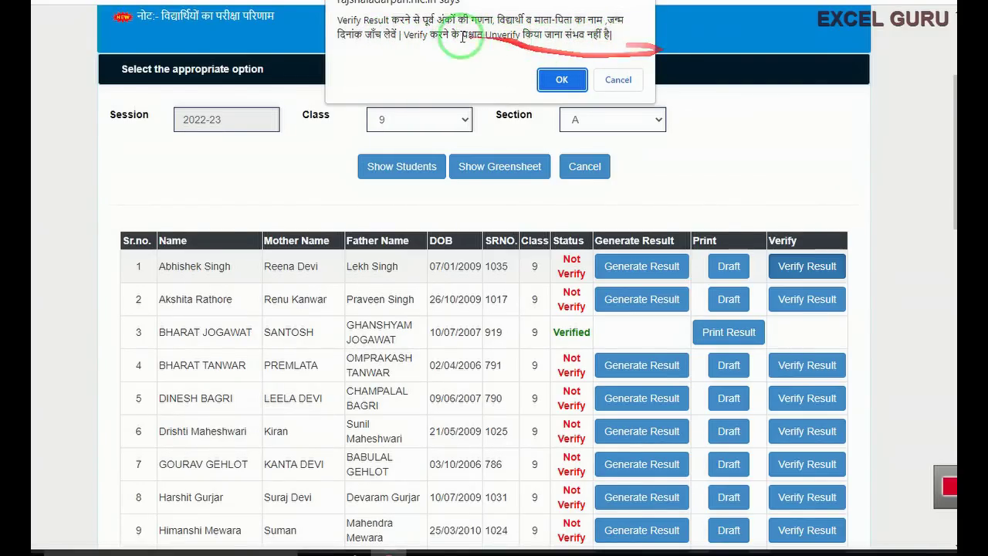
pyautogui.click(563, 81)
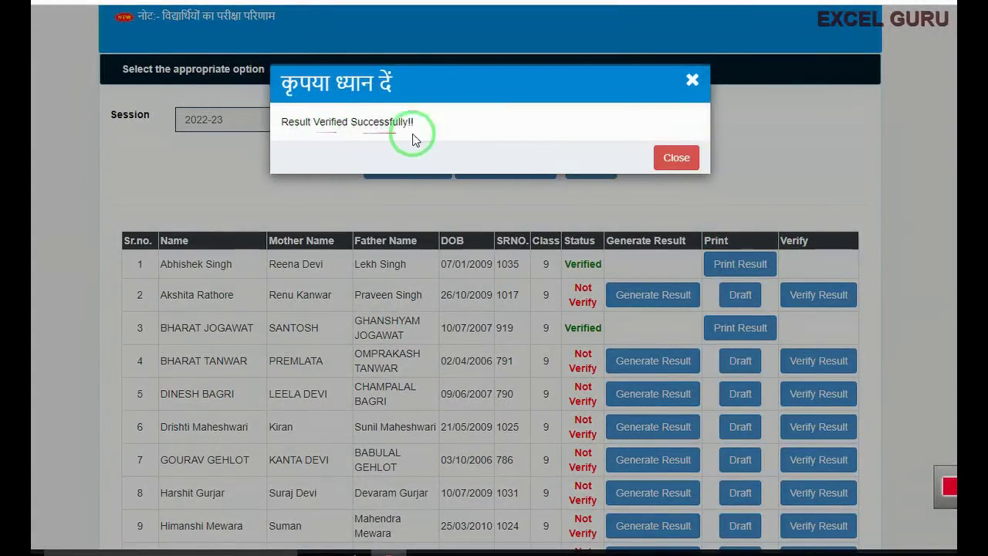
pyautogui.click(675, 164)
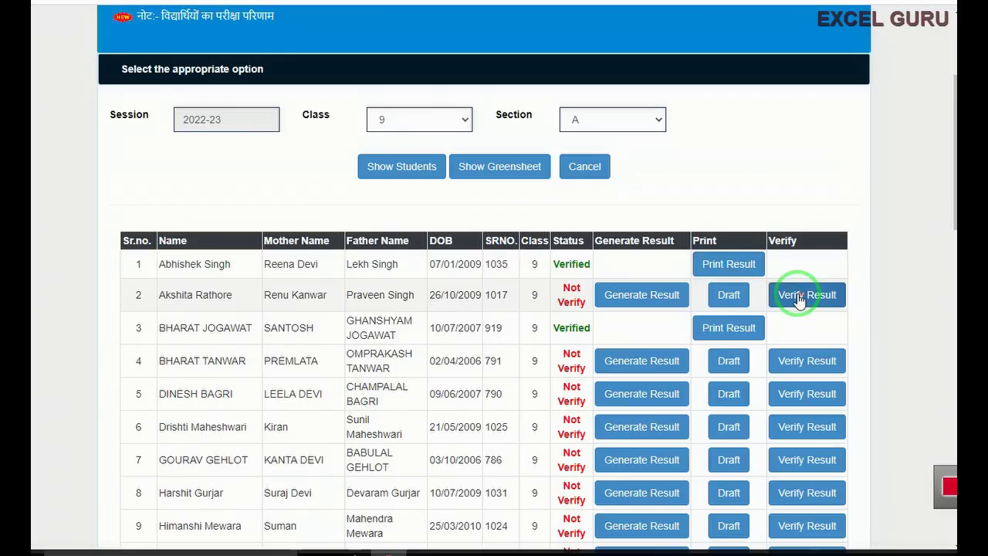
pyautogui.click(730, 270)
pyautogui.click(563, 51)
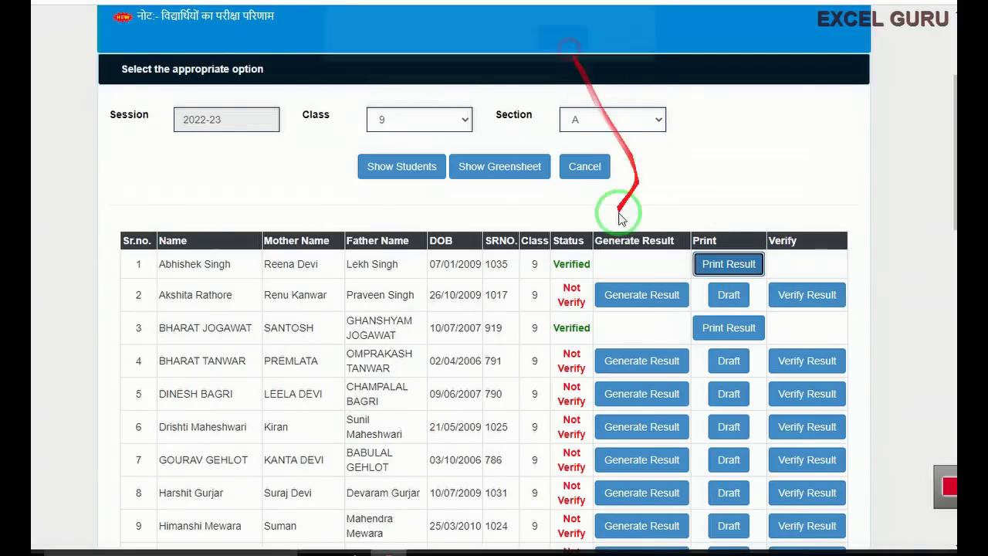
pyautogui.scroll(-1, 529, 306)
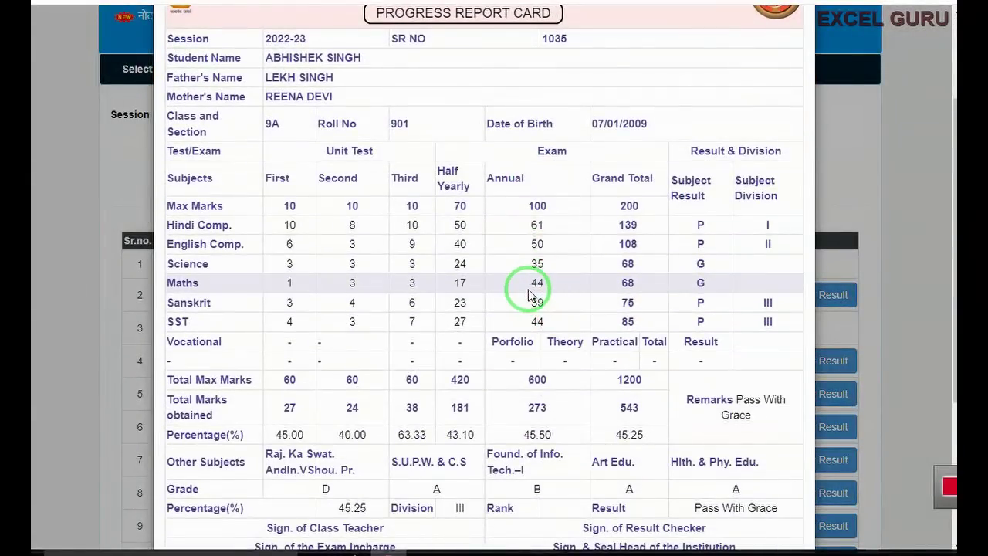
pyautogui.scroll(-1, 529, 301)
pyautogui.scroll(-2, 528, 291)
pyautogui.scroll(2, 525, 285)
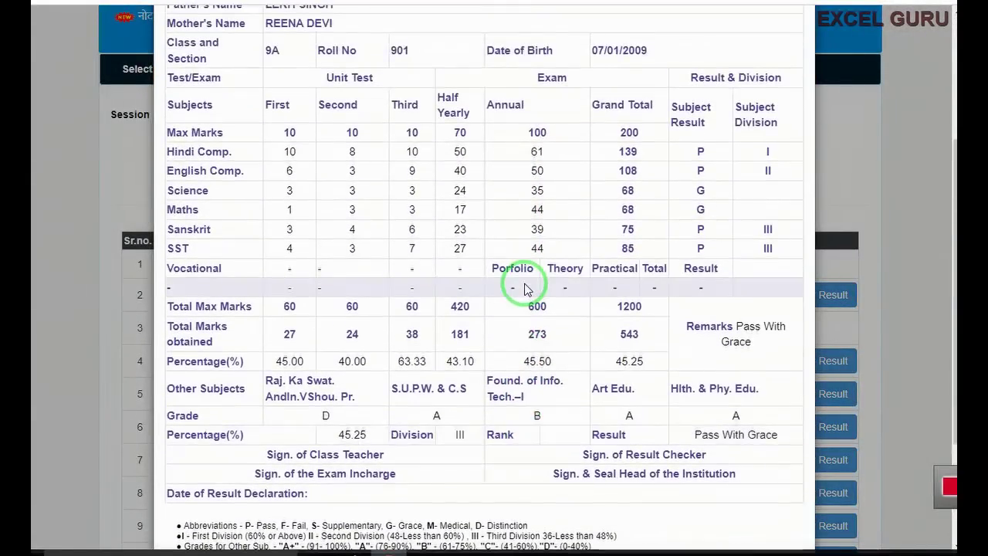
pyautogui.scroll(3, 523, 284)
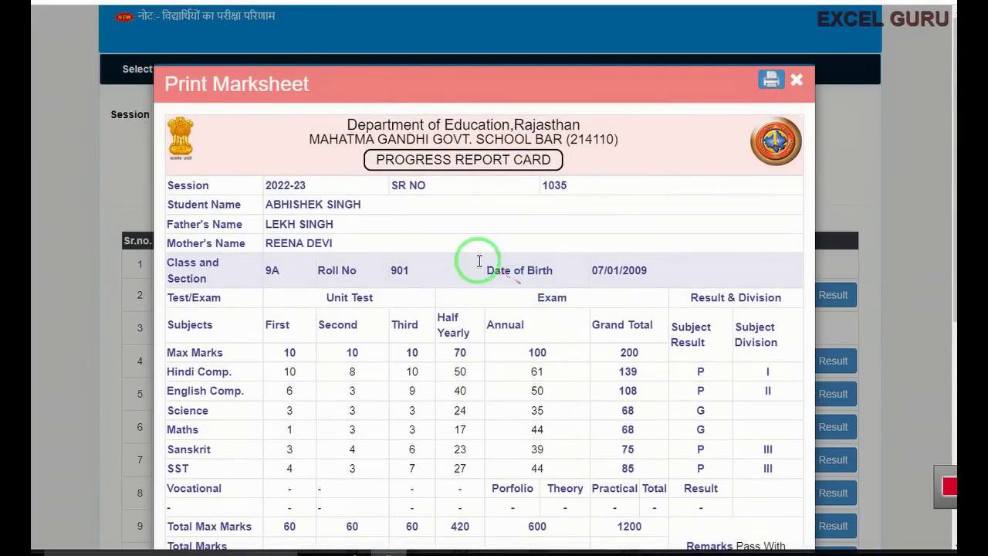
pyautogui.scroll(-1, 458, 211)
pyautogui.scroll(-1, 513, 355)
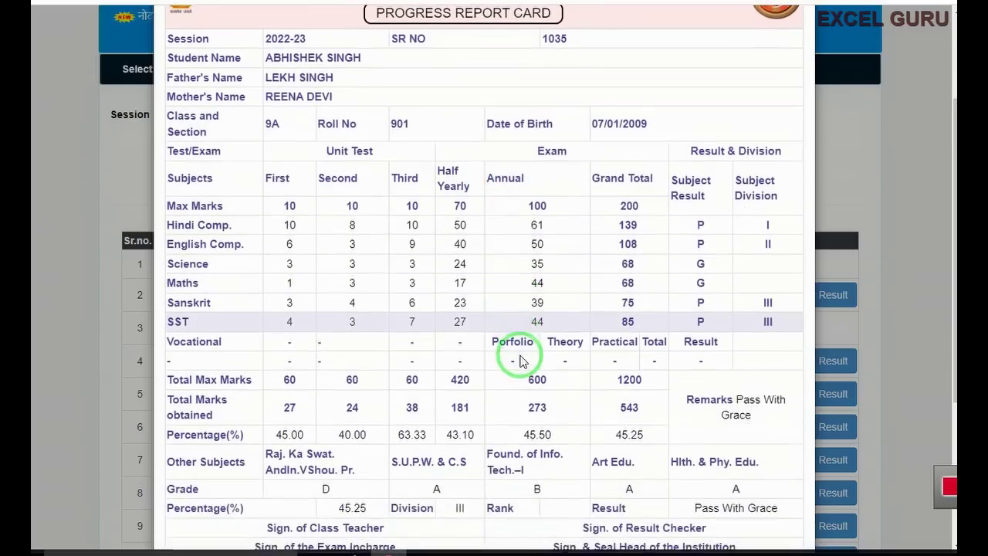
pyautogui.click(802, 369)
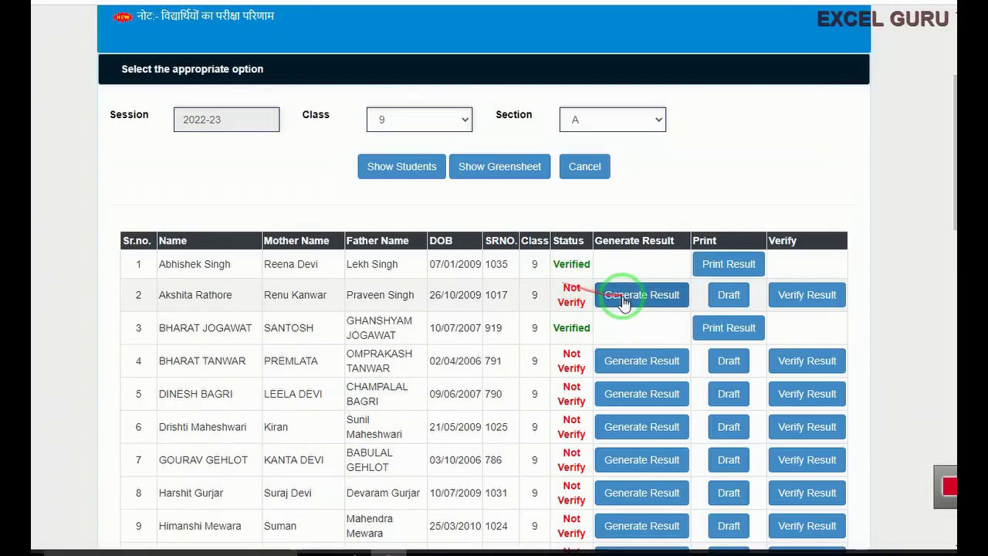
pyautogui.click(723, 301)
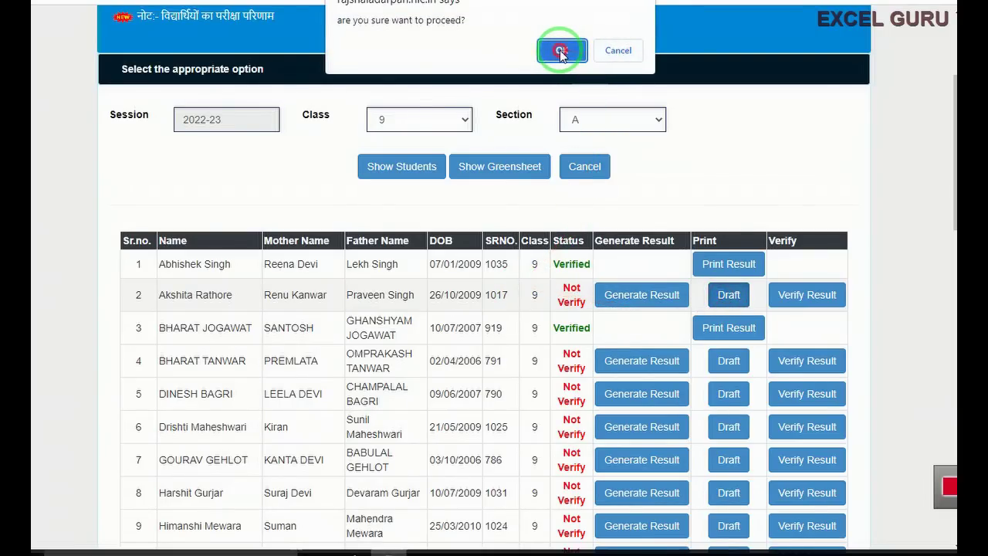
pyautogui.click(560, 47)
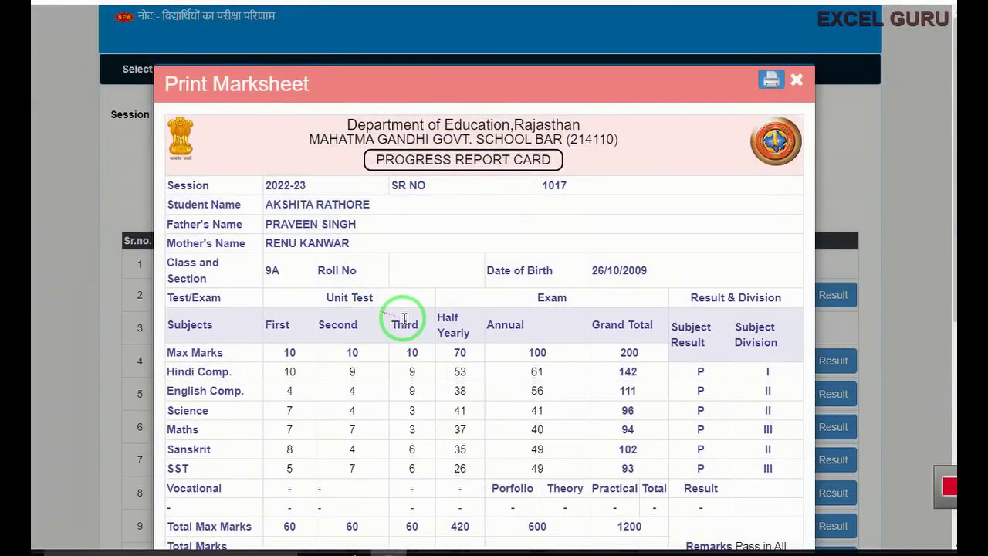
pyautogui.scroll(-2, 397, 302)
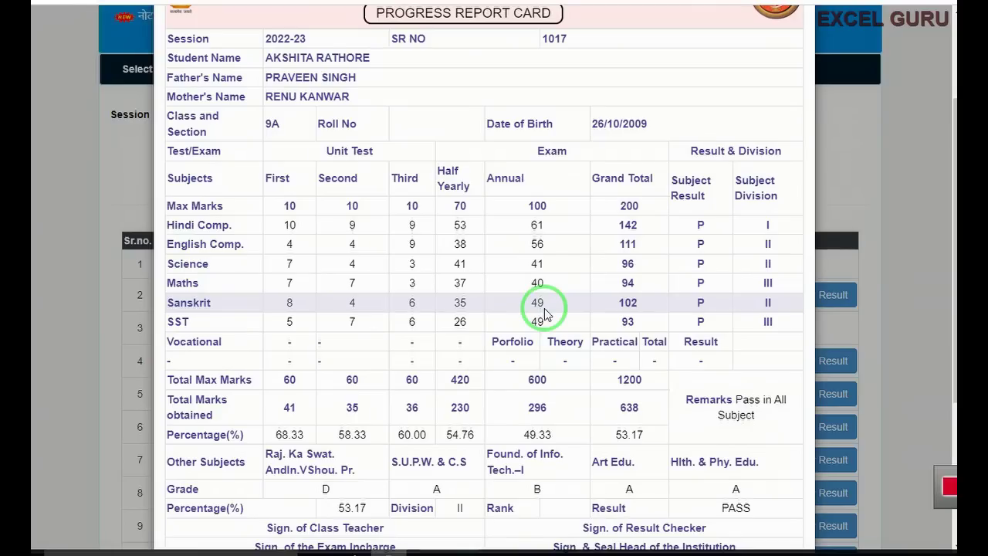
pyautogui.scroll(2, 544, 308)
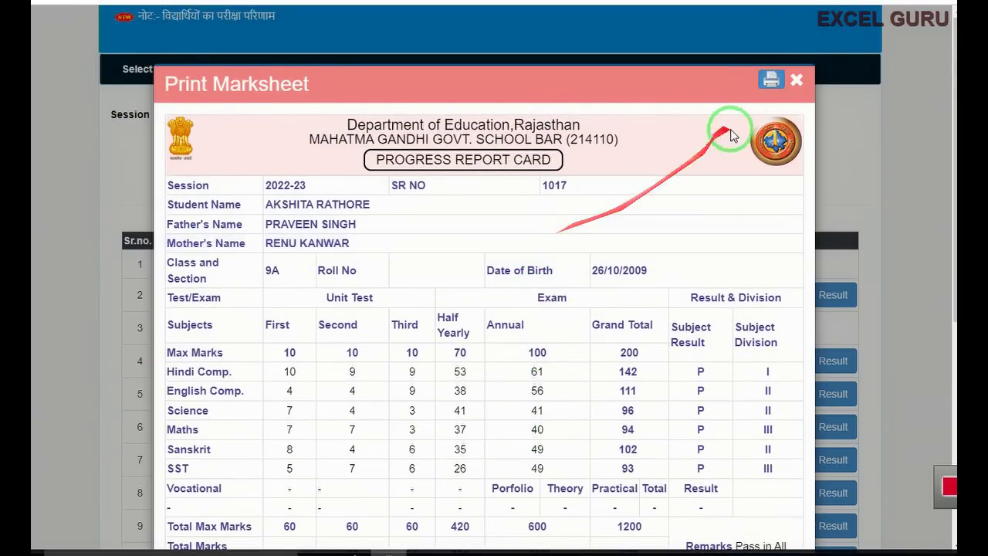
# Close the draft marksheet and go to the exam marks entry page under परिणाम
pyautogui.click(794, 85)
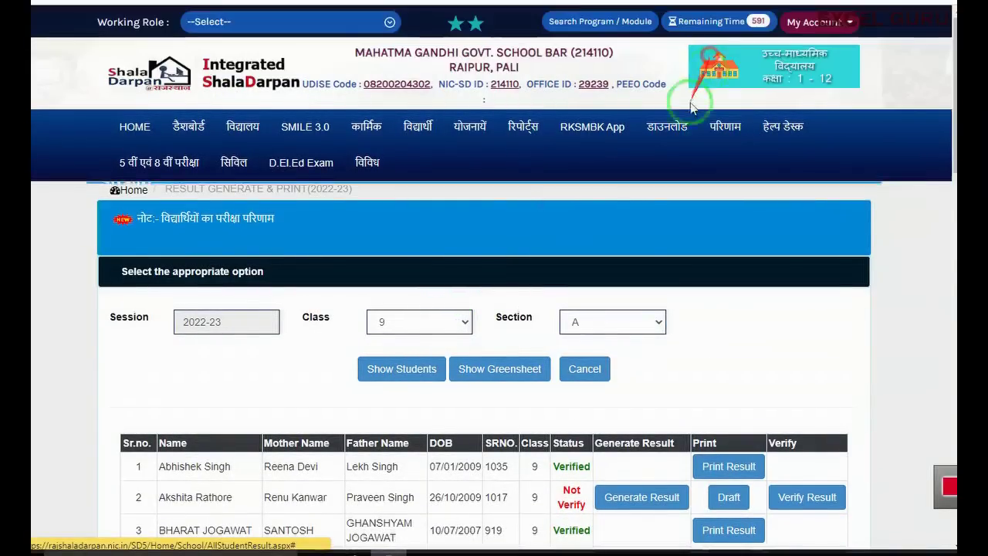
pyautogui.click(725, 126)
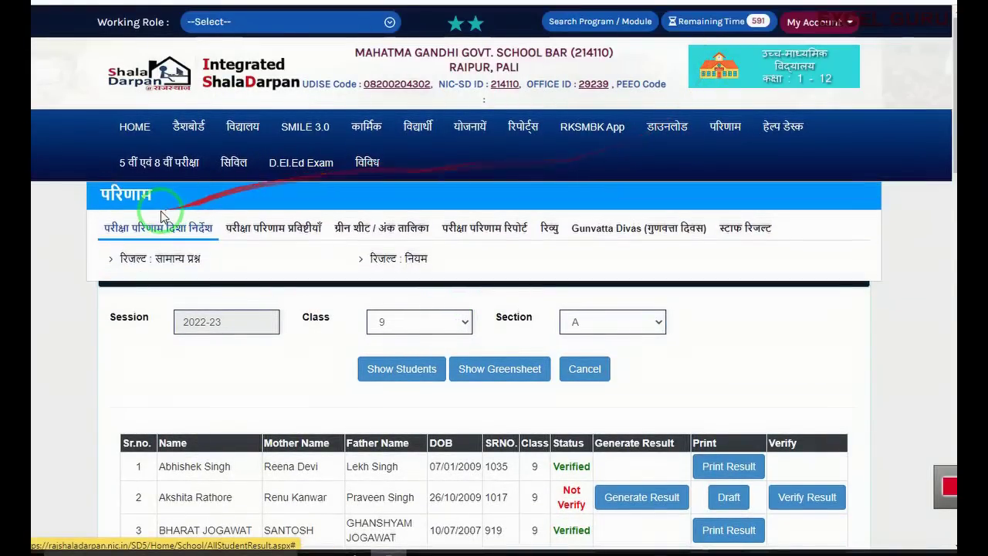
pyautogui.click(284, 231)
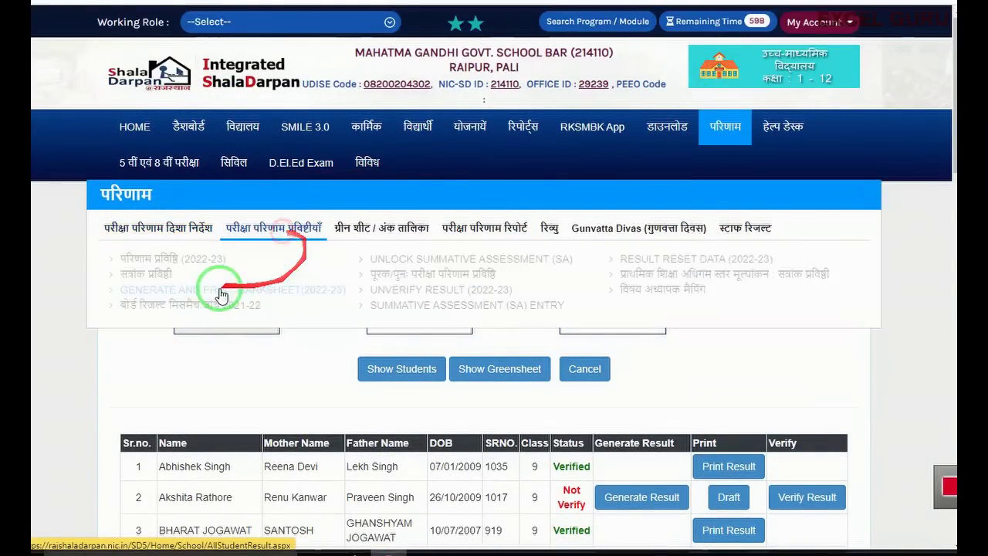
pyautogui.click(379, 277)
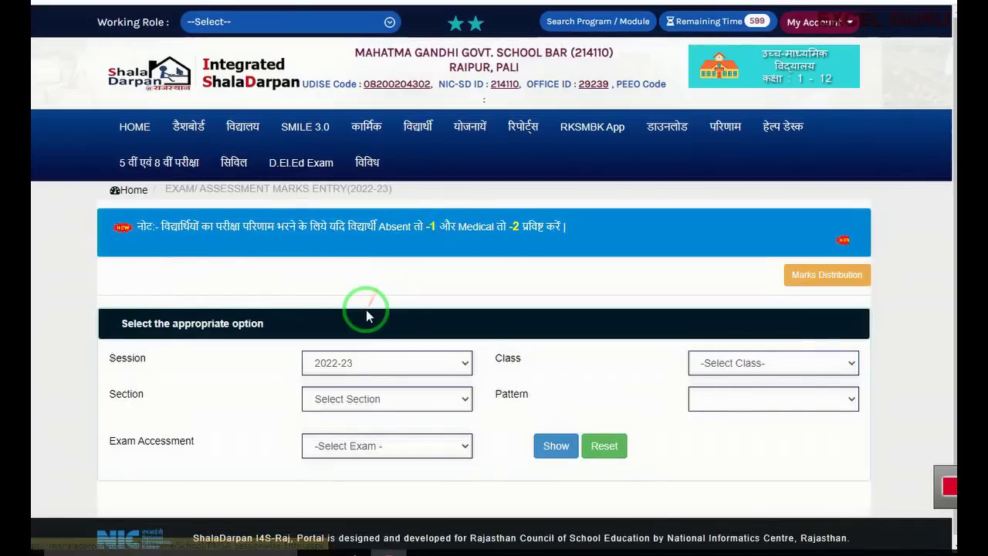
# Load marks for Class 9, Section A, English pattern, Annual Exam
pyautogui.click(706, 362)
pyautogui.click(706, 467)
pyautogui.click(706, 398)
pyautogui.click(718, 457)
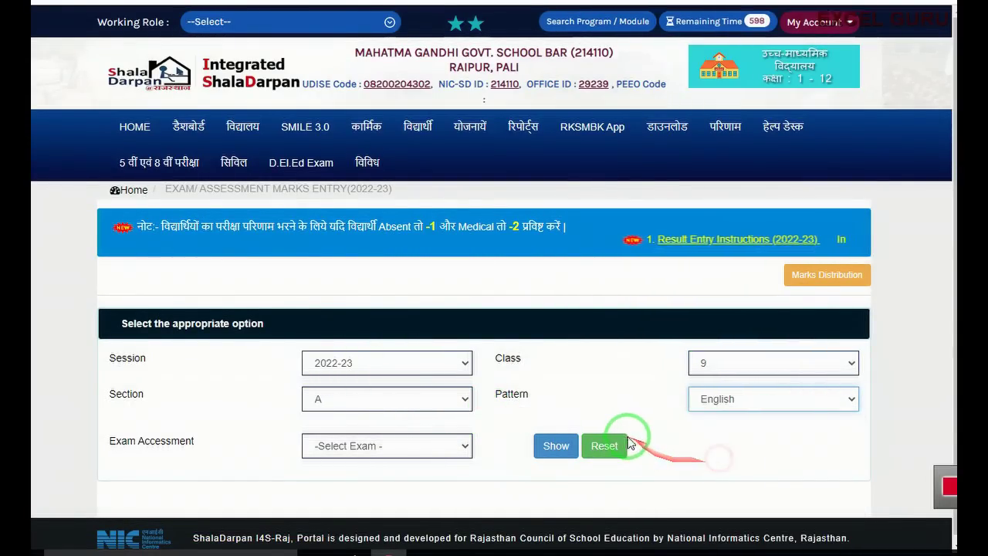
pyautogui.click(382, 449)
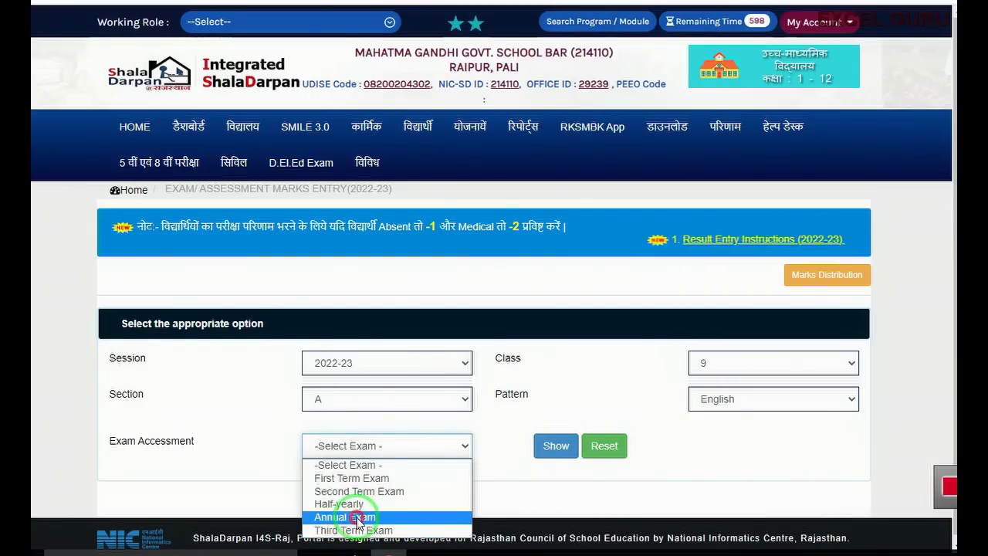
pyautogui.click(351, 516)
pyautogui.click(554, 446)
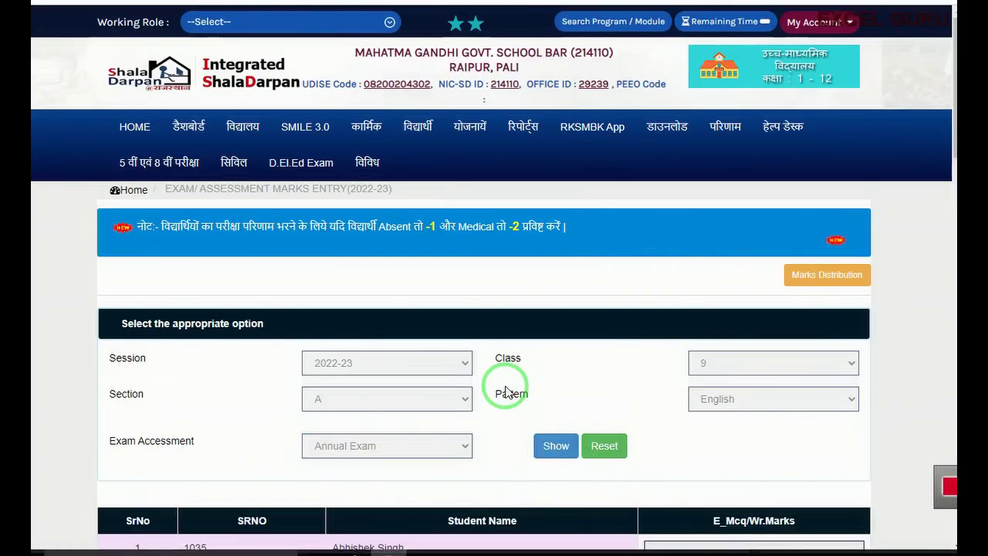
# Review the marks list, selecting the second student's mark of 56
pyautogui.scroll(-4, 594, 177)
pyautogui.scroll(-3, 594, 183)
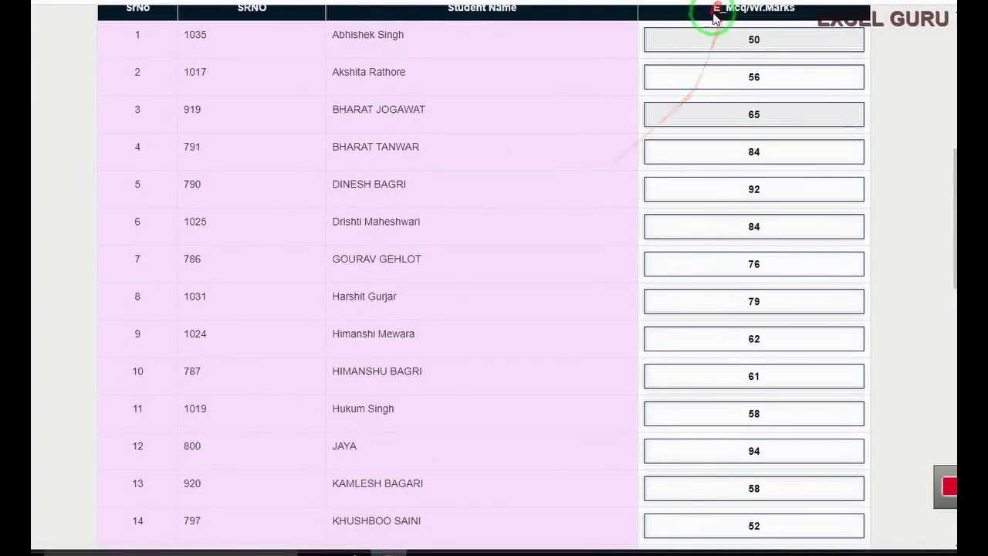
pyautogui.click(761, 78)
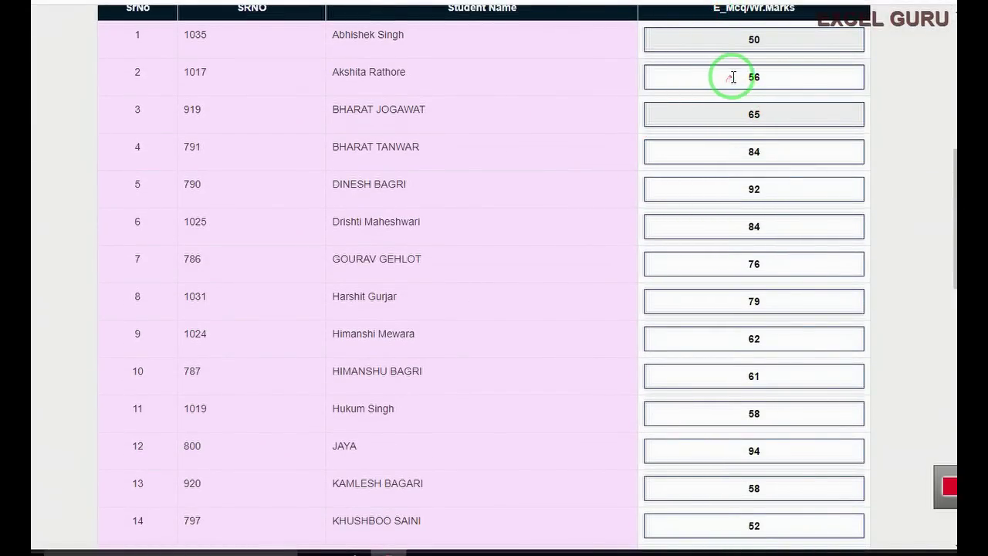
pyautogui.doubleClick(755, 77)
pyautogui.scroll(1, 533, 81)
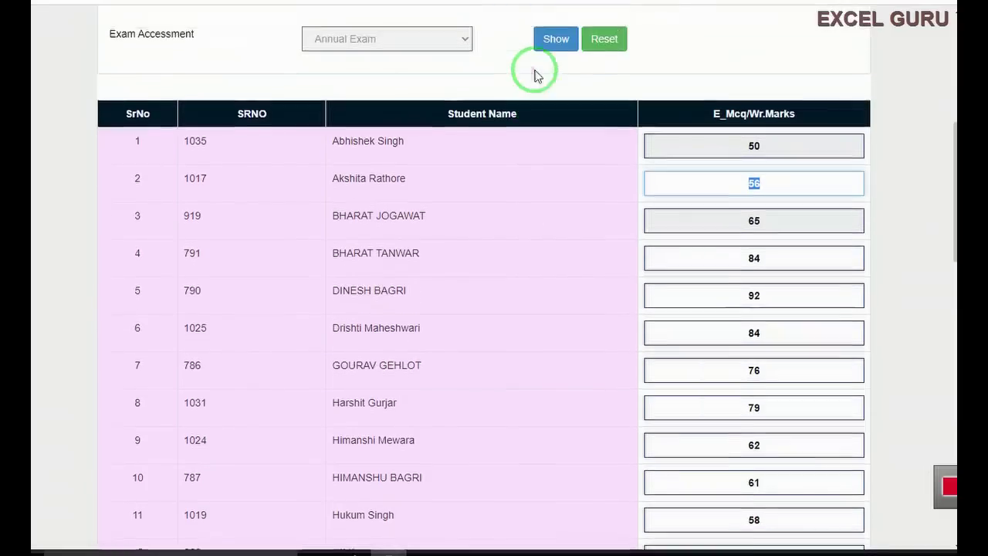
pyautogui.scroll(2, 538, 74)
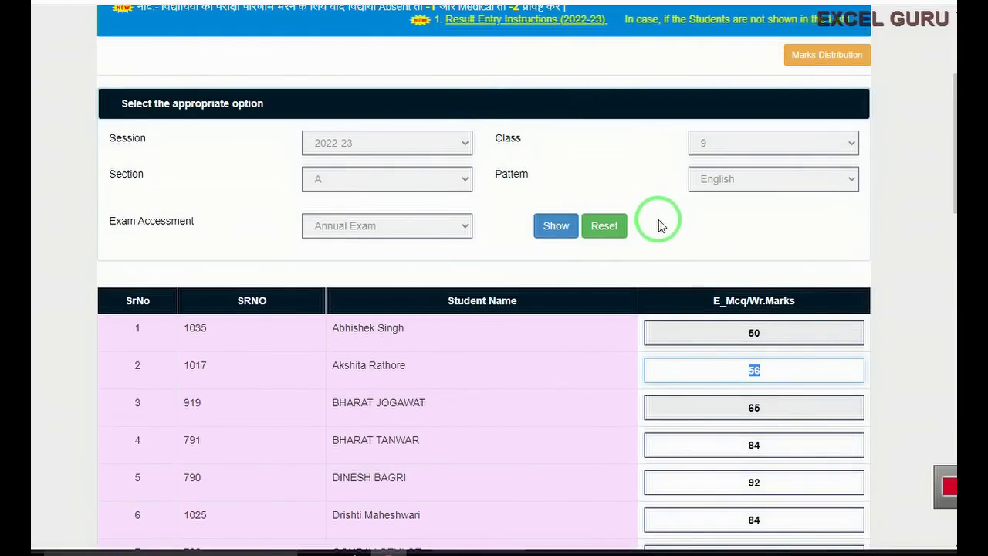
pyautogui.scroll(-2, 661, 224)
pyautogui.scroll(-3, 604, 223)
pyautogui.scroll(-5, 639, 338)
pyautogui.scroll(-4, 607, 308)
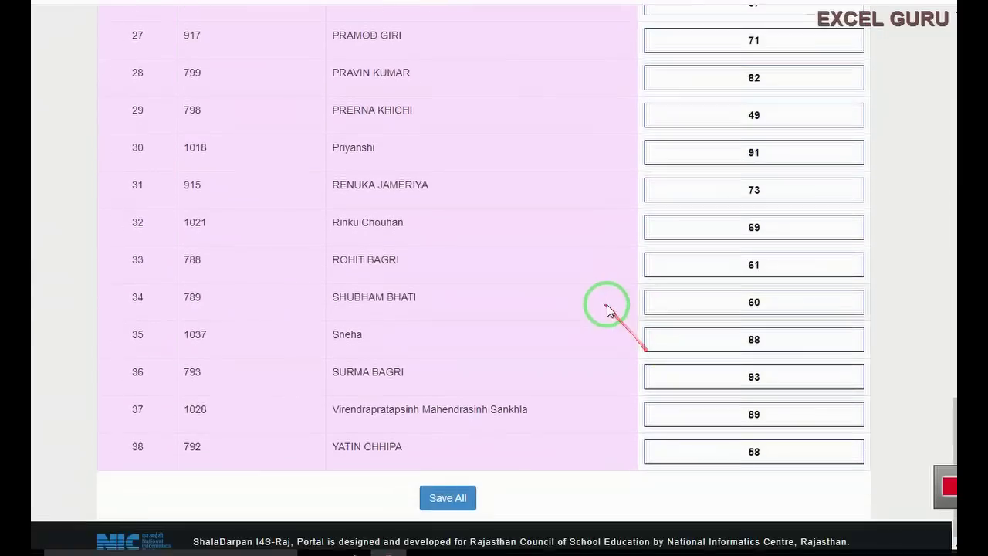
pyautogui.click(465, 485)
pyautogui.scroll(2, 487, 401)
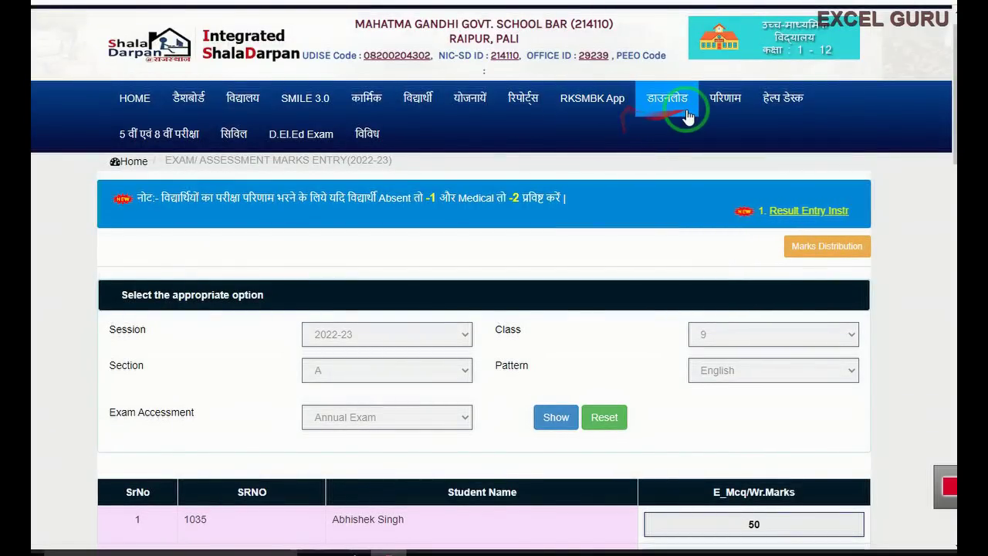
pyautogui.click(708, 106)
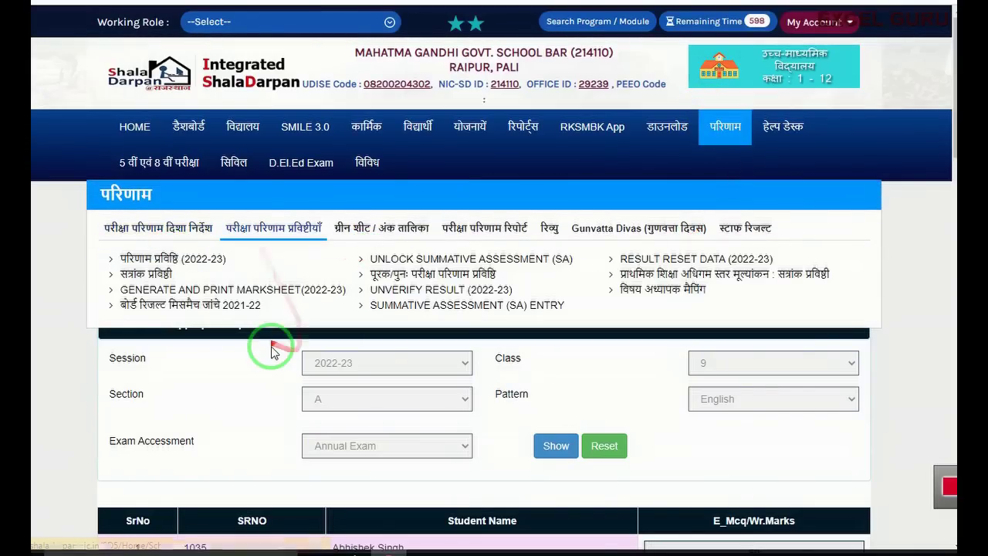
# On Generate and Print Marksheet, show the Class 9, Section A students
pyautogui.click(268, 230)
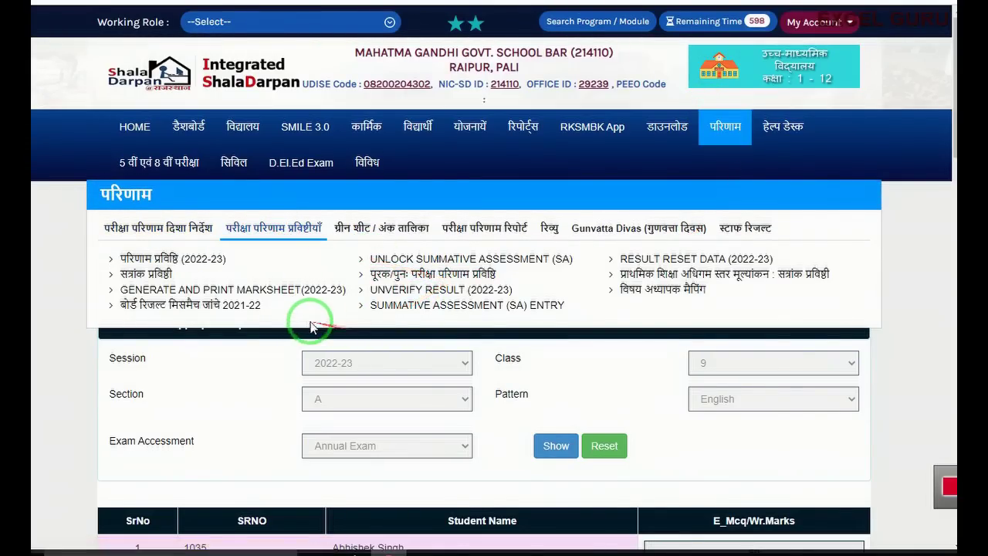
pyautogui.click(167, 298)
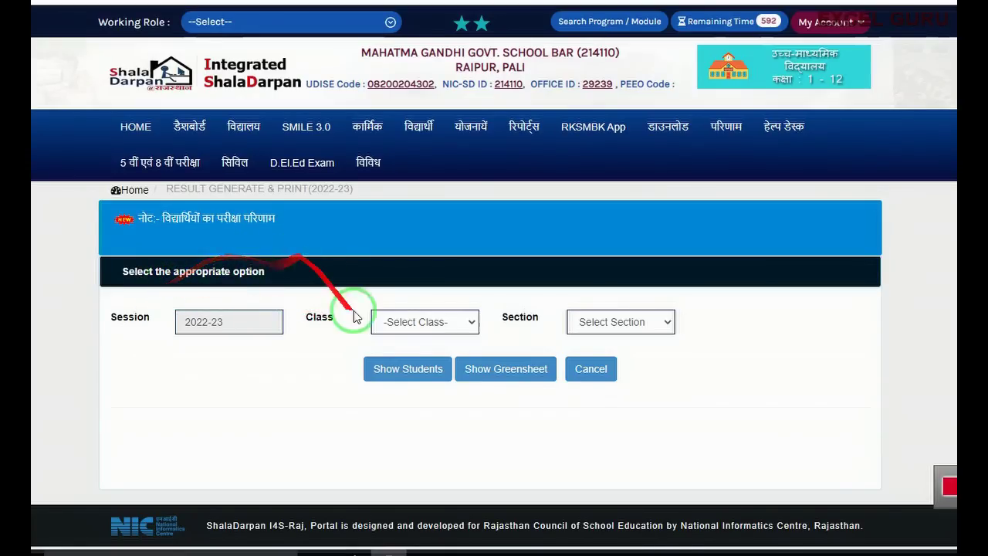
pyautogui.click(453, 321)
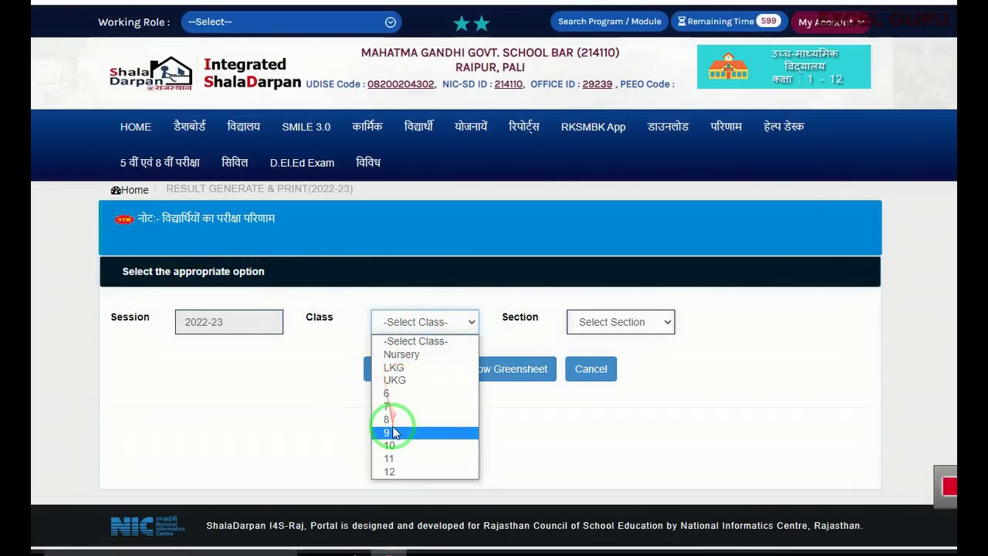
pyautogui.click(388, 432)
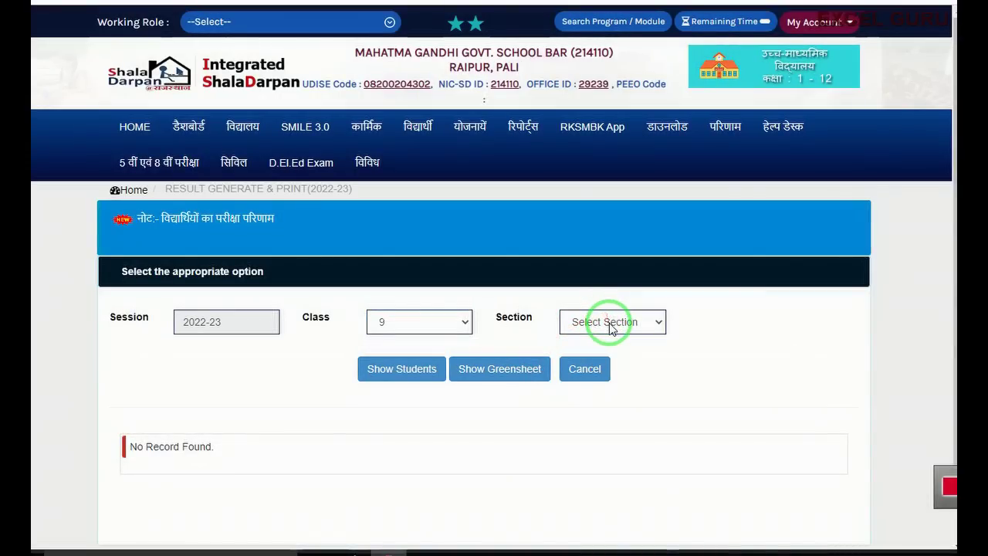
pyautogui.click(609, 322)
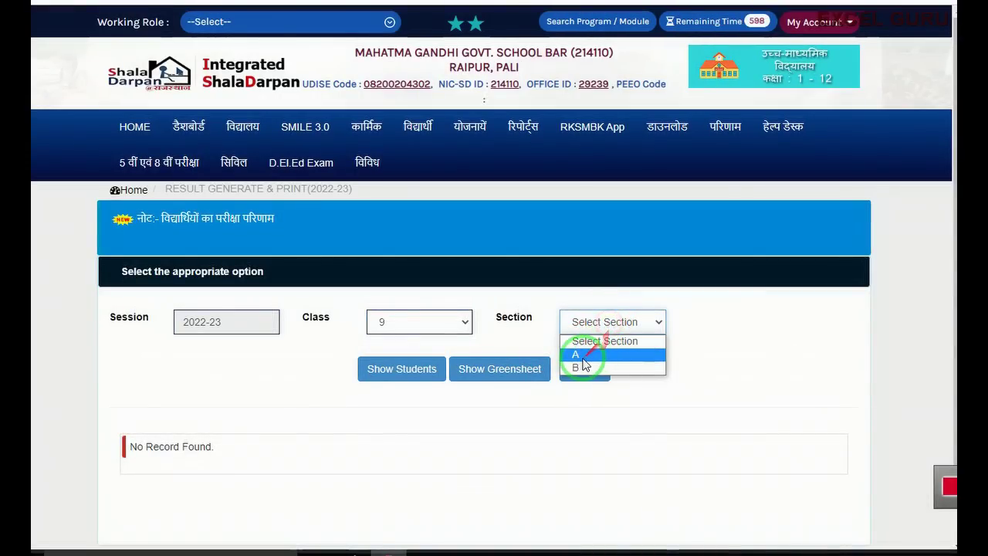
pyautogui.click(584, 363)
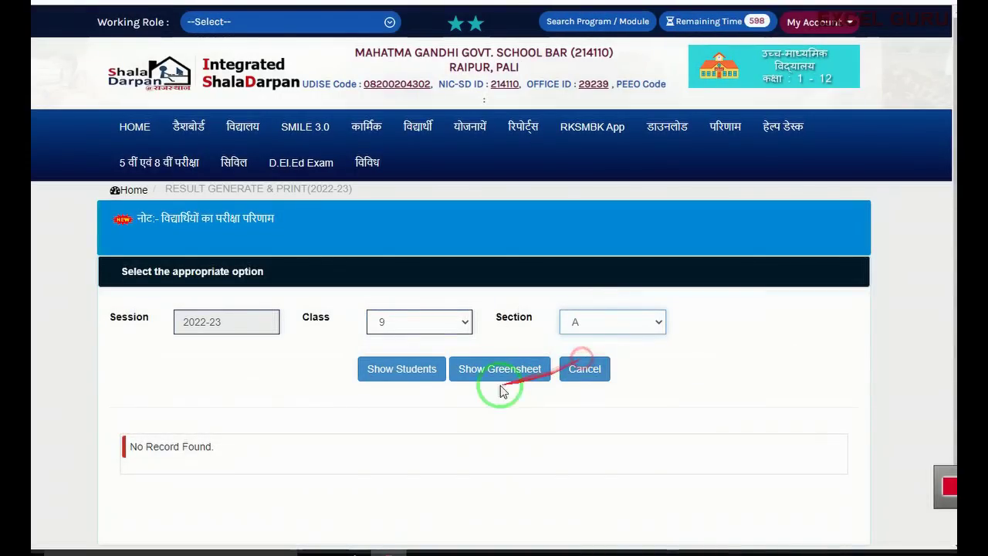
pyautogui.click(386, 375)
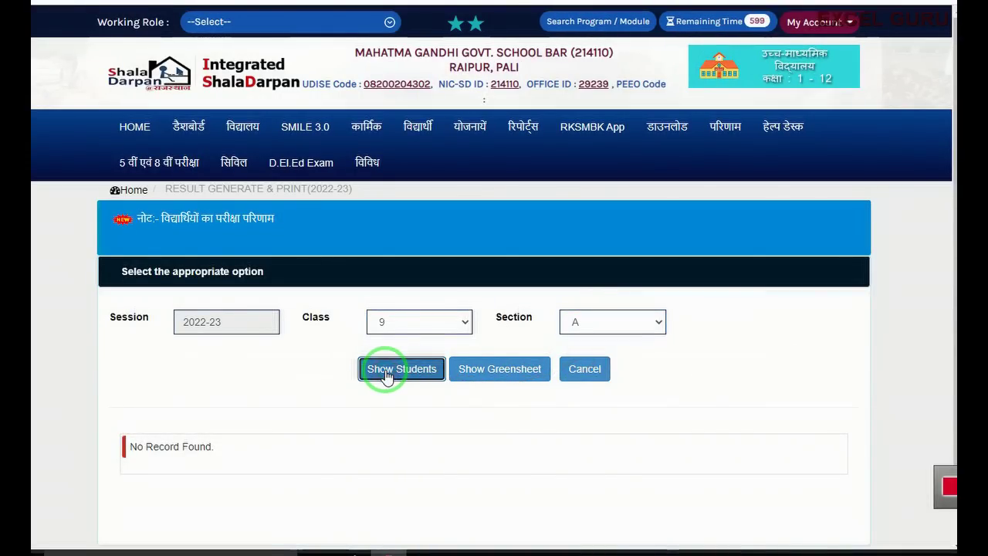
pyautogui.scroll(-2, 671, 358)
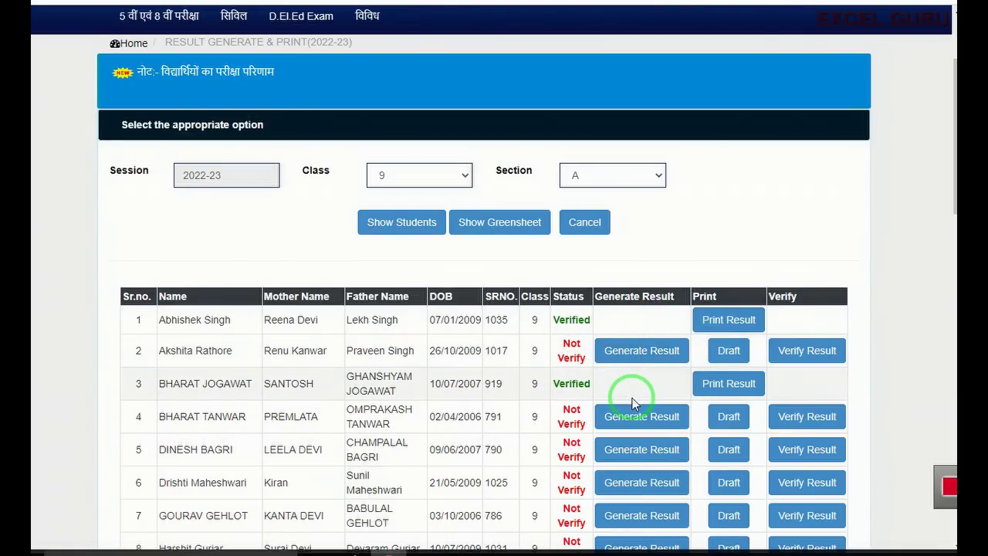
# Generate and confirm the second Class 9-A student's result, then close the success message
pyautogui.click(642, 357)
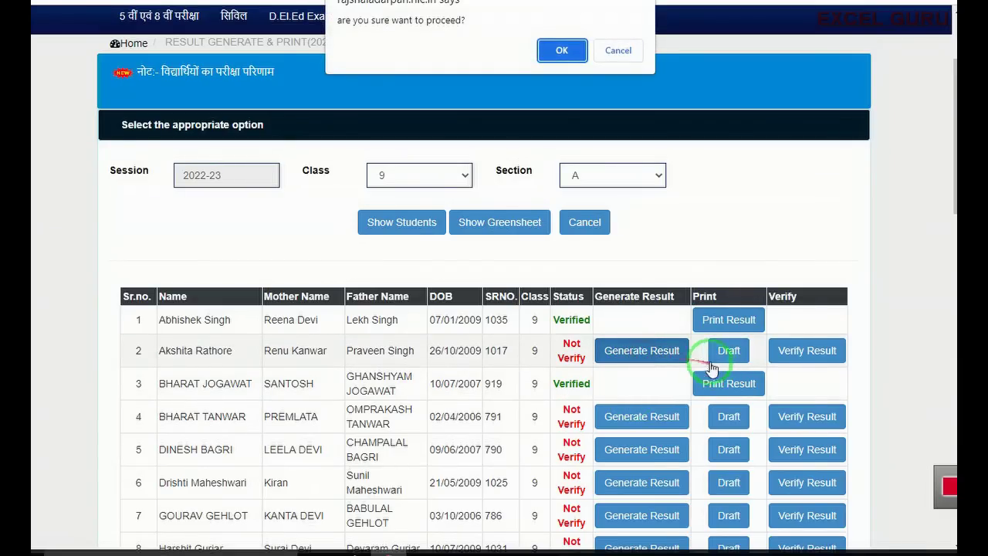
pyautogui.click(561, 48)
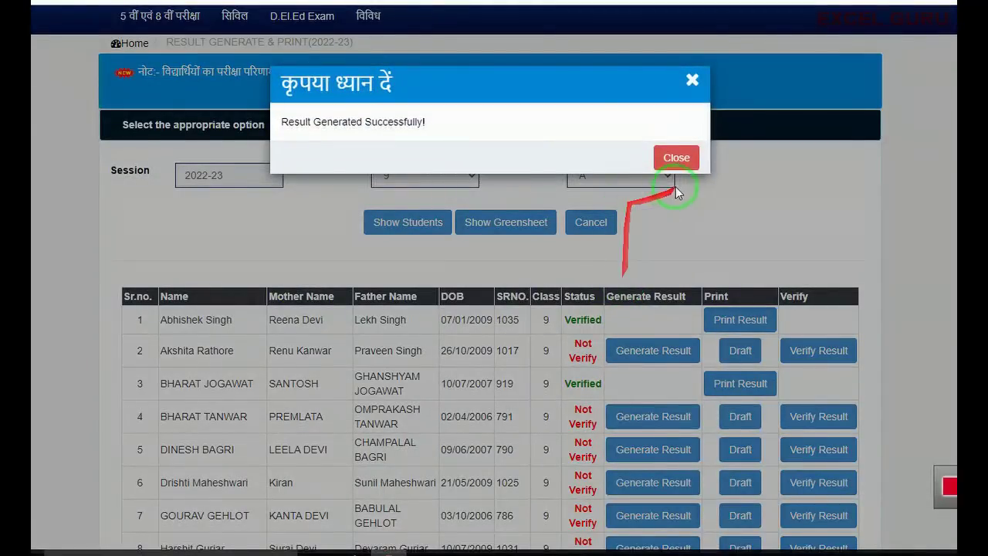
pyautogui.click(683, 160)
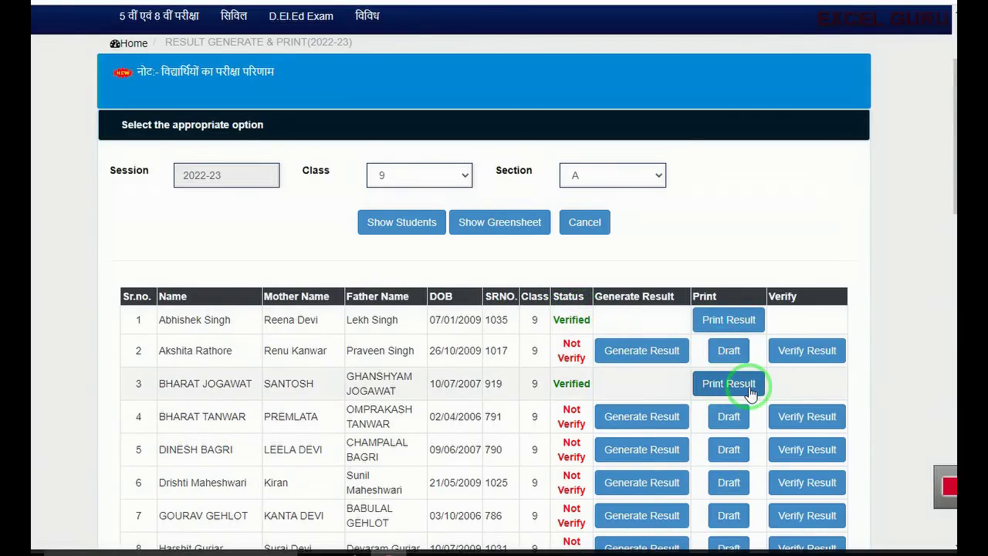
pyautogui.scroll(1, 601, 424)
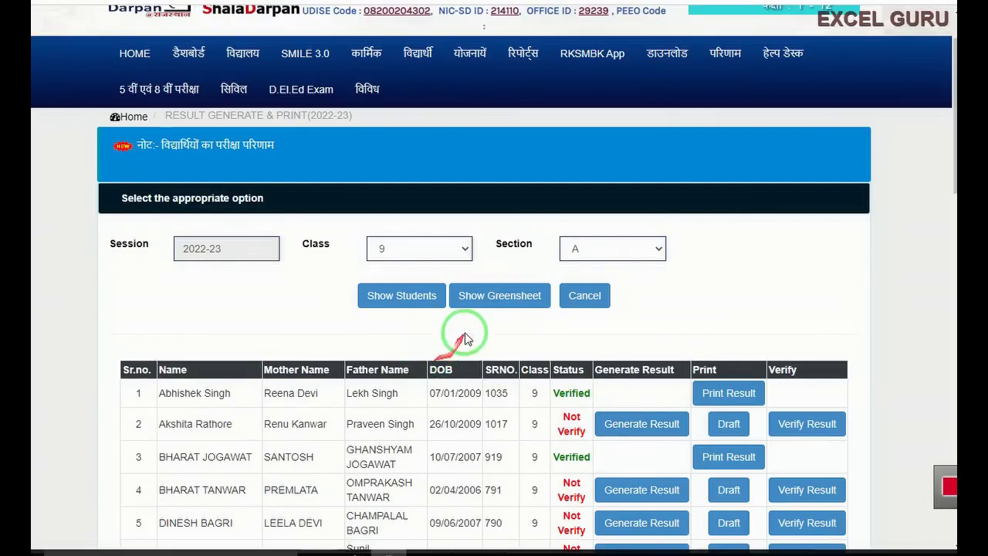
# Open the Class 9-A GreenSheet and scroll through every student's subject marks, totals and results
pyautogui.click(531, 301)
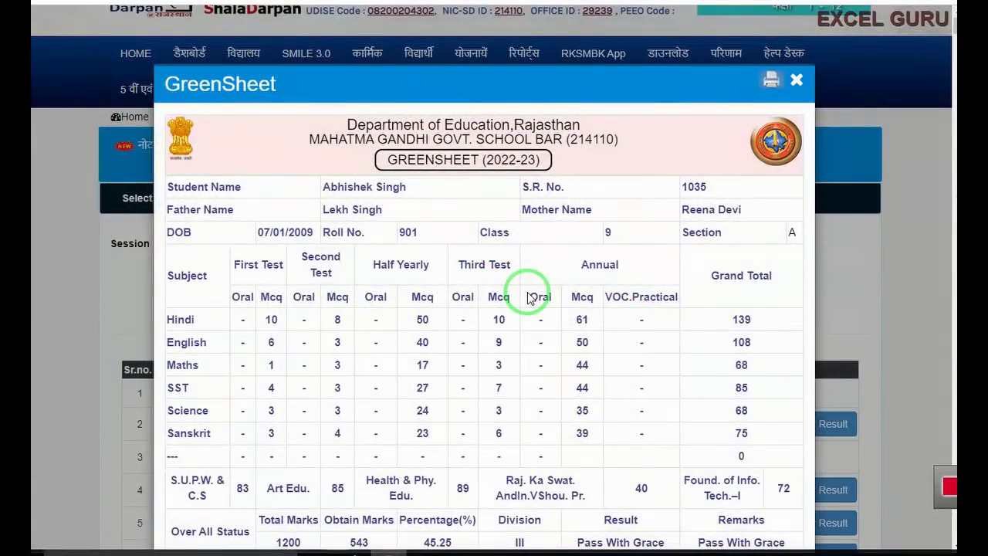
pyautogui.scroll(-4, 502, 265)
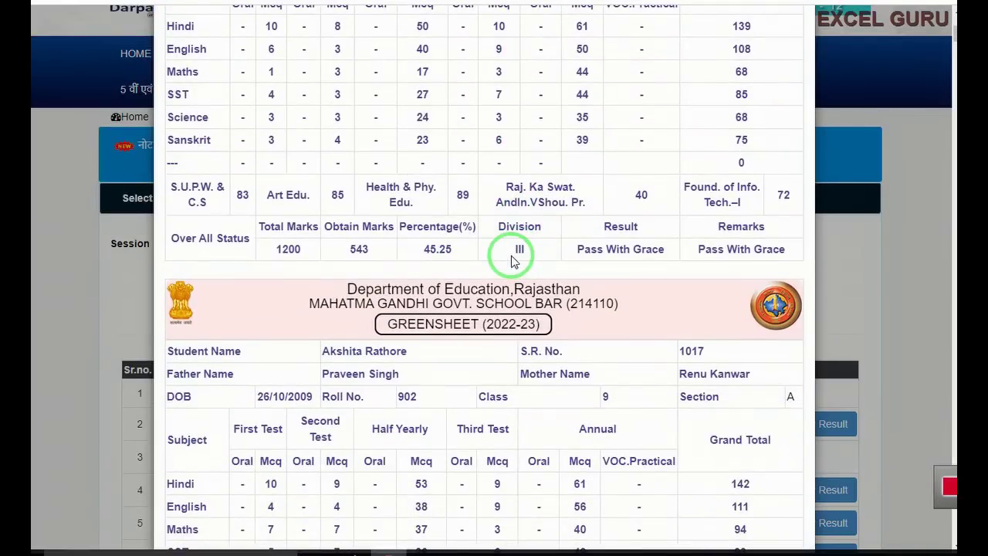
pyautogui.scroll(2, 513, 261)
pyautogui.scroll(2, 509, 251)
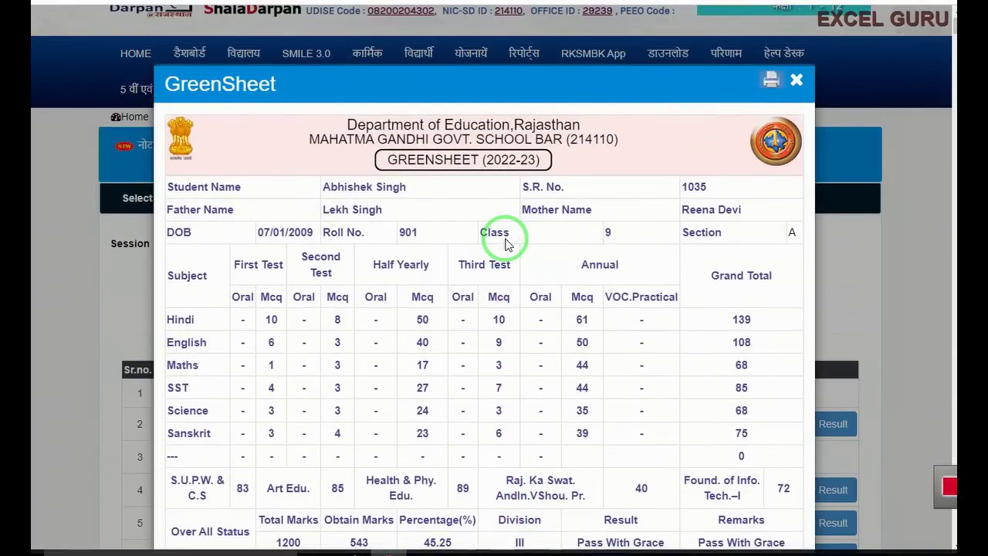
pyautogui.scroll(-2, 530, 385)
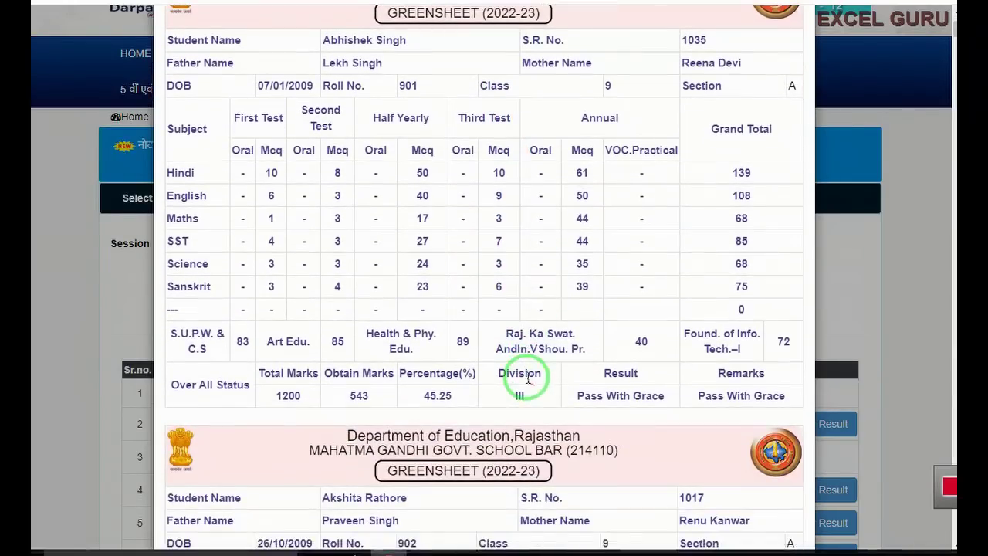
pyautogui.scroll(-3, 522, 375)
pyautogui.scroll(-2, 523, 367)
pyautogui.scroll(-4, 516, 366)
pyautogui.scroll(-1, 517, 358)
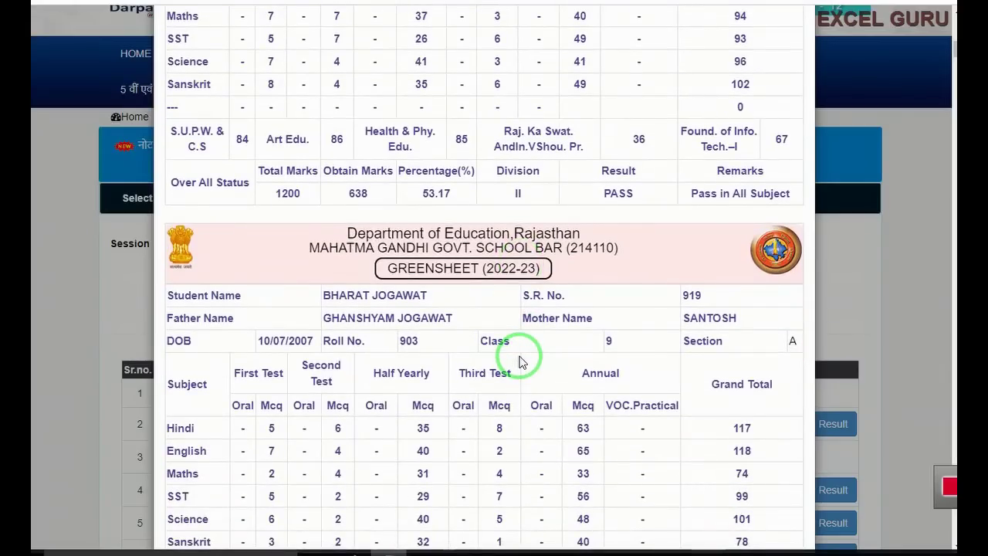
pyautogui.scroll(4, 516, 348)
pyautogui.scroll(6, 504, 328)
pyautogui.scroll(3, 498, 309)
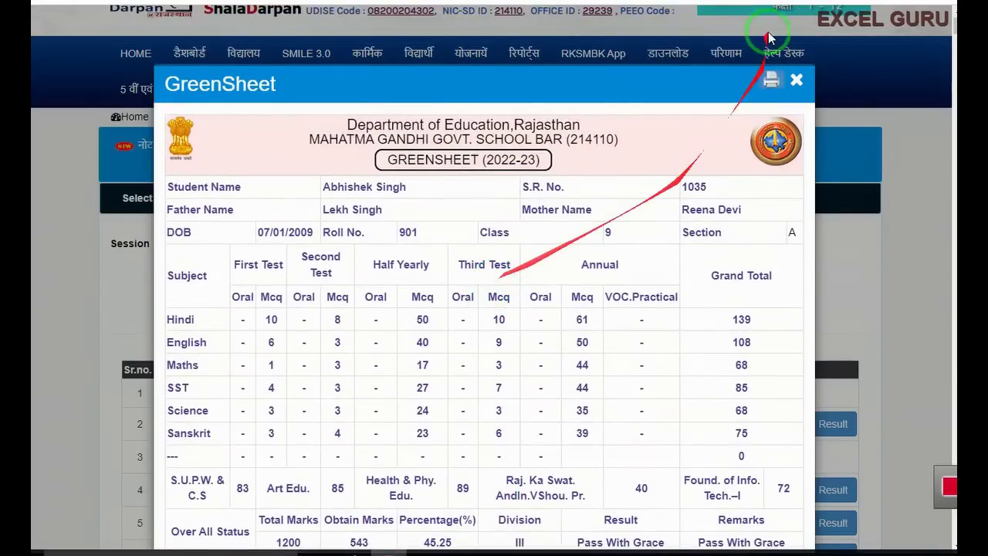
pyautogui.scroll(-5, 474, 348)
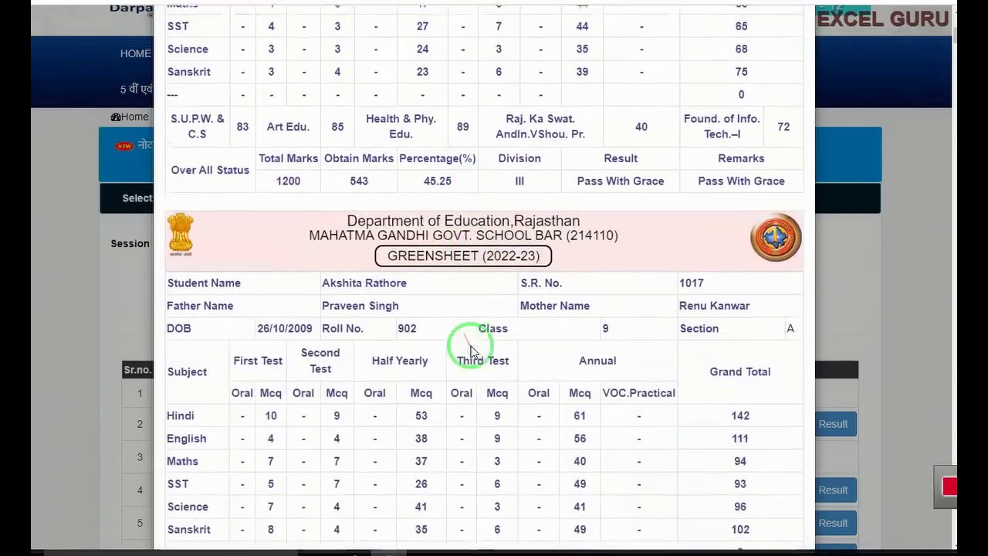
pyautogui.scroll(-2, 468, 344)
pyautogui.scroll(-2, 467, 347)
pyautogui.scroll(-1, 465, 349)
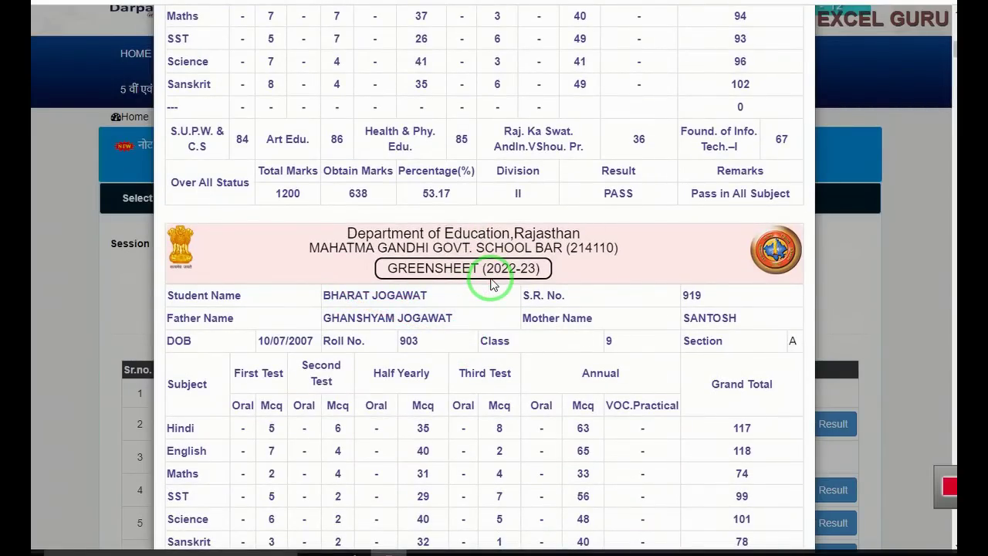
pyautogui.scroll(-3, 492, 284)
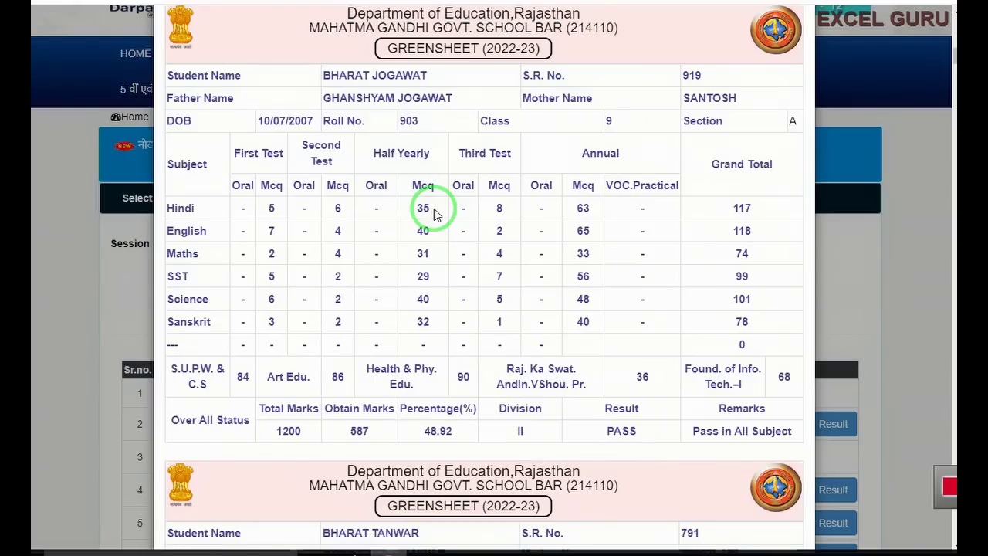
pyautogui.scroll(-4, 434, 214)
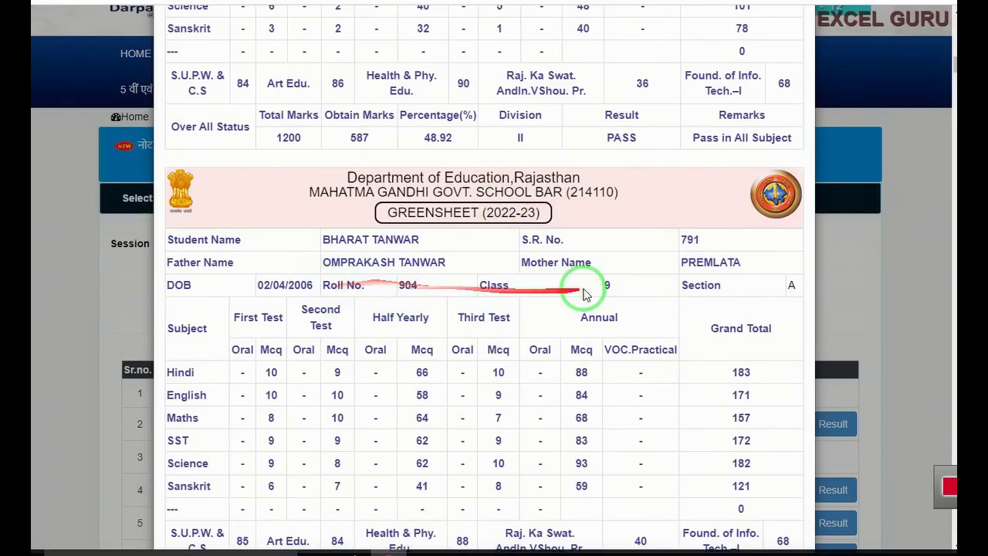
pyautogui.scroll(-2, 588, 283)
pyautogui.scroll(-1, 574, 209)
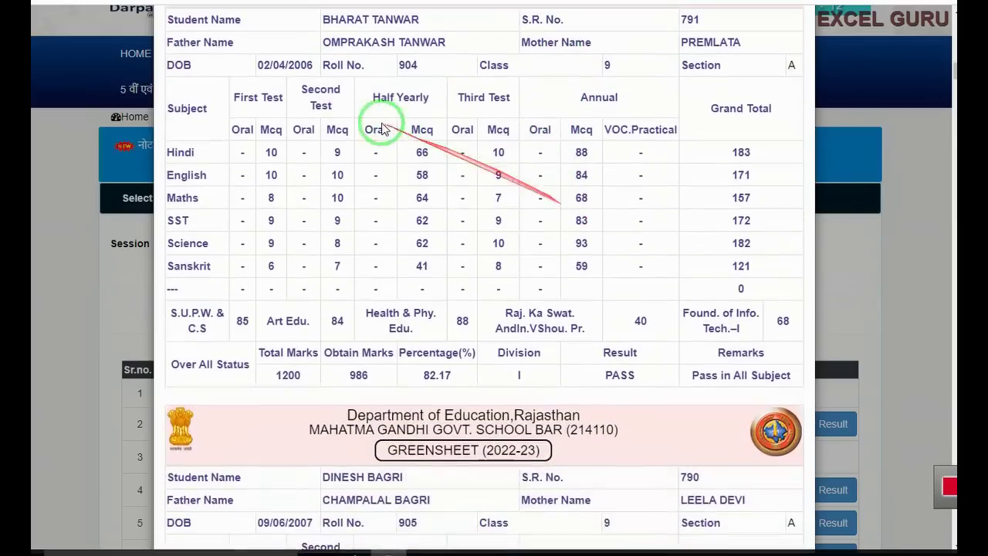
pyautogui.scroll(1, 430, 307)
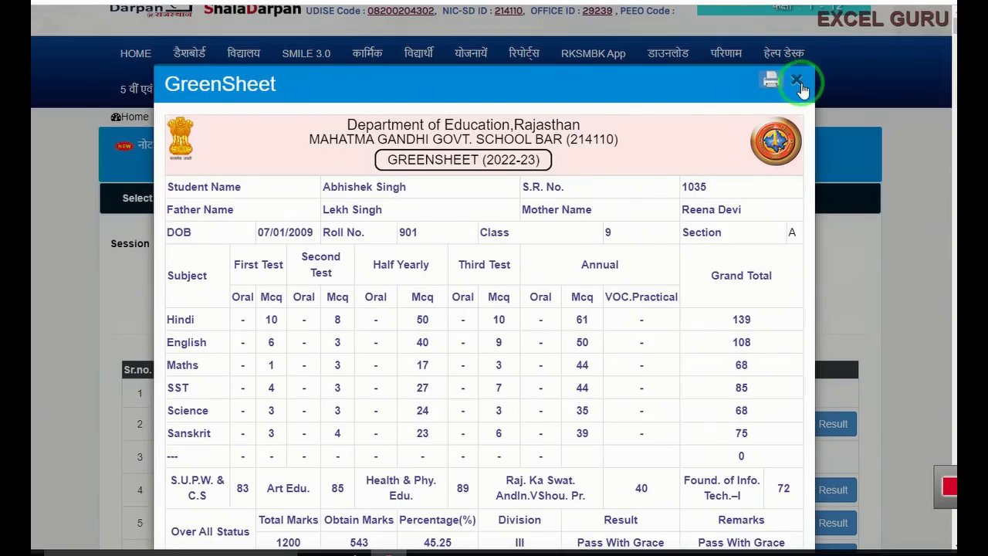
# Close the GreenSheet, reset the form and show 2022-23 students for Class 7, Section A
pyautogui.click(797, 81)
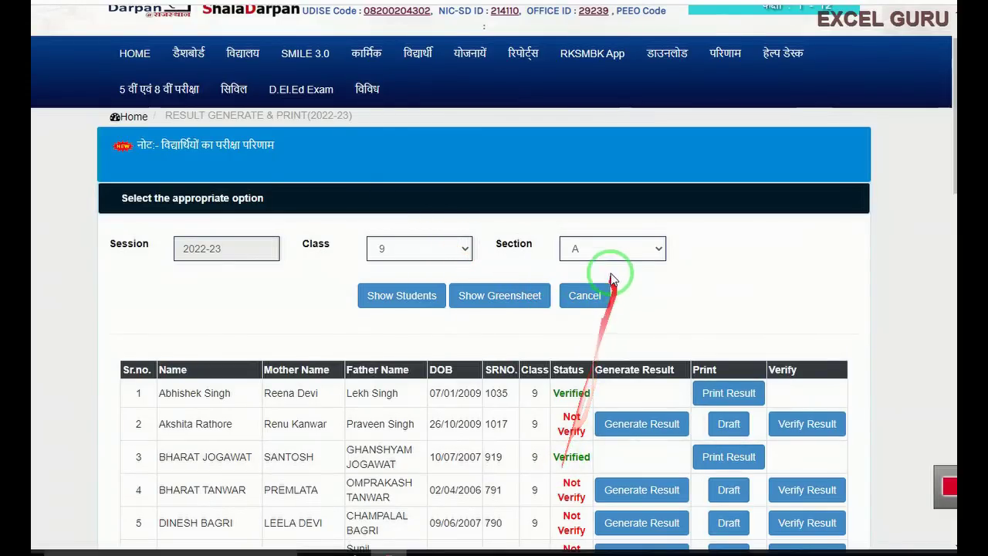
pyautogui.click(584, 297)
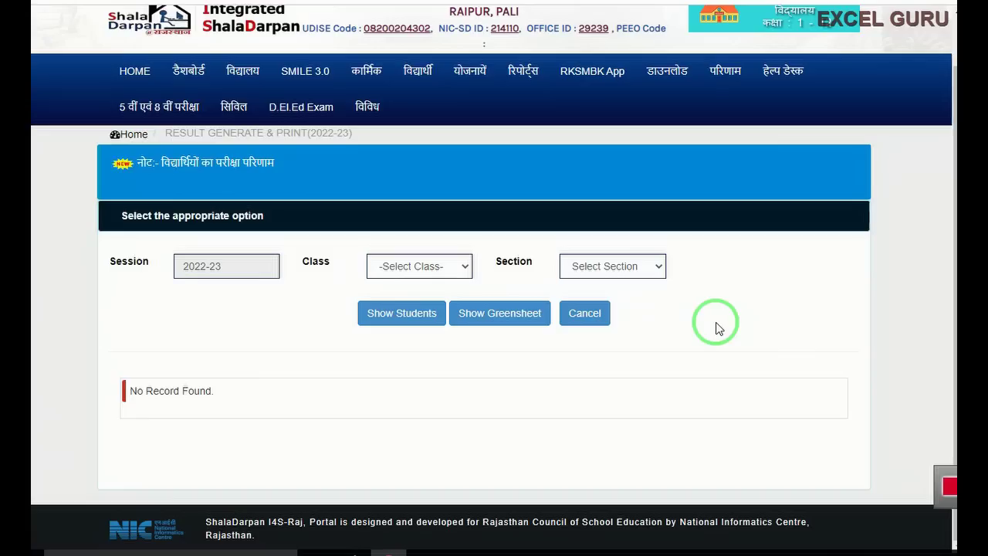
pyautogui.moveTo(716, 322); pyautogui.dragTo(436, 347)
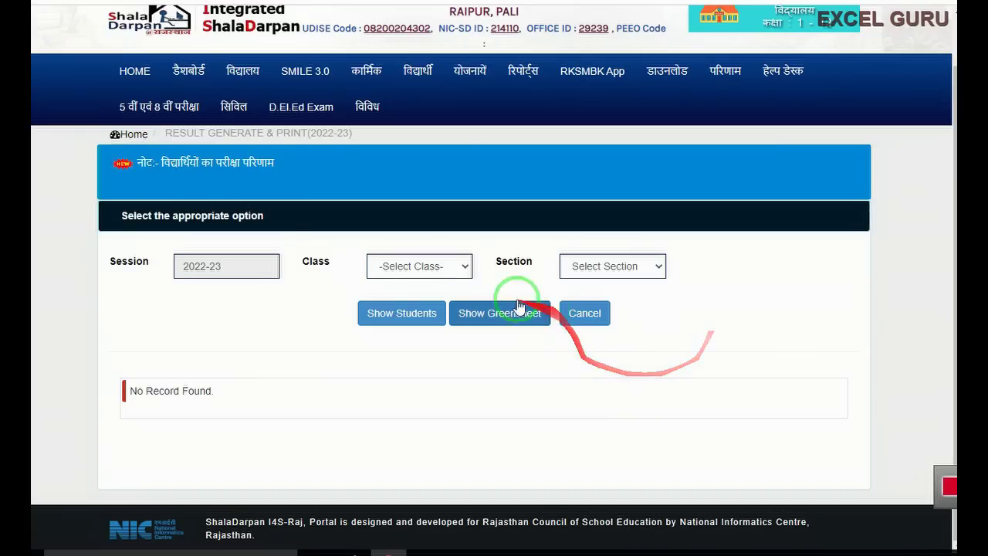
pyautogui.click(419, 265)
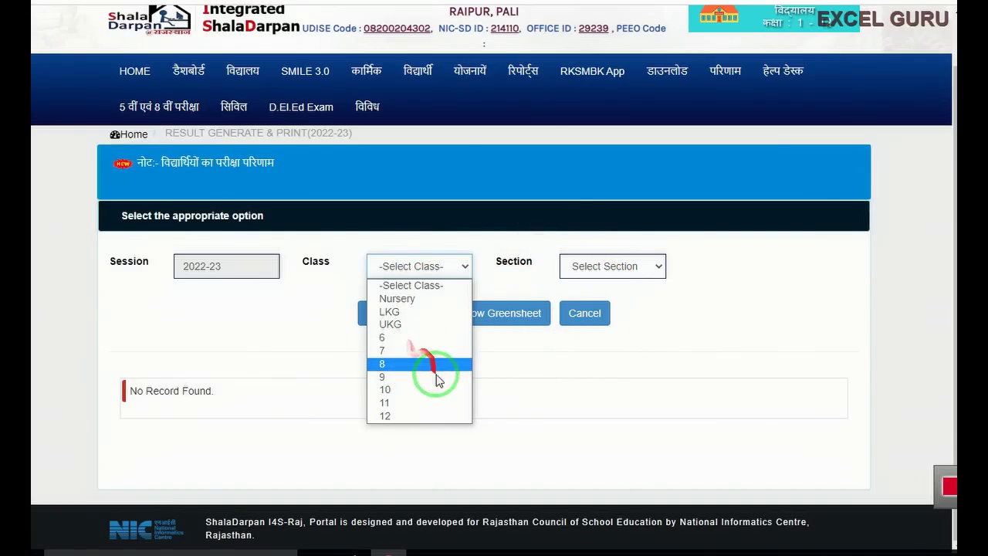
pyautogui.click(388, 352)
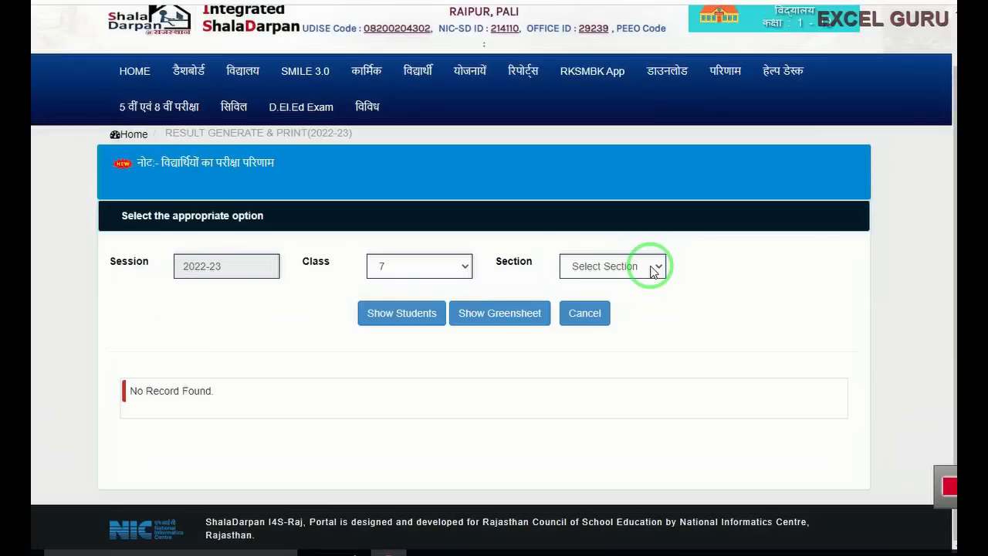
pyautogui.click(650, 266)
pyautogui.click(615, 293)
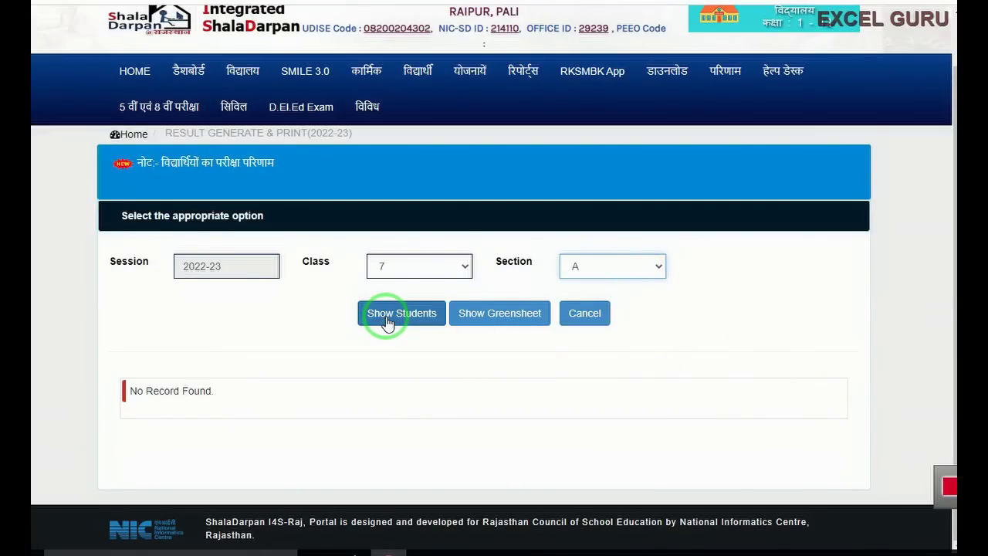
pyautogui.click(388, 323)
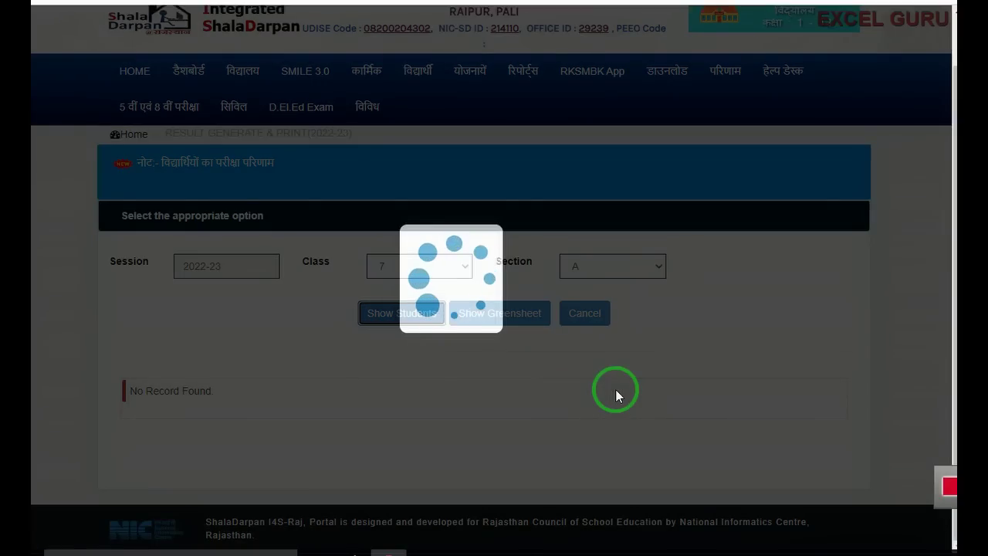
pyautogui.scroll(-2, 633, 378)
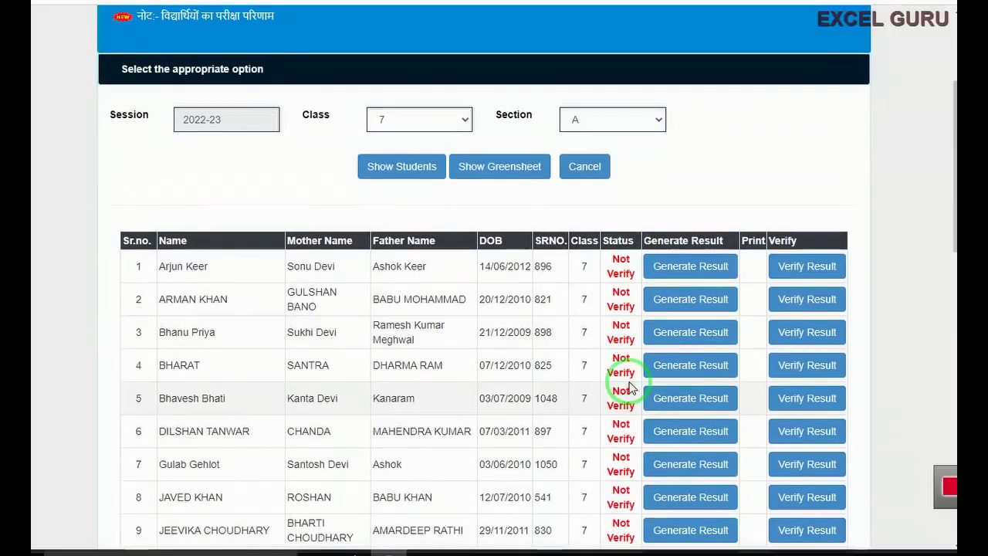
# Generate and confirm the first Class 7-A student's result, then close 'Result Generated Successfully!'
pyautogui.click(686, 274)
pyautogui.click(557, 46)
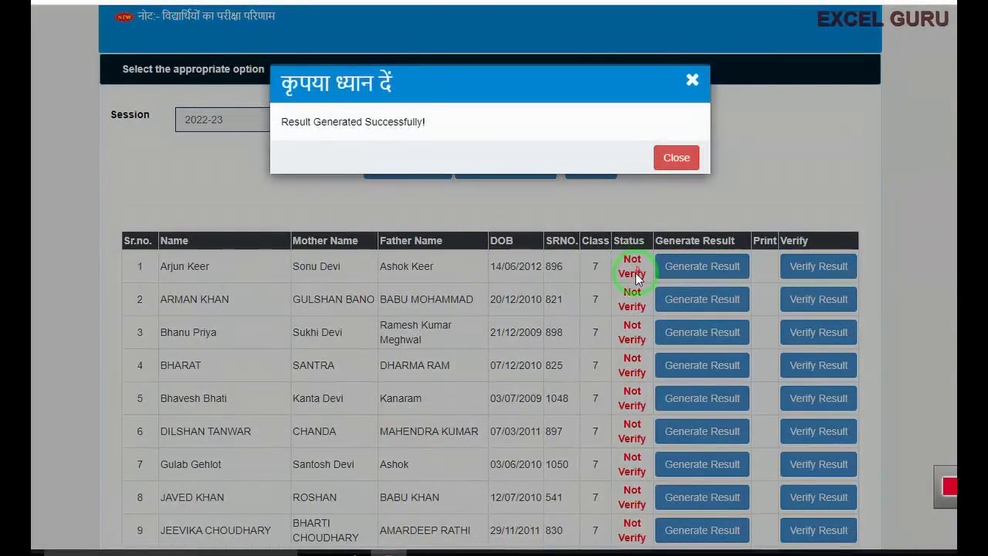
pyautogui.click(675, 158)
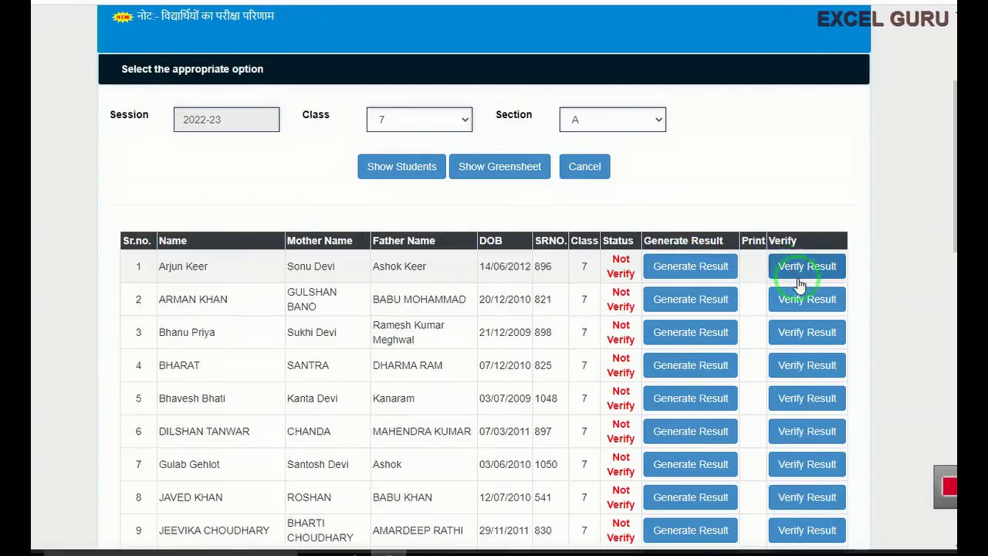
pyautogui.click(501, 168)
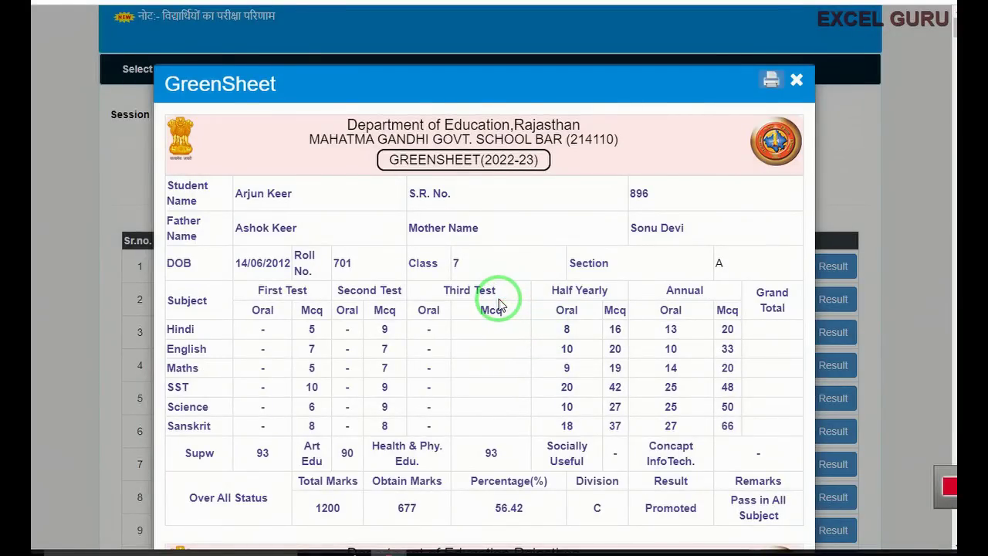
pyautogui.scroll(-3, 517, 293)
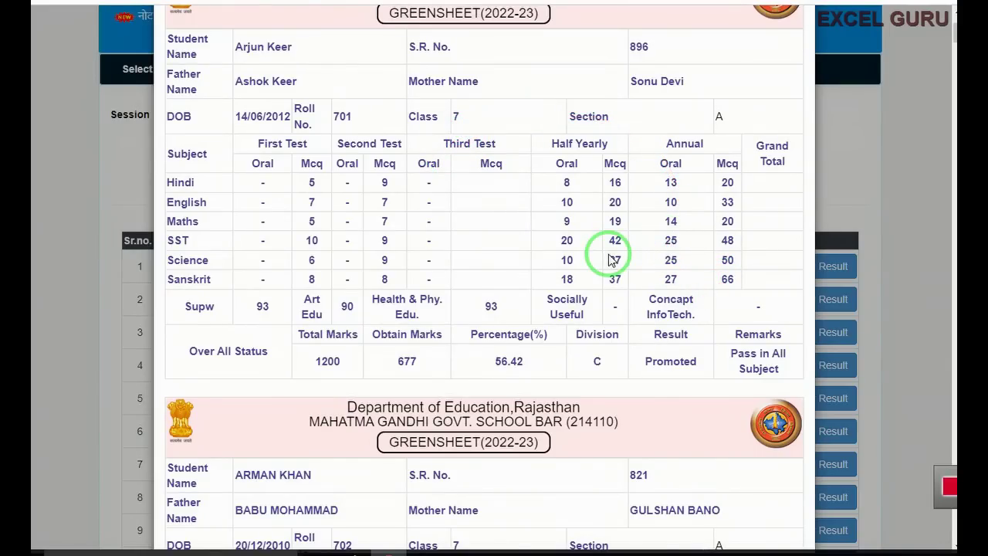
pyautogui.scroll(1, 519, 334)
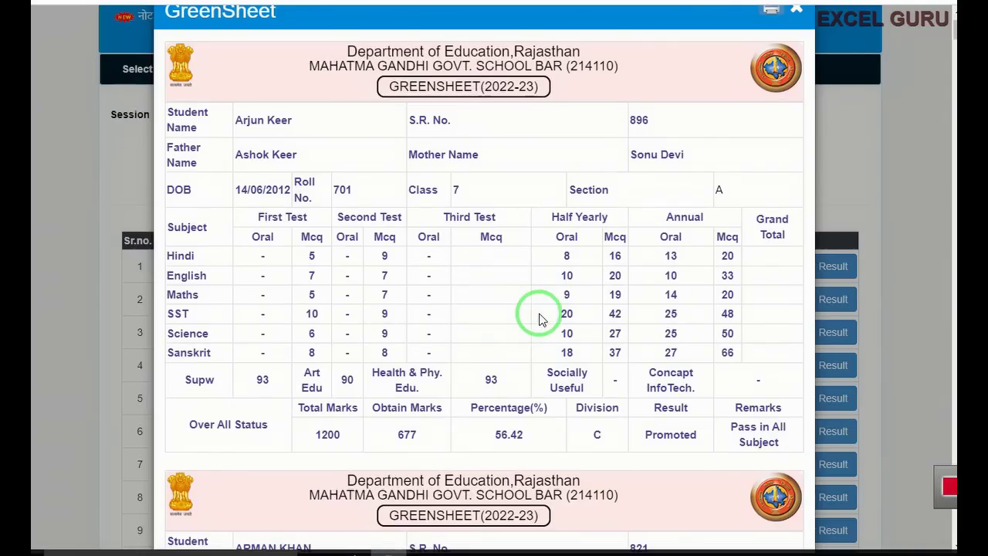
pyautogui.moveTo(540, 319)
pyautogui.mouseDown()
pyautogui.moveTo(764, 340)
pyautogui.moveTo(802, 48)
pyautogui.mouseUp()
# Close the GreenSheet, cancel the Class 7-A selection and bring up the परिणाम menu
pyautogui.click(797, 14)
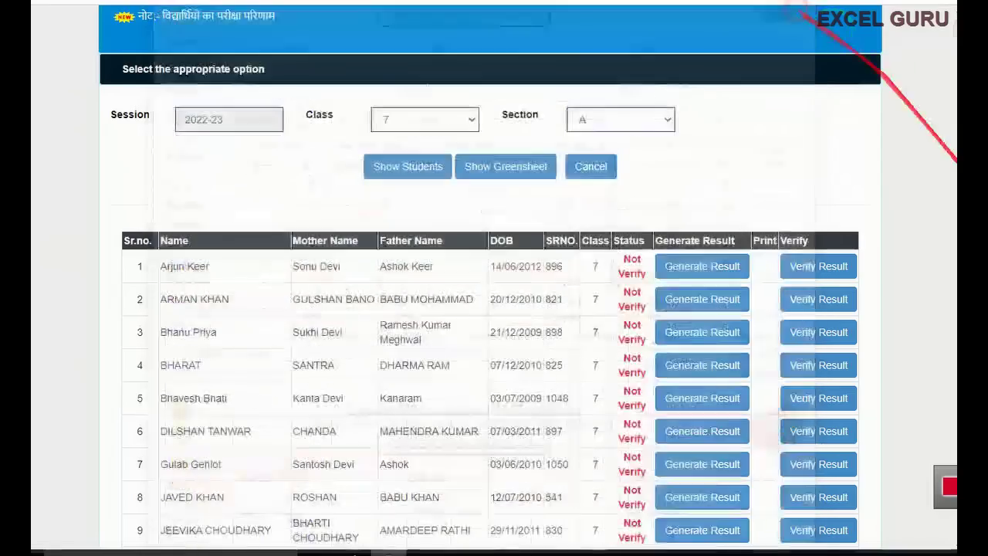
pyautogui.moveTo(949, 352); pyautogui.dragTo(838, 297)
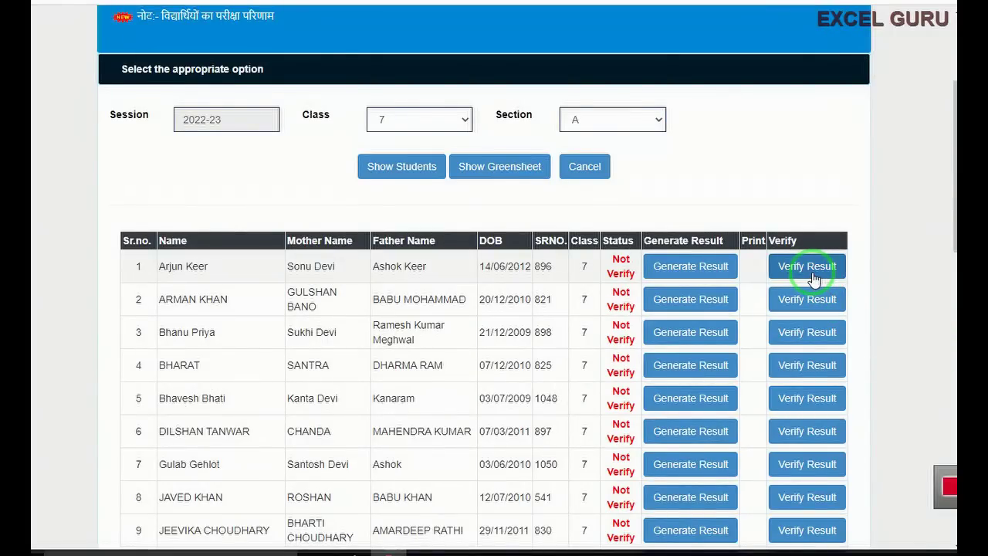
pyautogui.moveTo(816, 278)
pyautogui.mouseDown()
pyautogui.moveTo(787, 282)
pyautogui.moveTo(615, 254)
pyautogui.mouseUp()
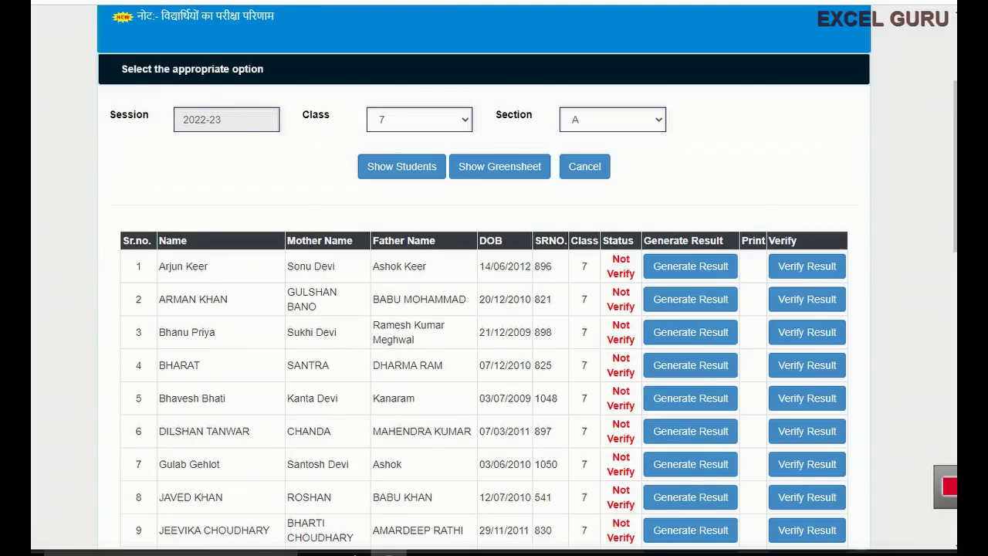
pyautogui.scroll(1, 772, 324)
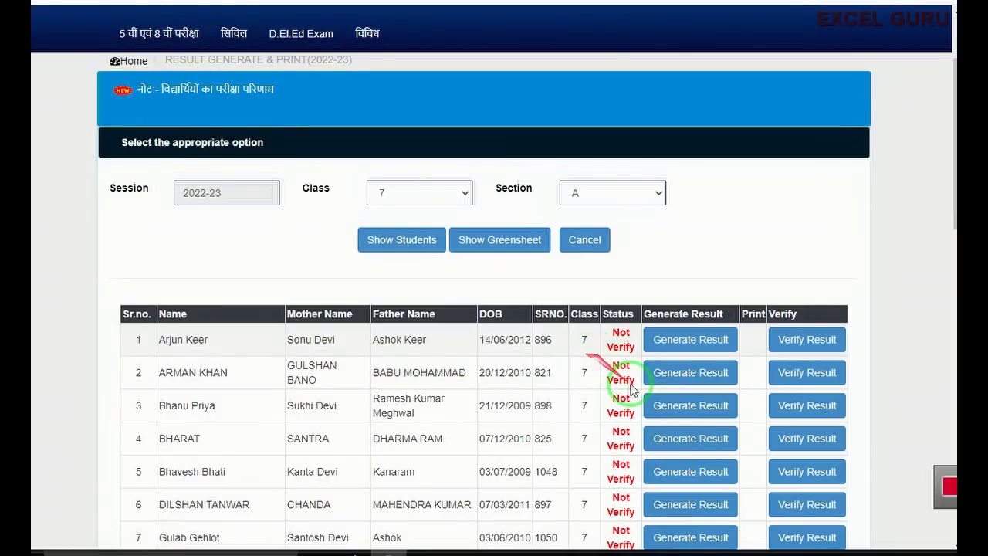
pyautogui.click(599, 241)
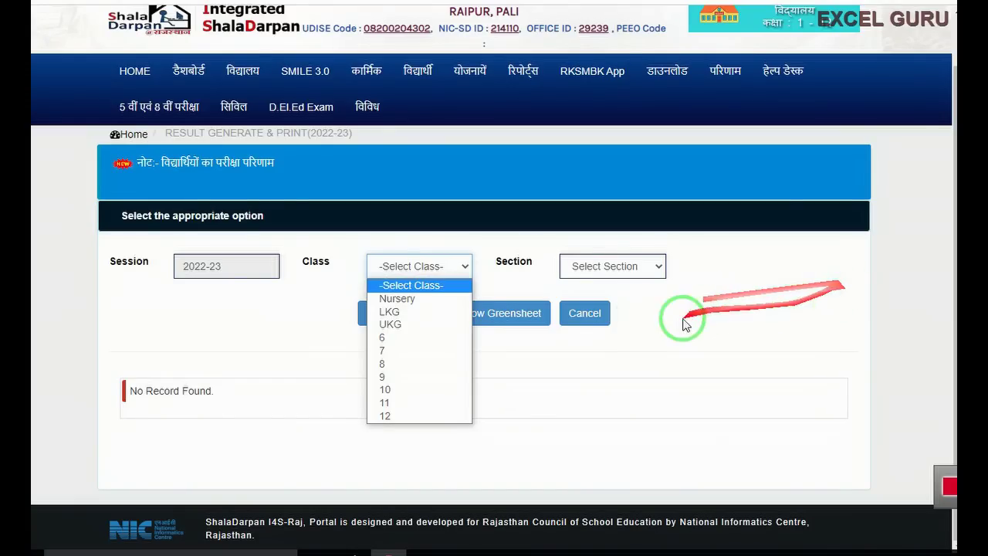
pyautogui.click(548, 365)
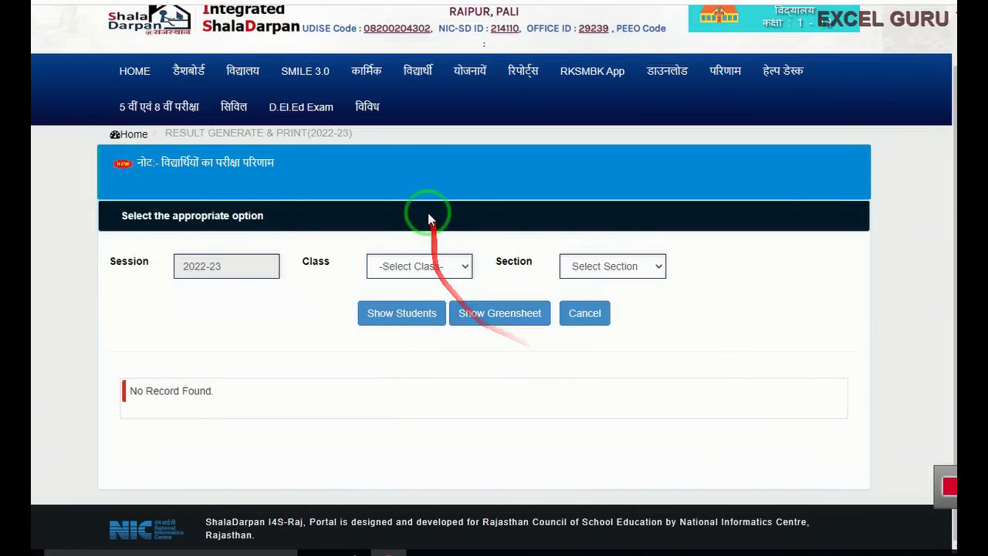
pyautogui.click(725, 71)
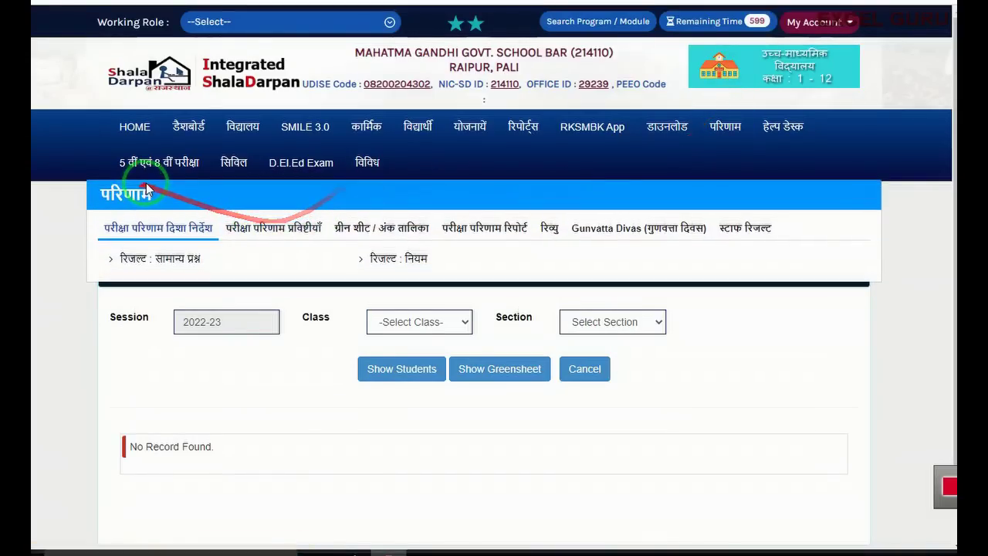
# Show the 'परीक्षा परिणाम प्रविष्टियाँ' links, including Summative Assessment (SA) Entry
pyautogui.click(261, 238)
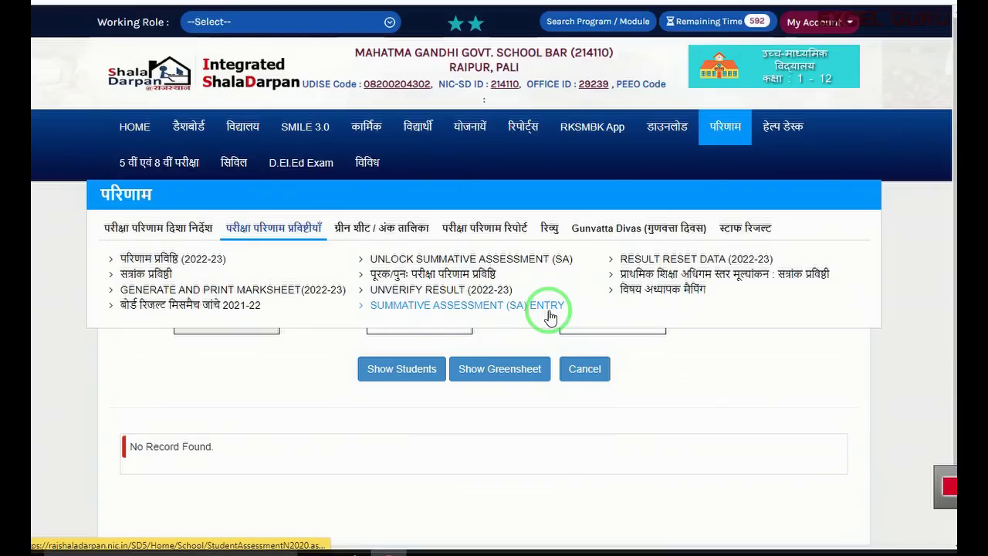
# On SA Entry, show Class 4, Section A student details with SA1, SA2, SA3 grades
pyautogui.click(468, 308)
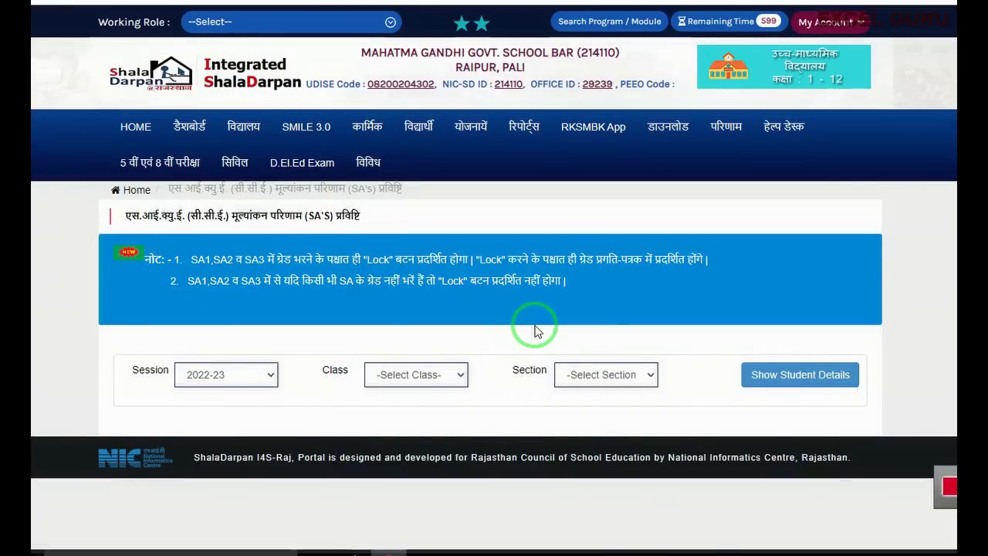
pyautogui.click(390, 376)
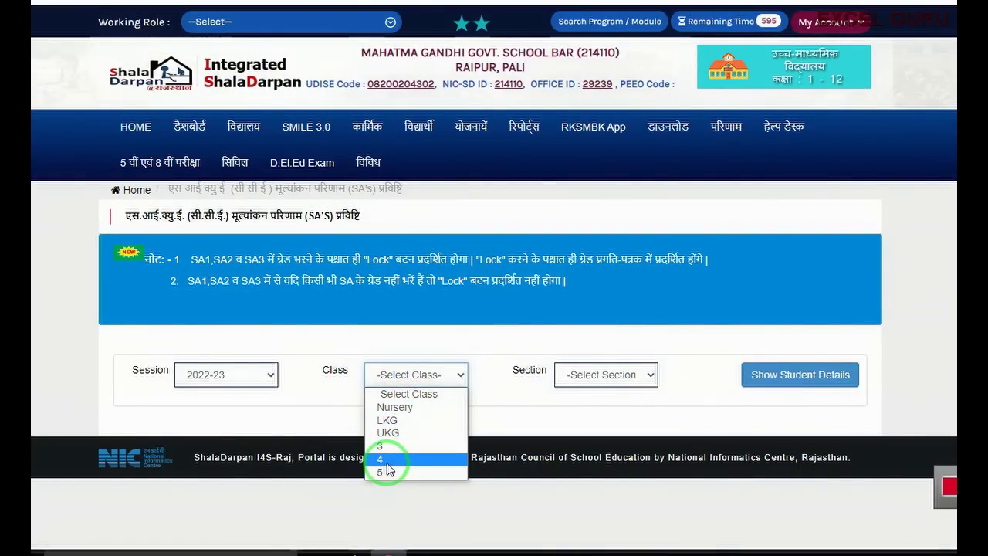
pyautogui.click(384, 461)
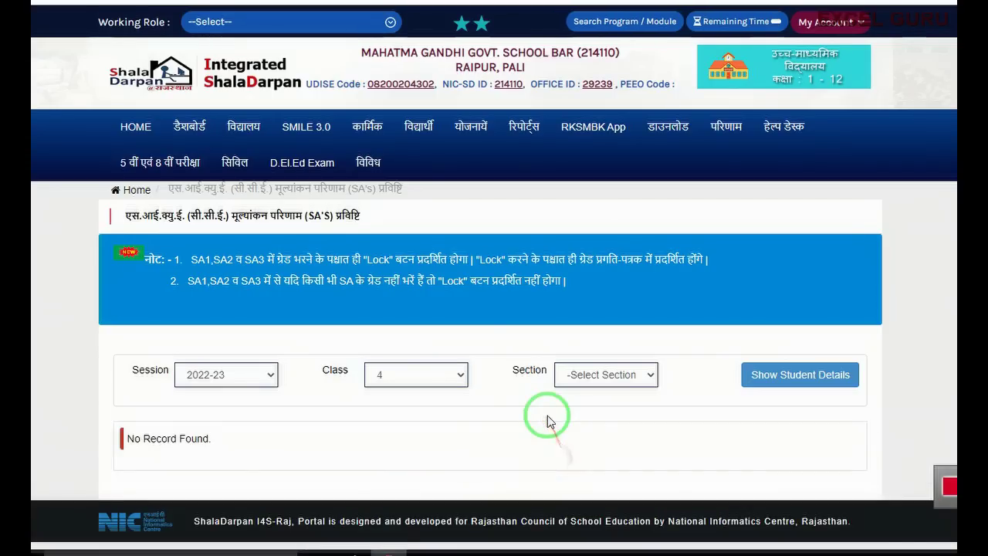
pyautogui.click(591, 375)
pyautogui.click(585, 407)
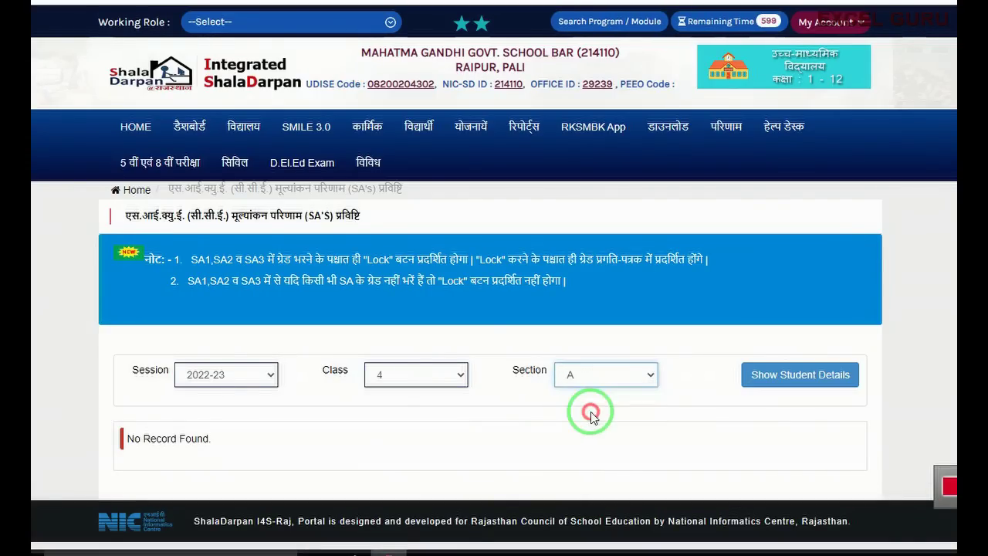
pyautogui.click(839, 373)
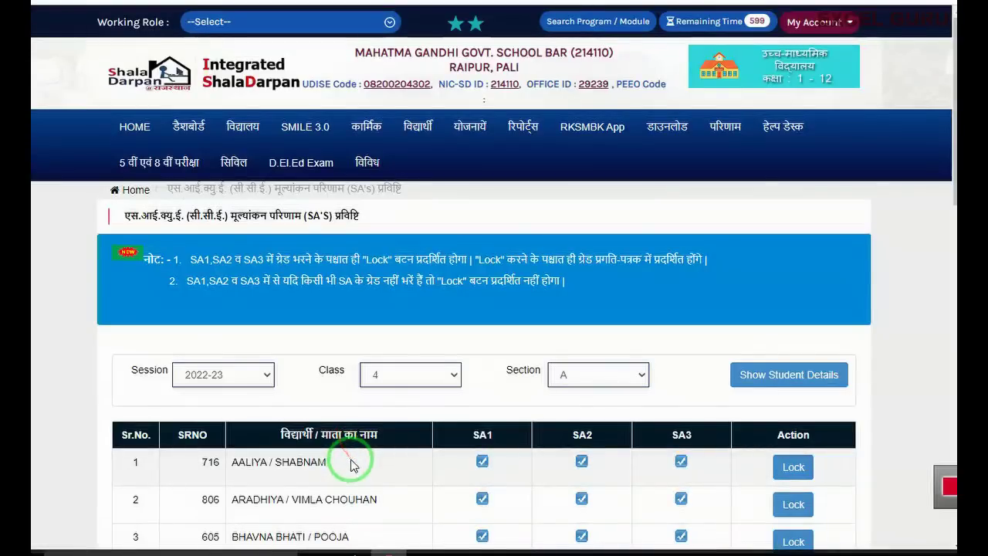
pyautogui.scroll(-2, 362, 409)
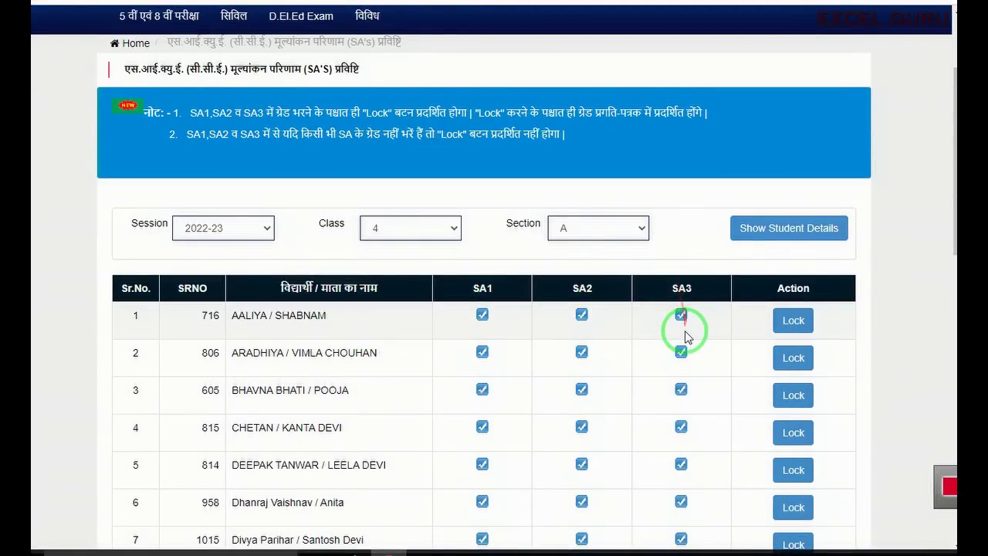
pyautogui.scroll(-1, 453, 387)
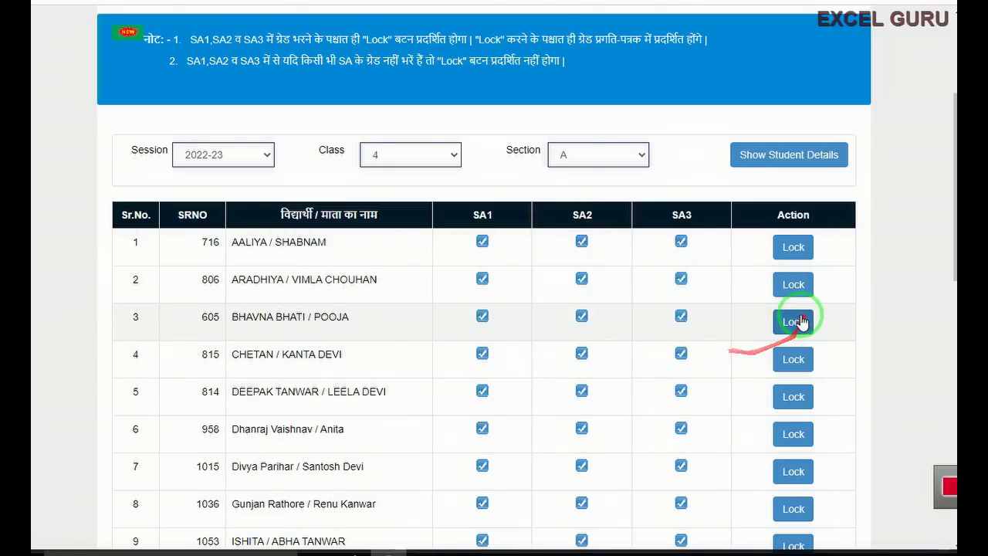
# Lock row 1's SA grades and close the 'Student Lock for SA Result' message
pyautogui.click(803, 256)
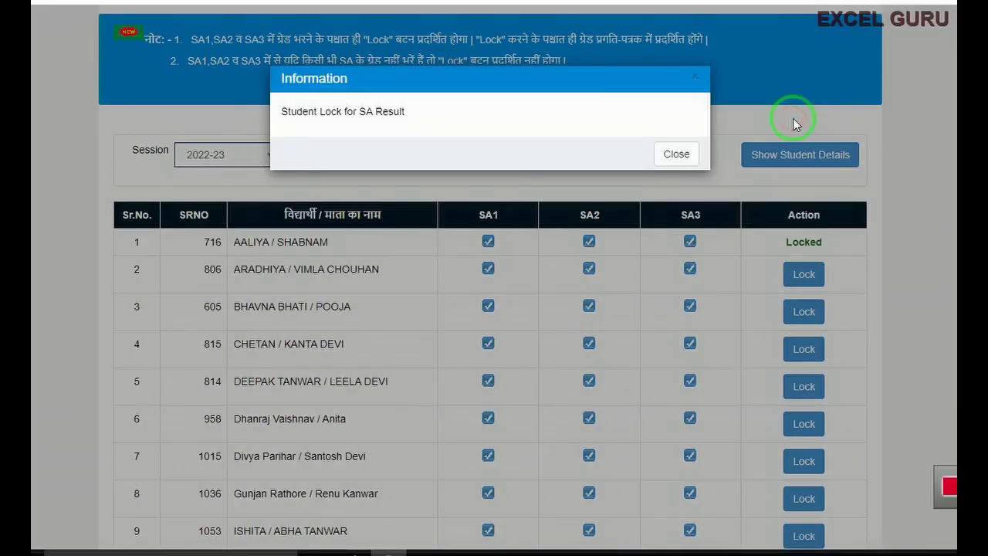
pyautogui.moveTo(794, 123); pyautogui.dragTo(449, 115)
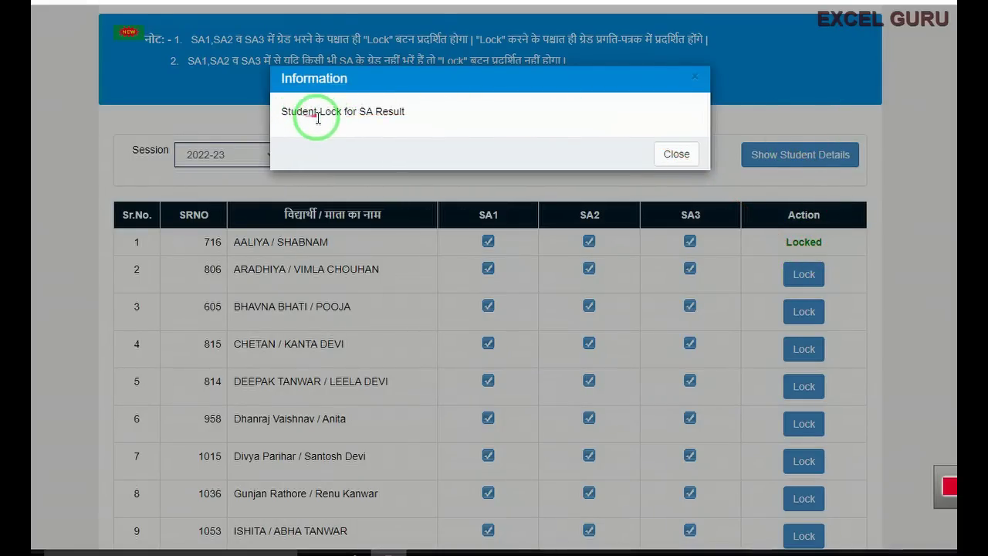
pyautogui.moveTo(349, 117); pyautogui.dragTo(362, 118)
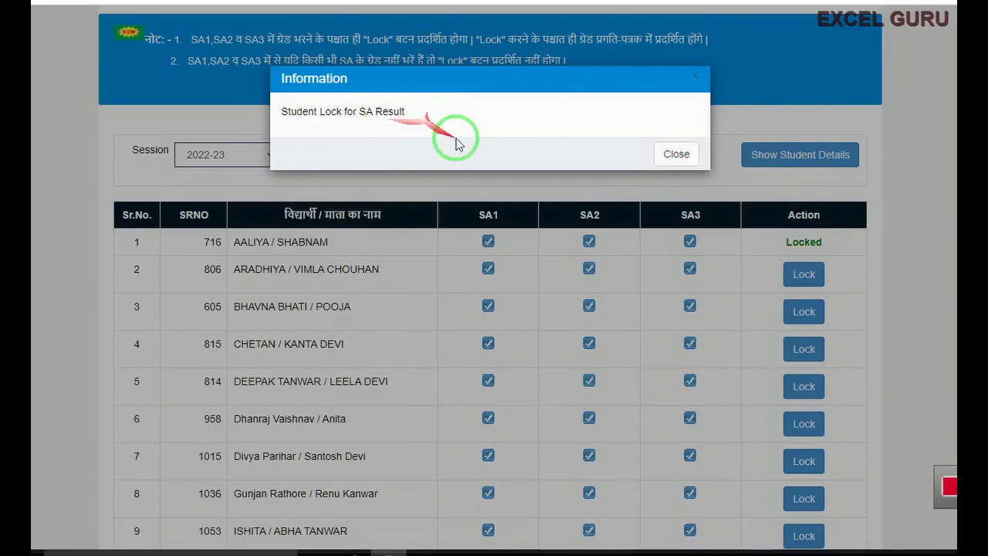
pyautogui.click(679, 152)
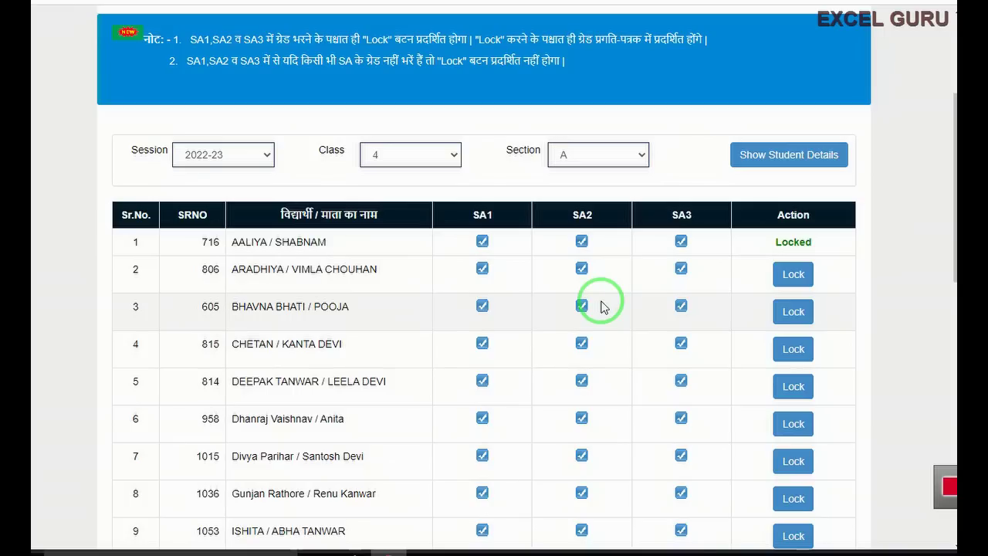
pyautogui.scroll(1, 575, 278)
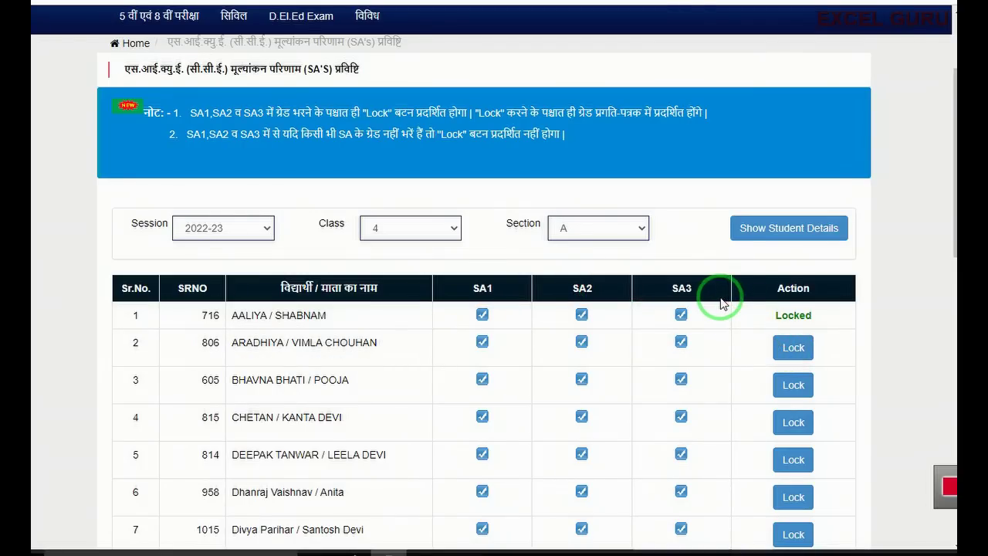
pyautogui.scroll(1, 716, 301)
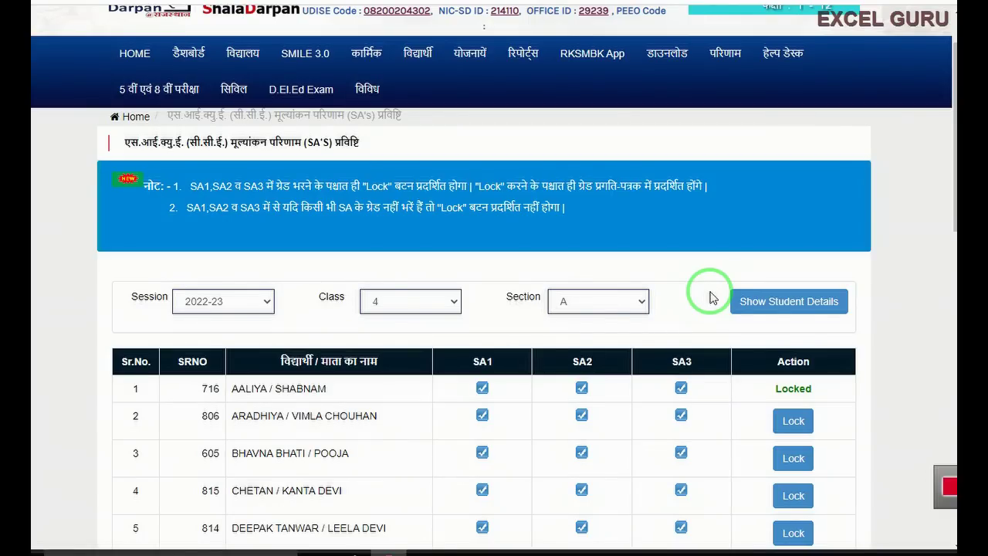
# On the SA Result Unlock Student page, list the locked students of Class 4, section A
pyautogui.click(729, 64)
pyautogui.click(249, 227)
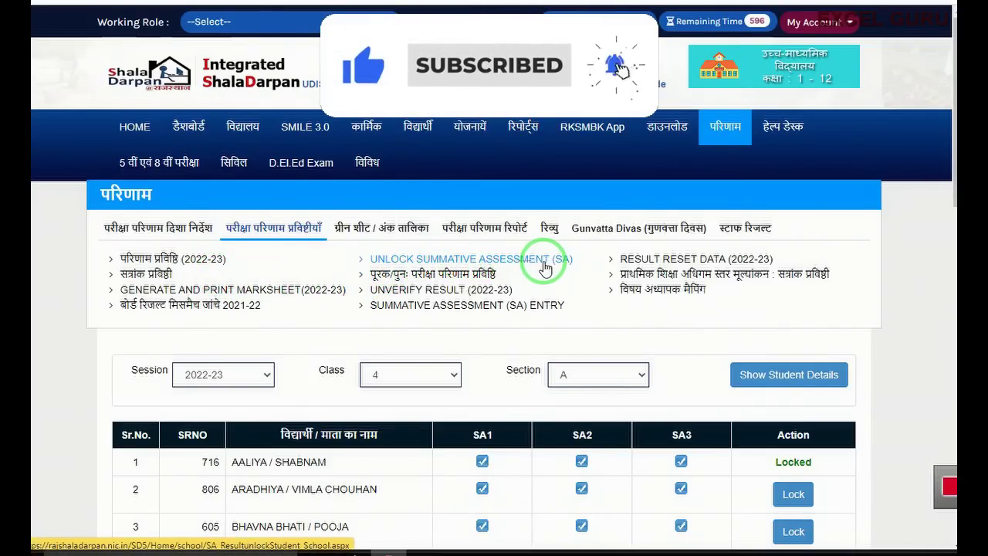
pyautogui.click(488, 259)
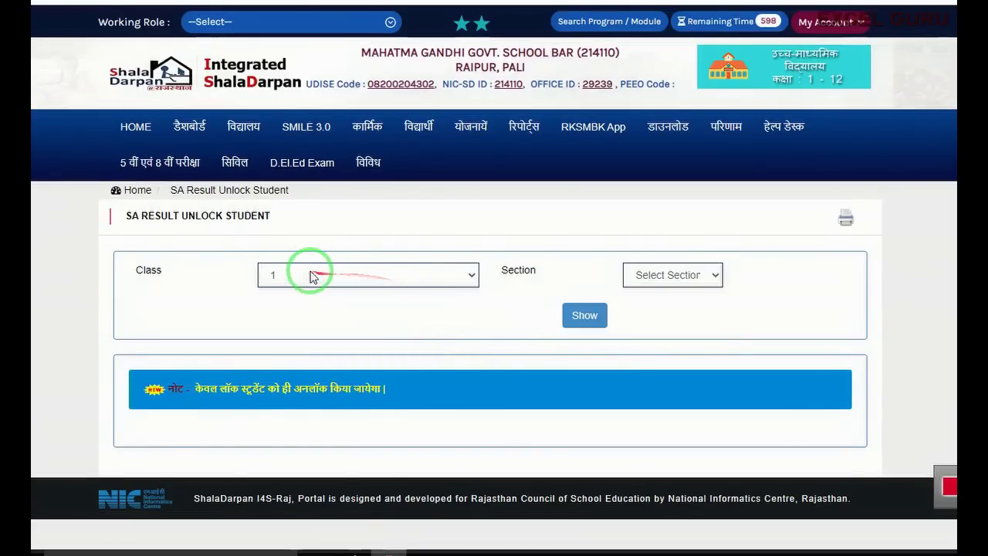
pyautogui.click(313, 277)
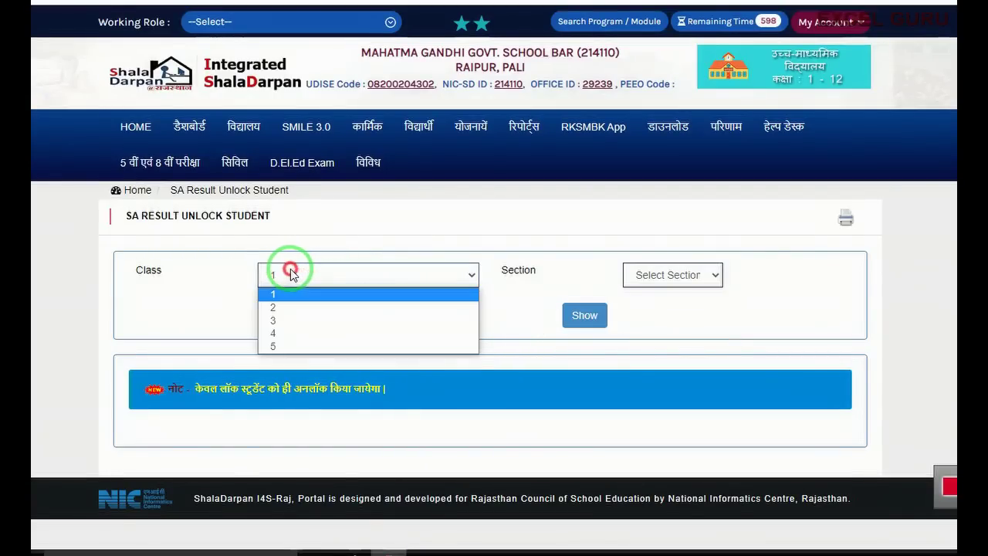
pyautogui.click(277, 334)
pyautogui.click(672, 276)
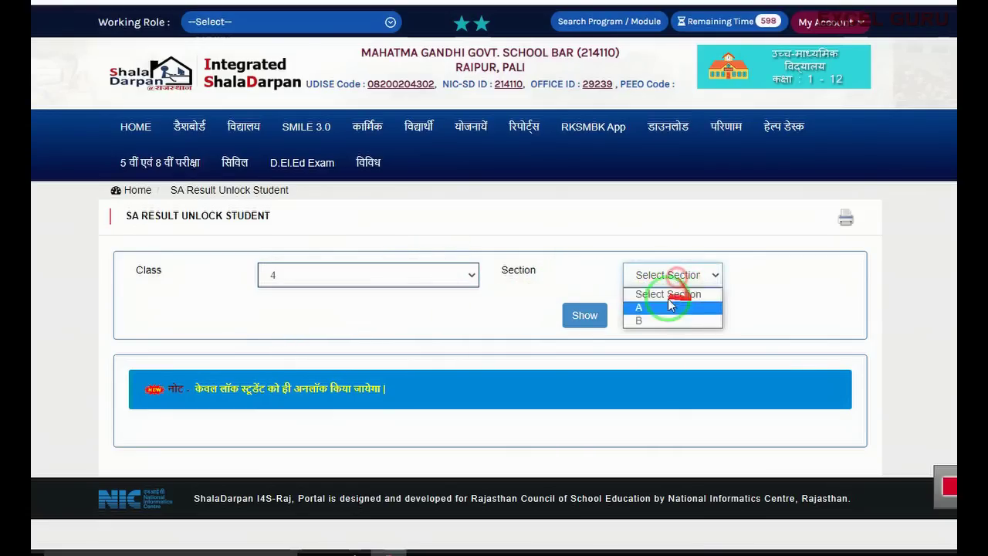
pyautogui.click(639, 307)
pyautogui.click(584, 315)
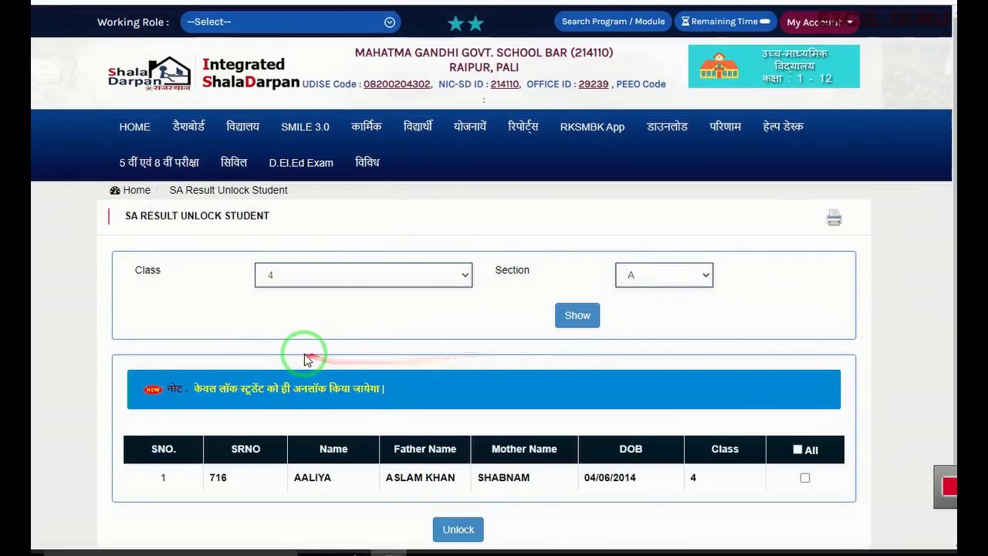
# Tick the one locked student and unlock their SA result, leaving No Record Found
pyautogui.scroll(-1, 304, 351)
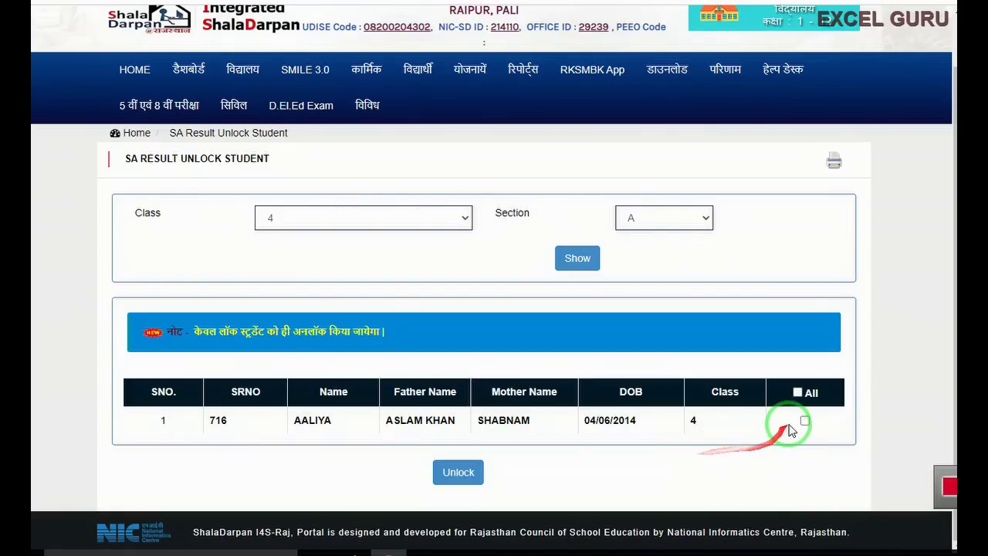
pyautogui.moveTo(769, 430)
pyautogui.mouseDown()
pyautogui.moveTo(800, 423)
pyautogui.moveTo(547, 427)
pyautogui.mouseUp()
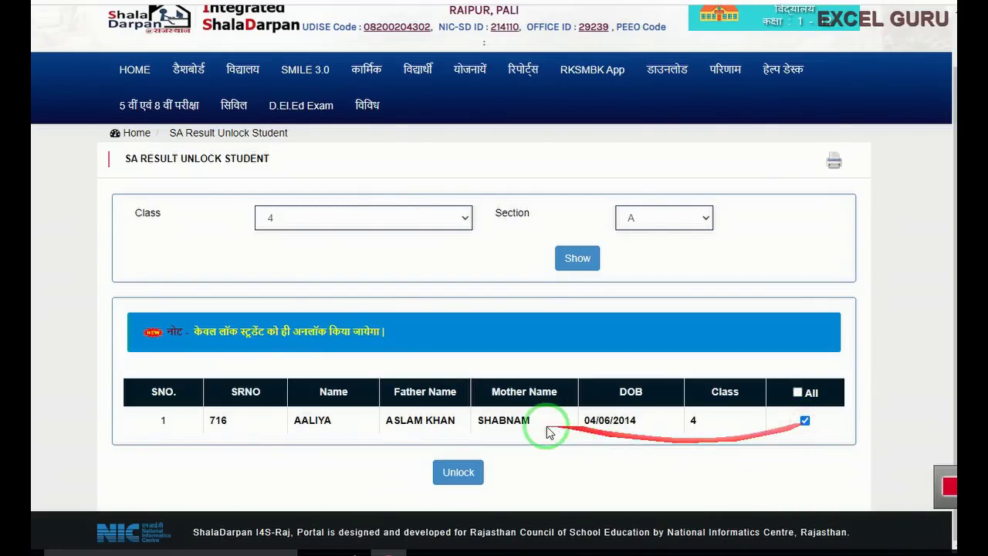
pyautogui.click(457, 471)
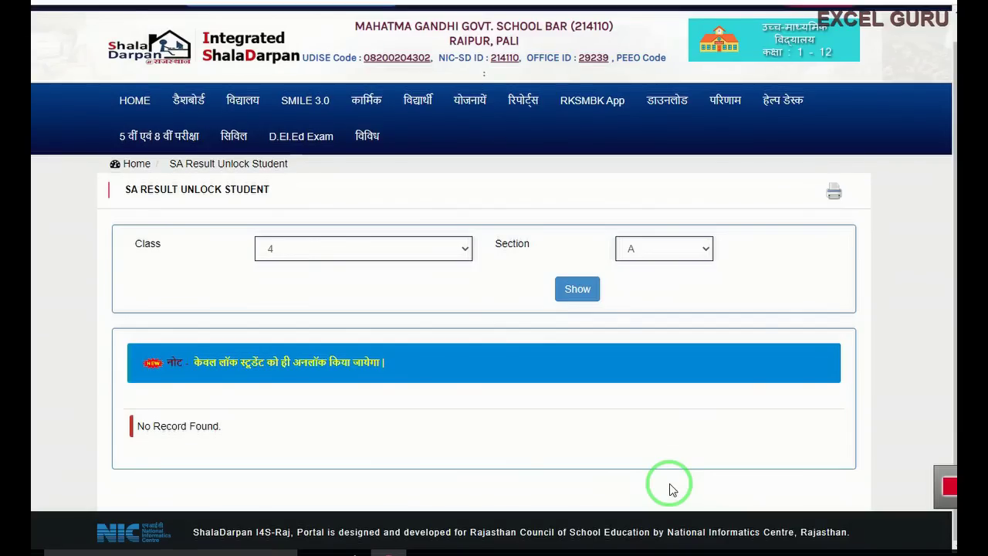
pyautogui.moveTo(669, 483); pyautogui.dragTo(567, 376)
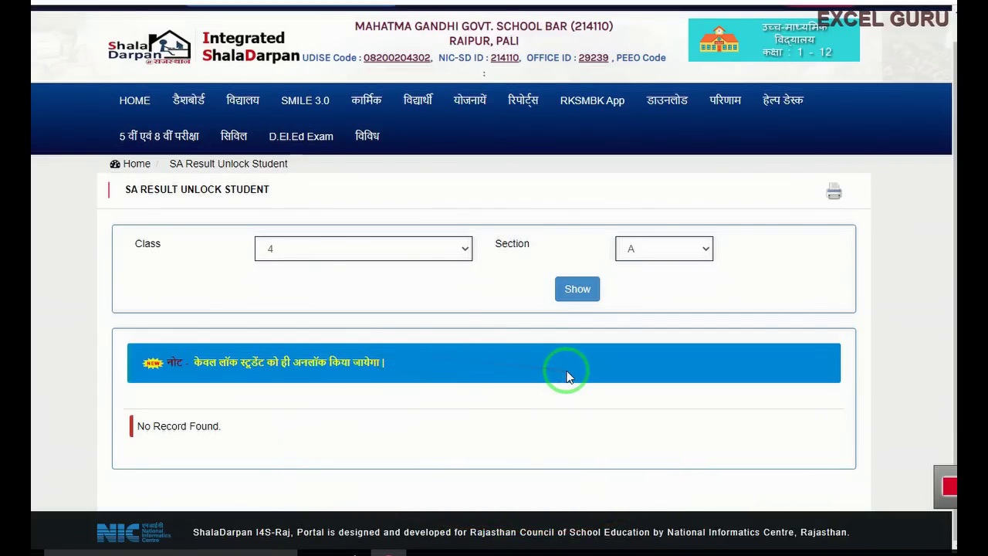
# In Summative Assessment (SA) Entry, show Class 4-A student details and open row 1's grade form
pyautogui.click(721, 105)
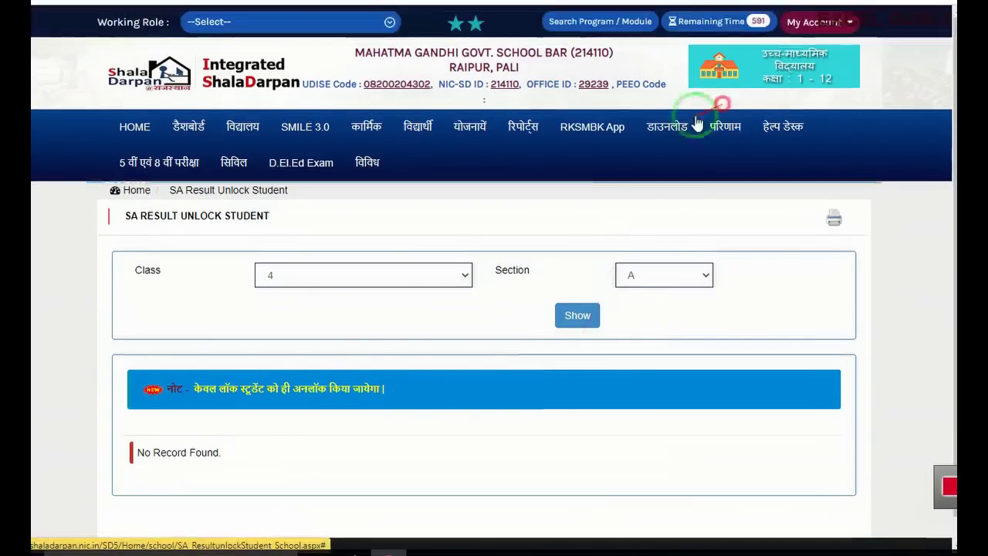
pyautogui.click(255, 231)
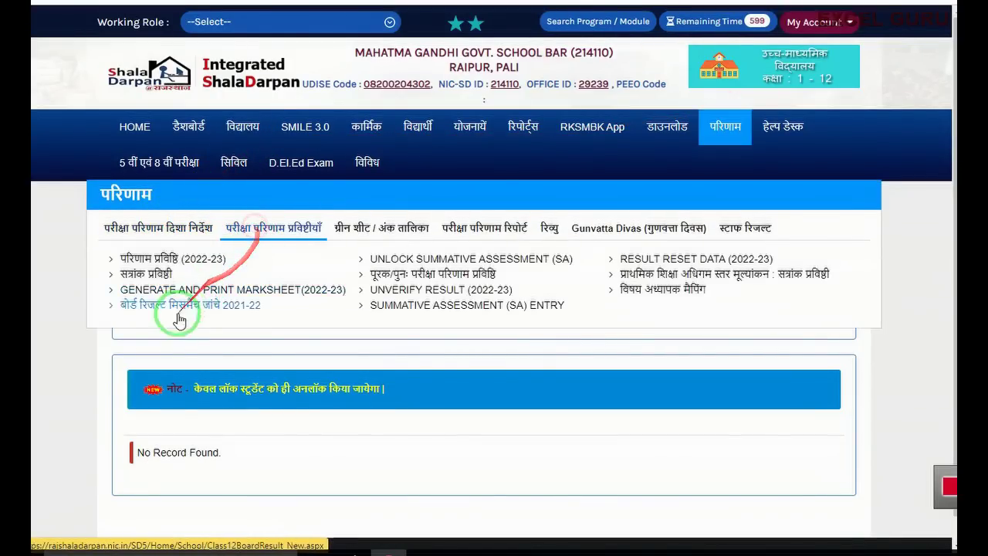
pyautogui.click(431, 307)
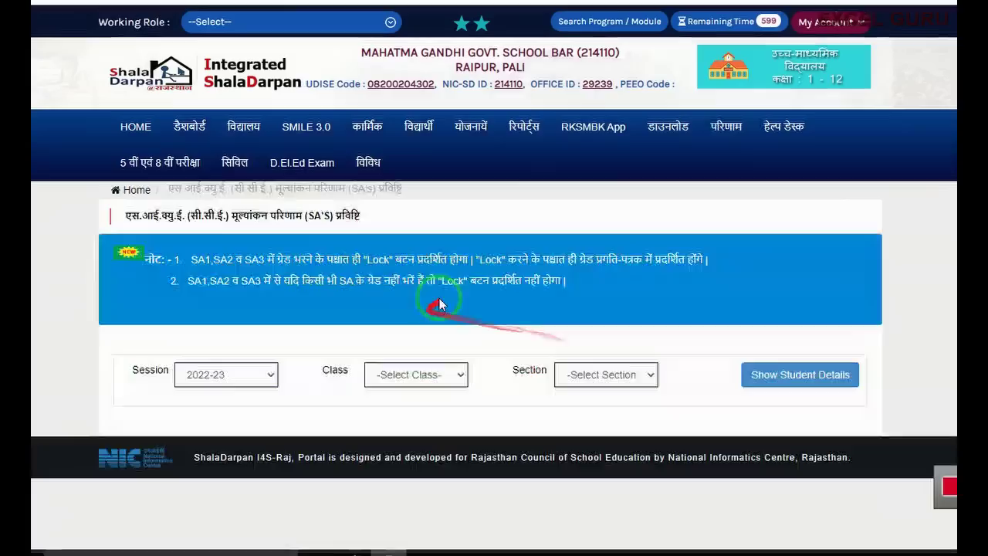
pyautogui.click(465, 374)
pyautogui.click(398, 460)
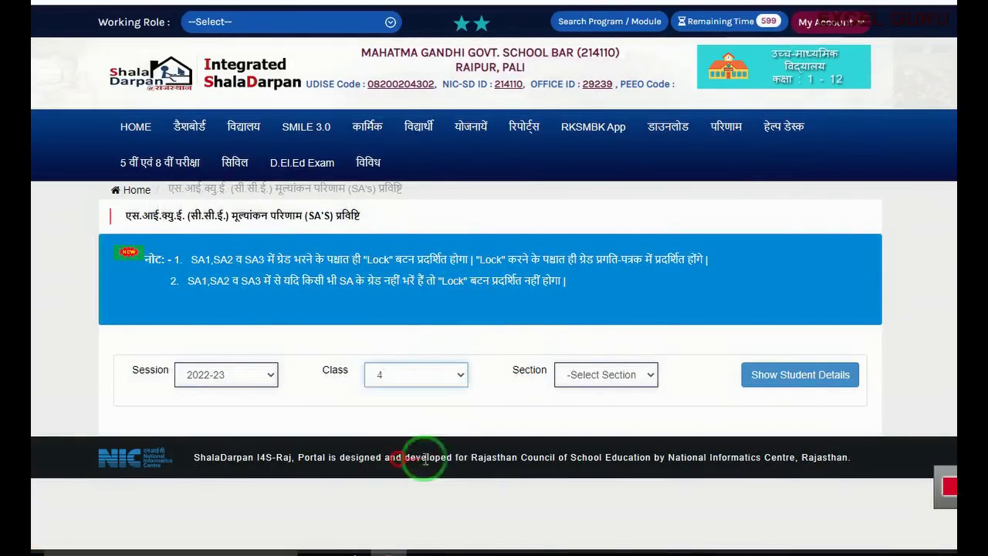
pyautogui.click(606, 376)
pyautogui.click(575, 409)
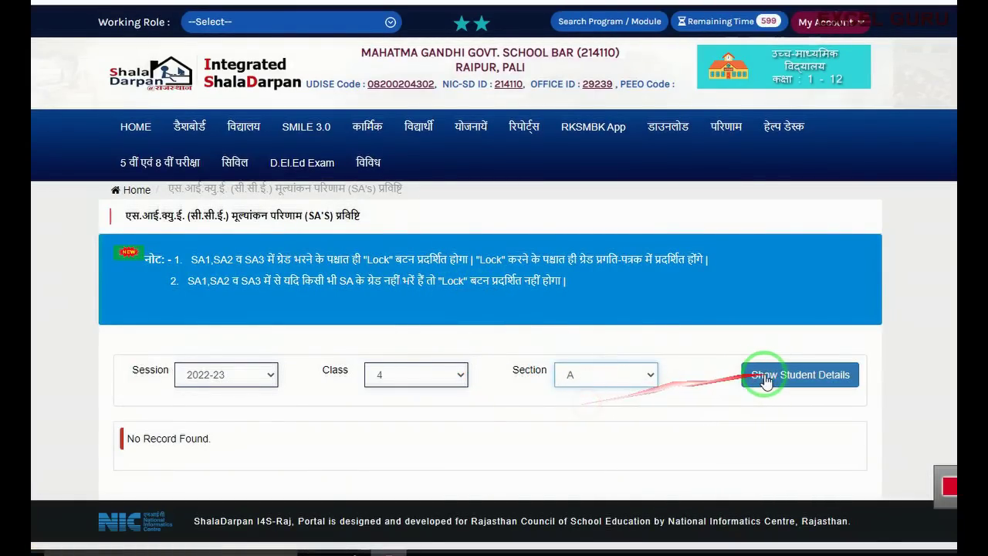
pyautogui.click(764, 375)
pyautogui.scroll(-4, 278, 438)
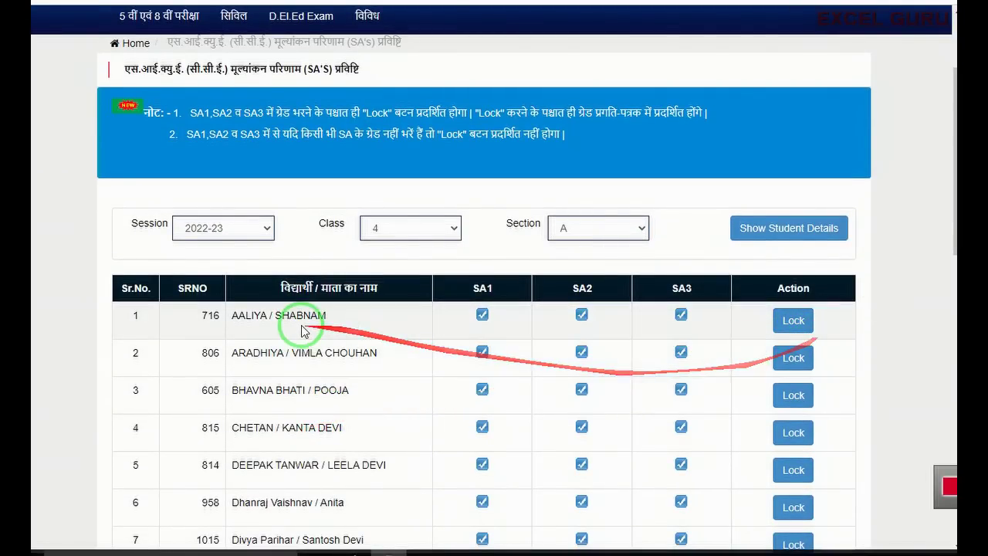
pyautogui.click(482, 315)
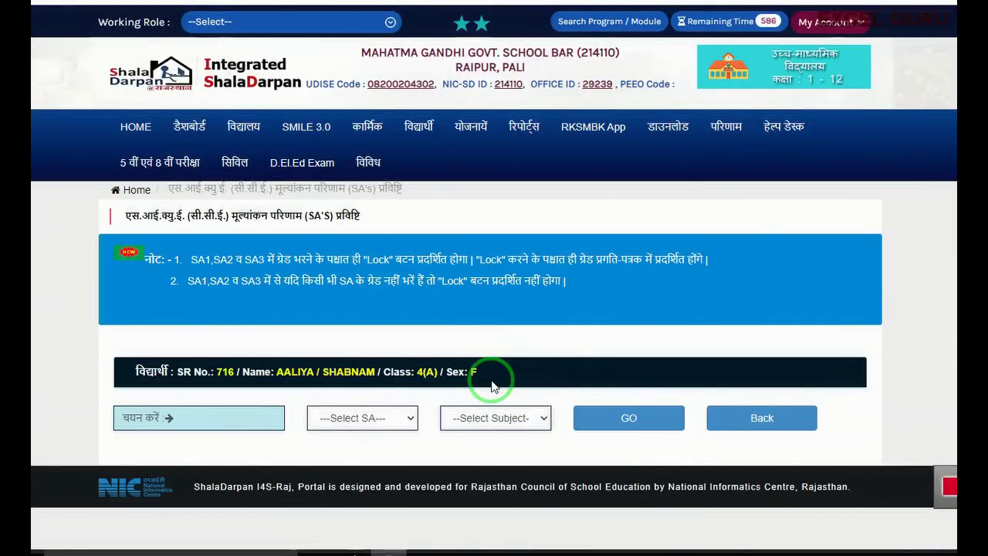
# Select the SA-3 assessment and the पर्यावरण अध्ययन subject
pyautogui.click(355, 417)
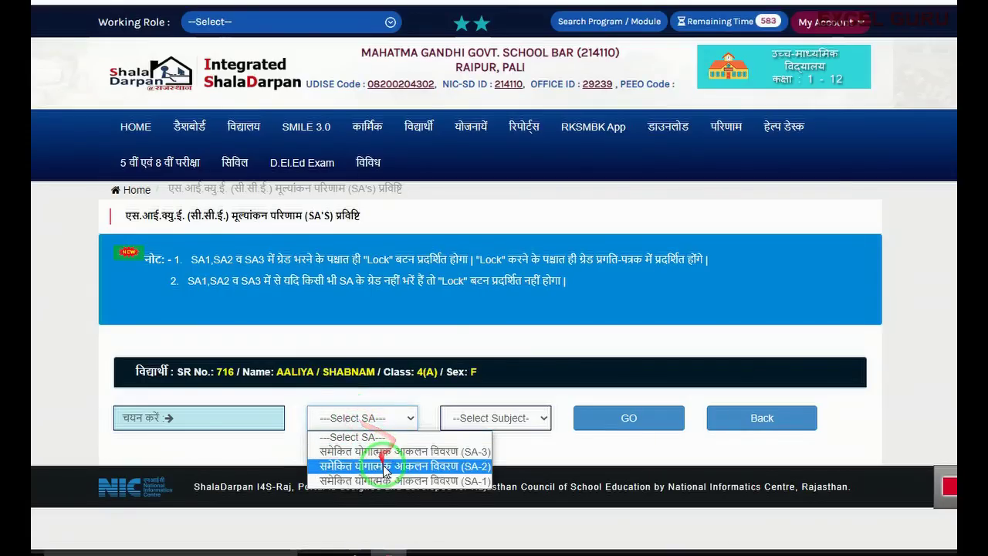
pyautogui.click(429, 451)
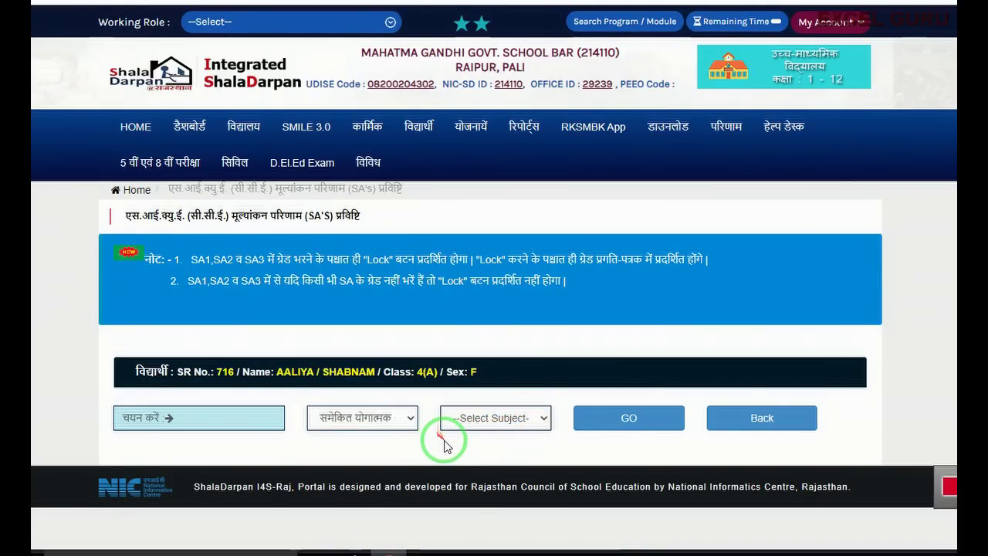
pyautogui.click(505, 417)
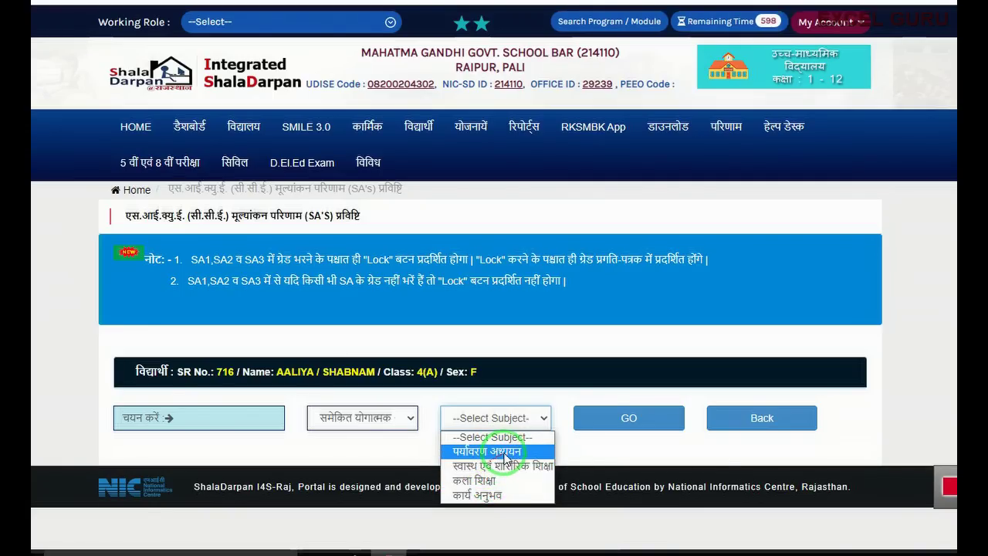
pyautogui.click(505, 453)
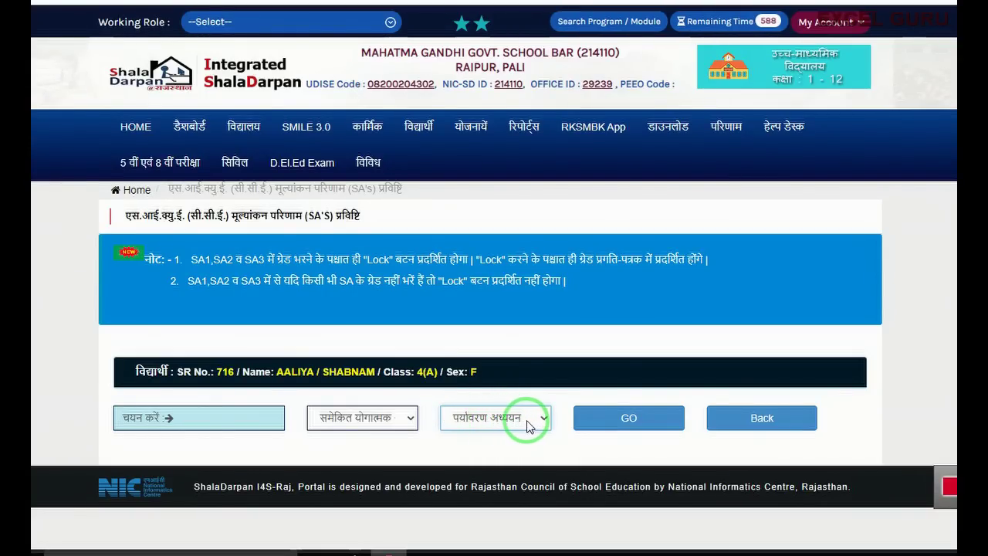
# Submit level 4, grade C for पर्यावरण अध्ययन and स्वास्थ्य एवं शारीरिक शिक्षा
pyautogui.click(626, 417)
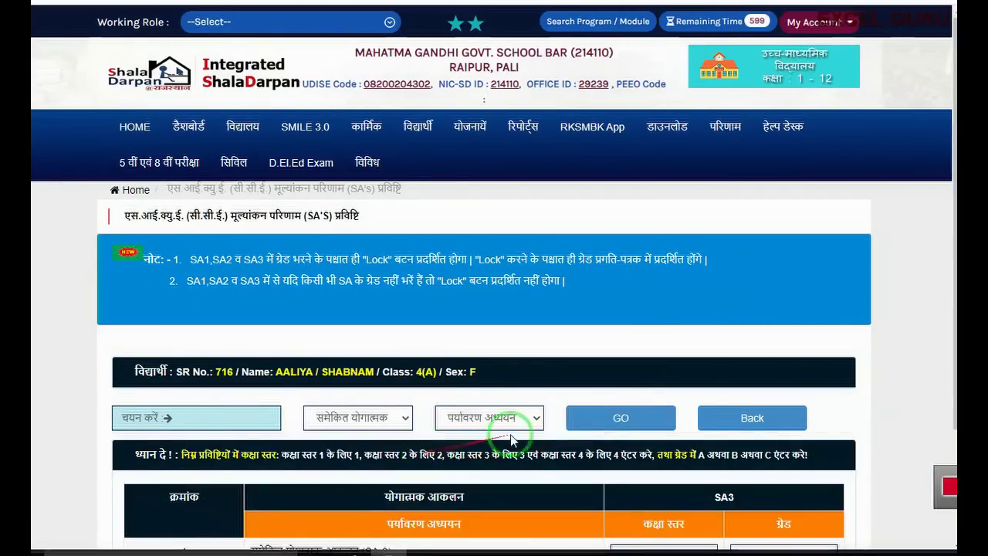
pyautogui.scroll(-2, 518, 434)
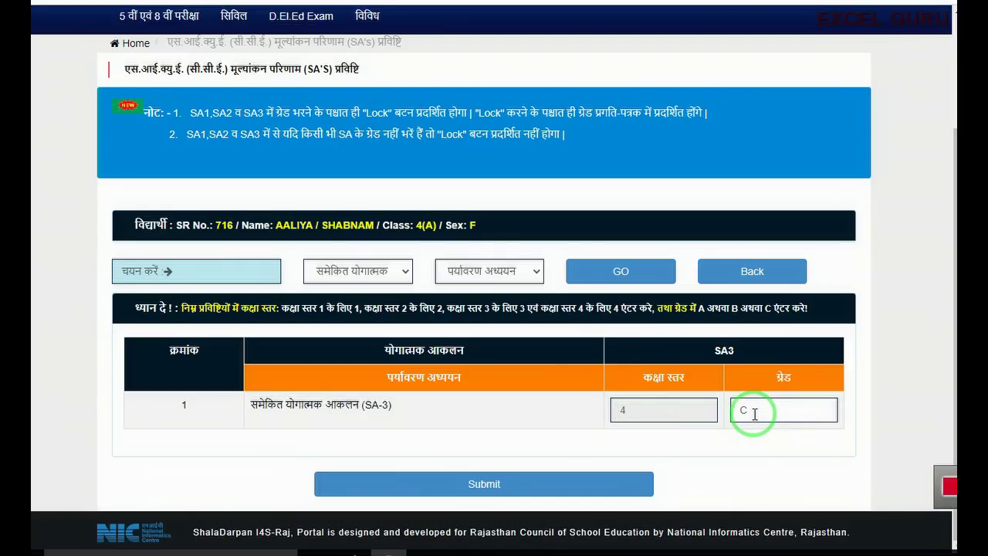
pyautogui.click(487, 490)
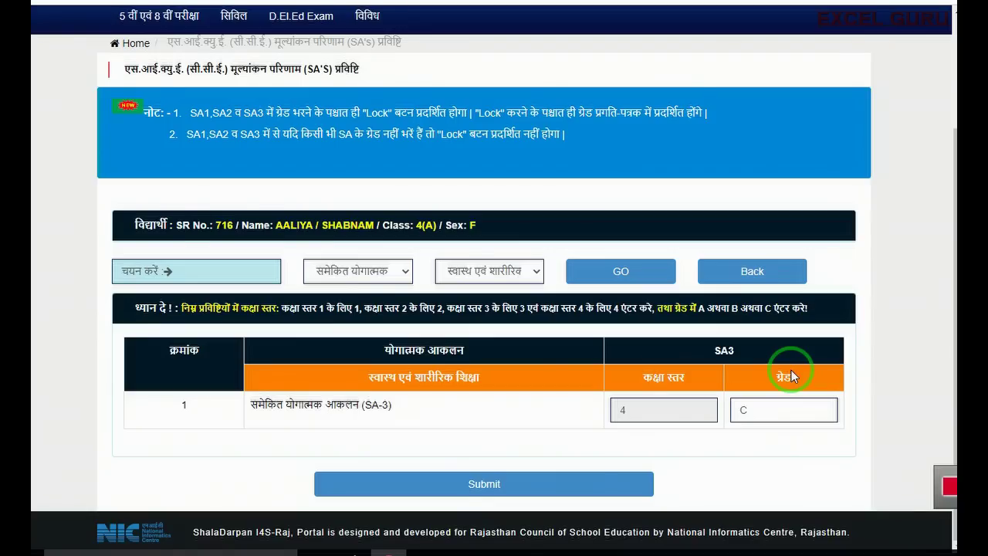
pyautogui.click(483, 486)
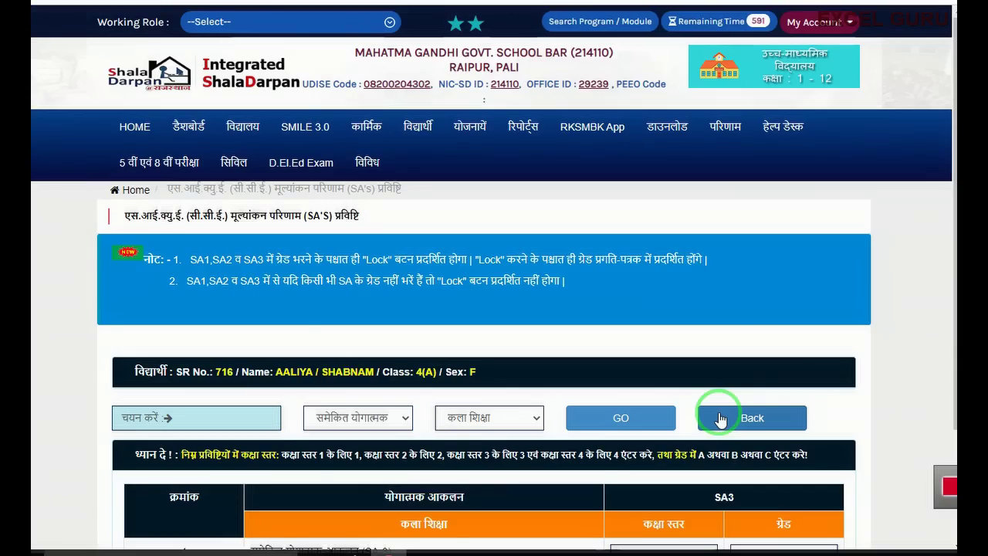
# Go back and review the Class 4-A SA student list
pyautogui.click(717, 417)
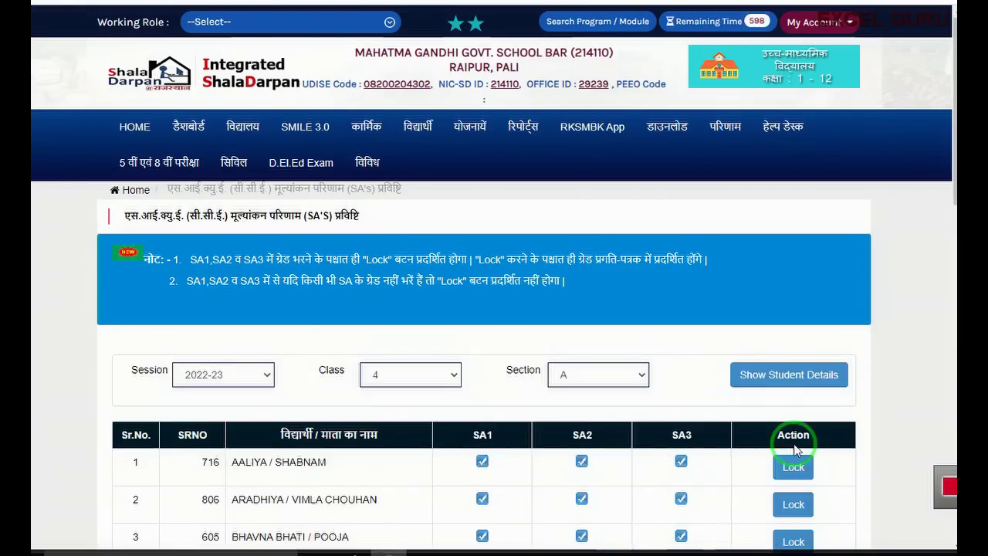
pyautogui.scroll(-3, 640, 308)
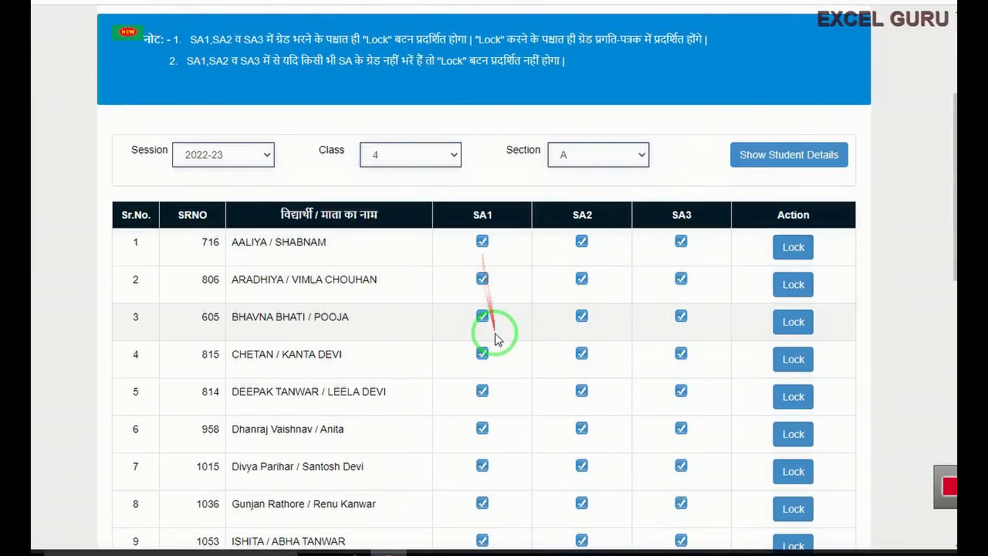
pyautogui.scroll(-10, 653, 399)
pyautogui.scroll(11, 578, 311)
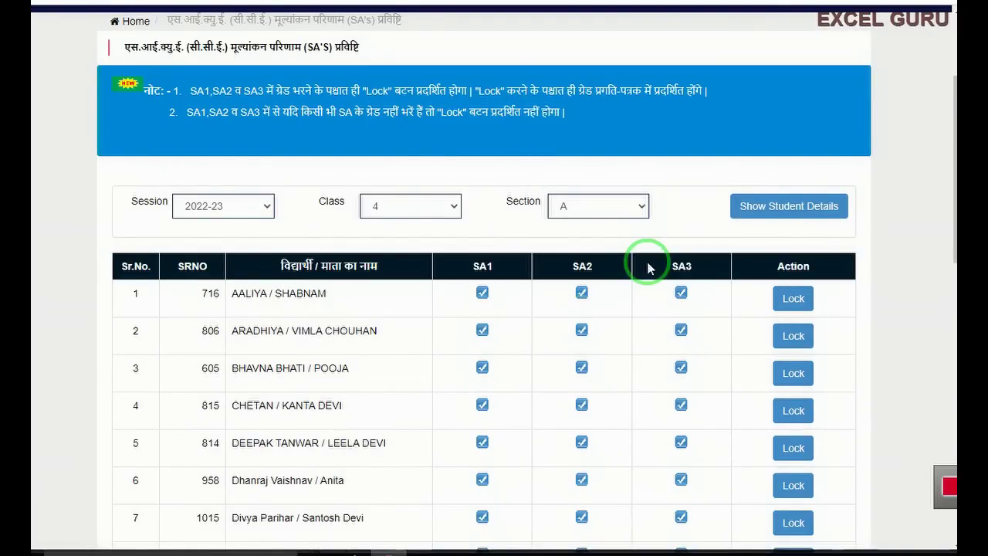
# Show the Class 3-A SA student list, where SA1–SA3 are filled and the first student is Locked
pyautogui.click(796, 301)
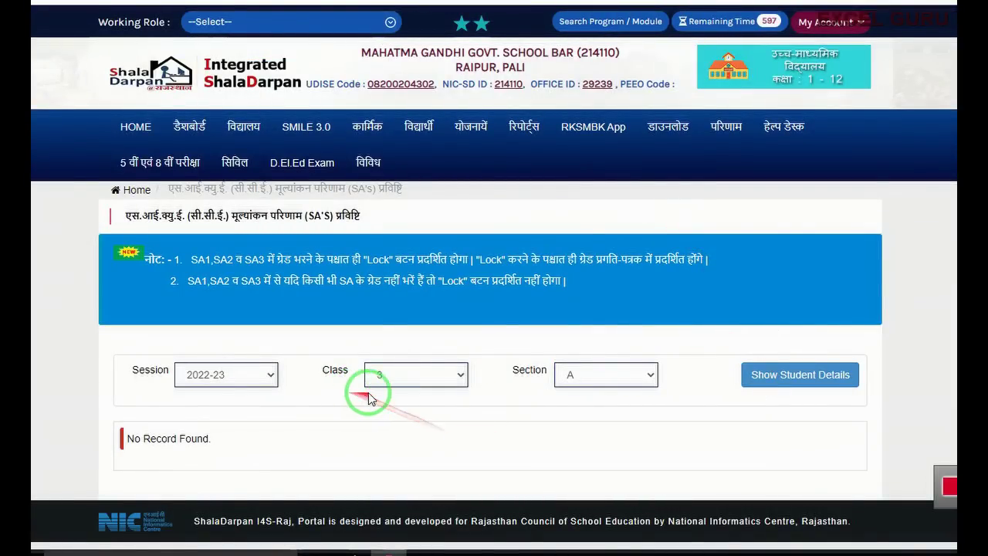
pyautogui.click(767, 375)
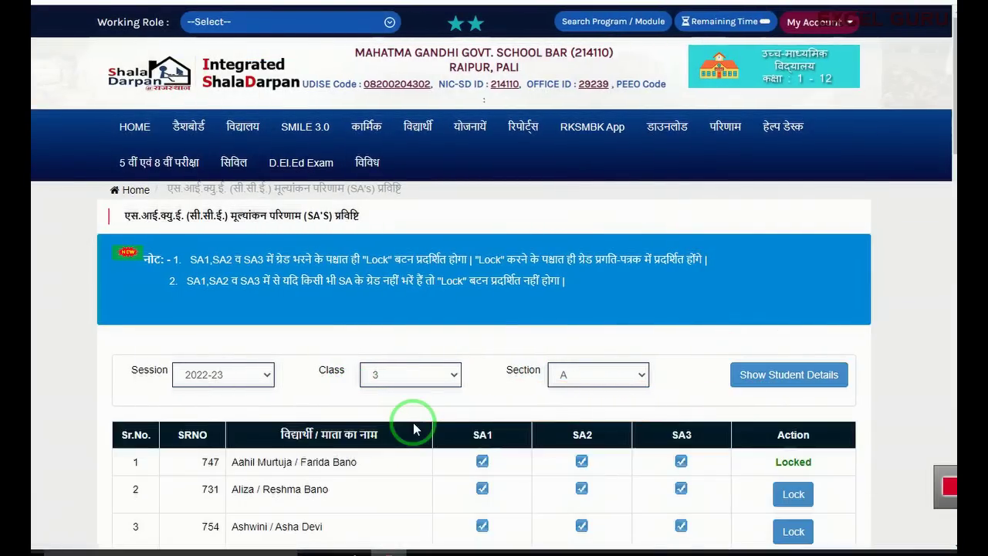
pyautogui.scroll(-2, 413, 422)
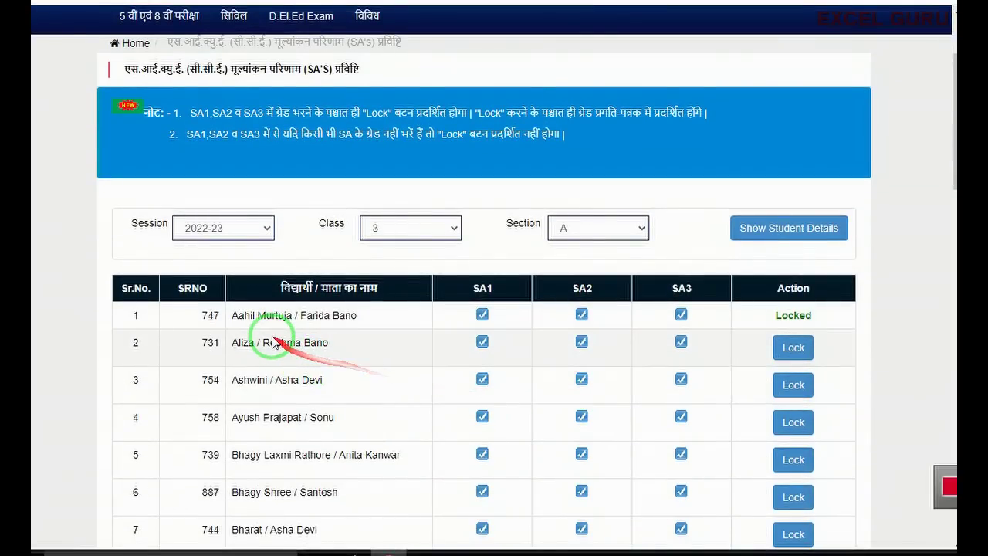